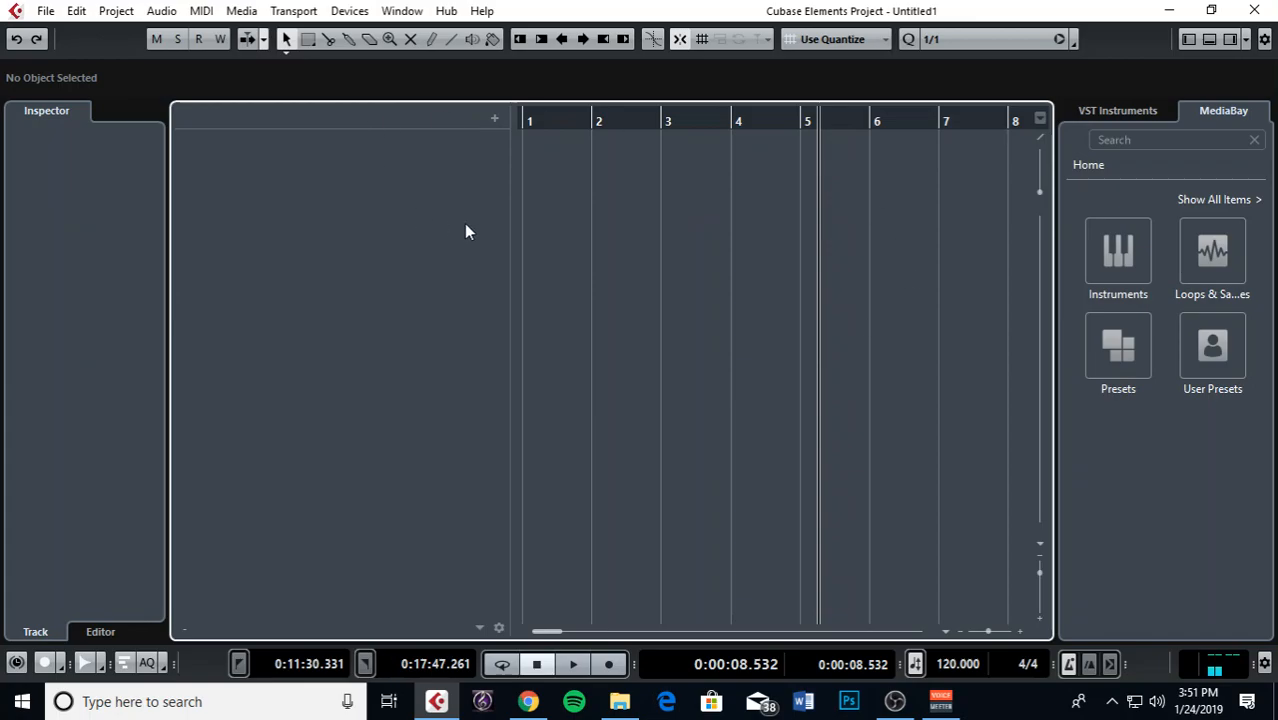
Set the ruler format to Bars+Beats and the quantize value to 1/1.
{"action": "right_click", "coordinate": [558, 121]}
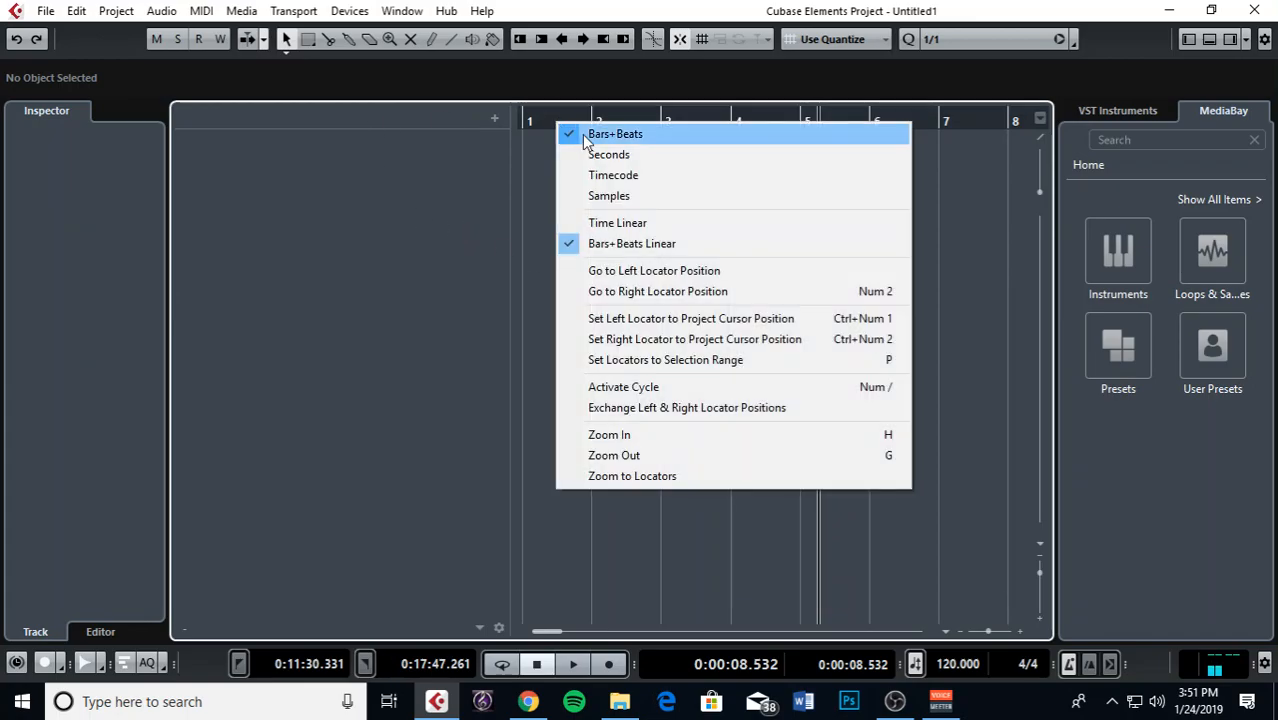
{"action": "left_click", "coordinate": [566, 132]}
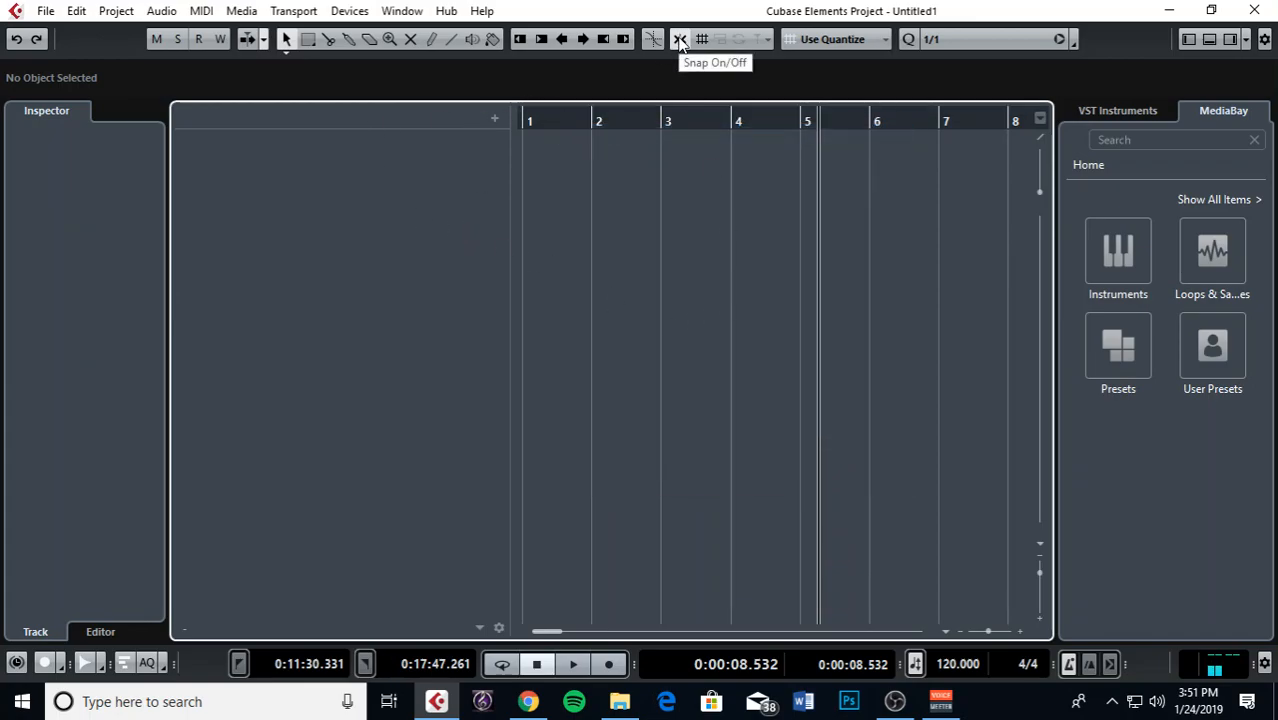
{"action": "left_click", "coordinate": [953, 46]}
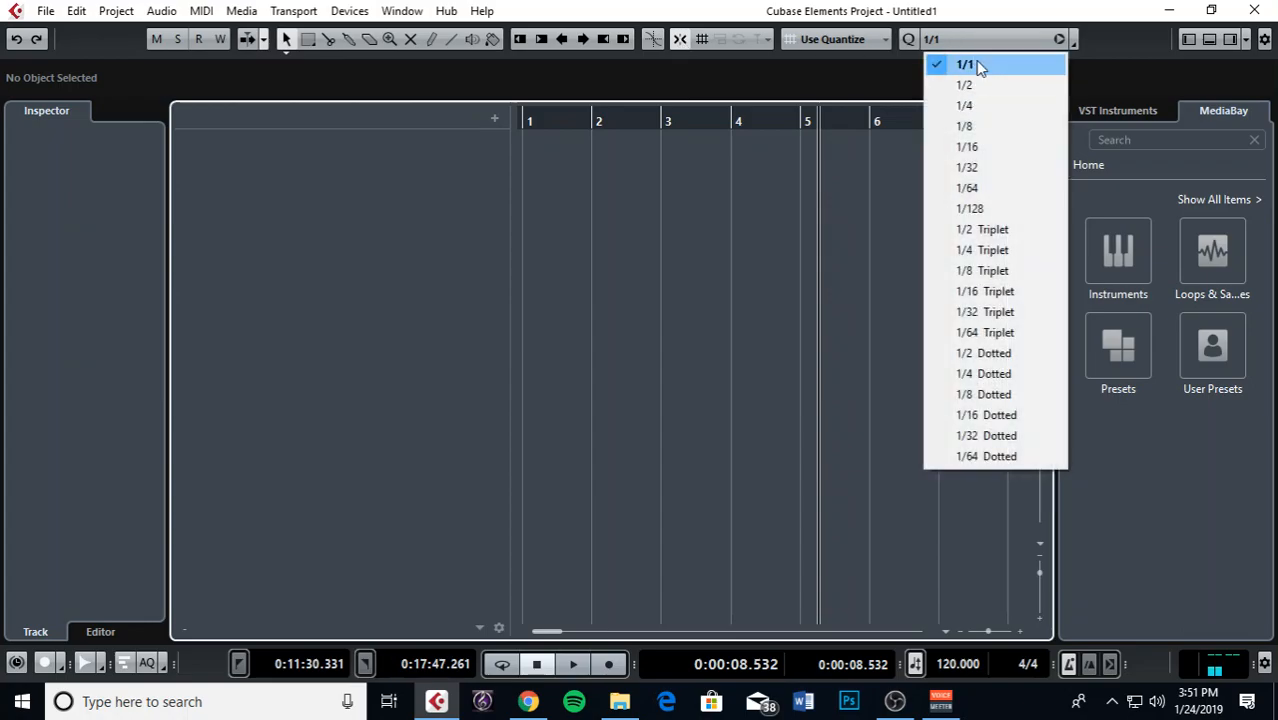
{"action": "left_click", "coordinate": [971, 61]}
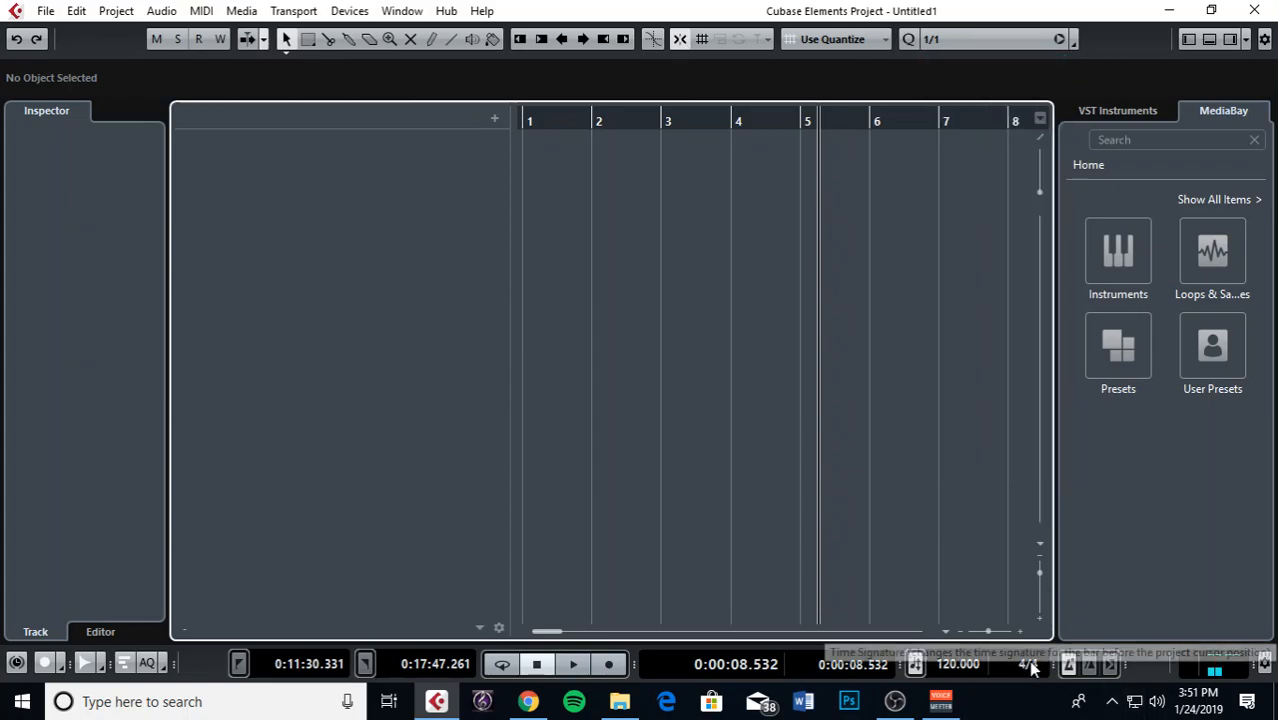
Set the project tempo to 100 BPM.
{"action": "double_click", "coordinate": [945, 665]}
{"action": "type", "text": "100"}
{"action": "key", "text": "Return"}
Add a chord track and, below it, one instrument track using the HALion Sonic SE synth.
{"action": "right_click", "coordinate": [325, 174]}
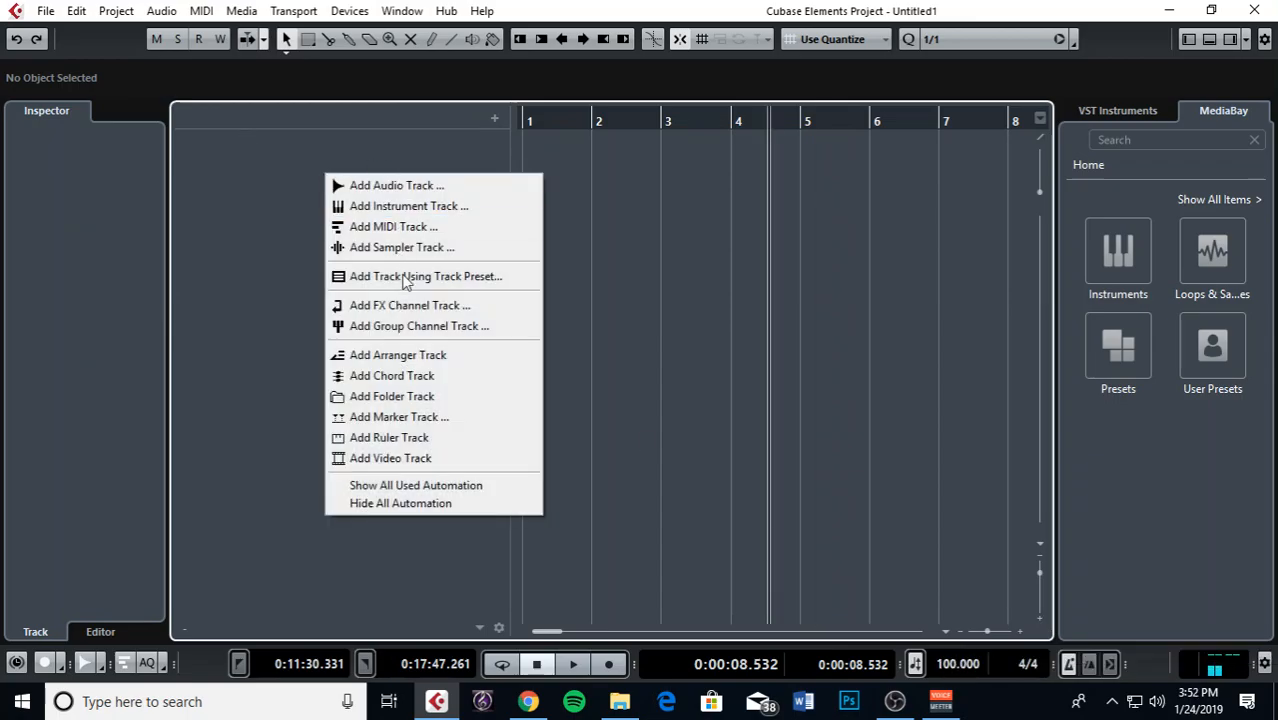
{"action": "left_click", "coordinate": [424, 378]}
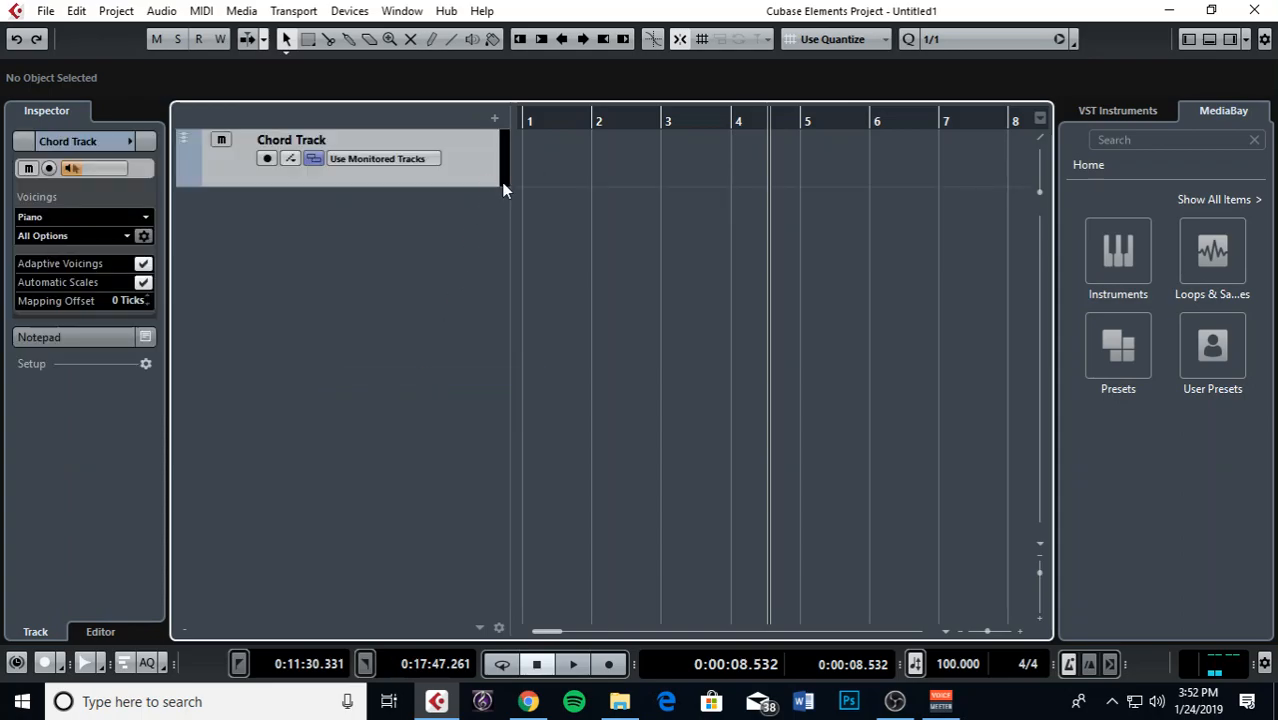
{"action": "right_click", "coordinate": [400, 235]}
{"action": "left_click", "coordinate": [470, 257]}
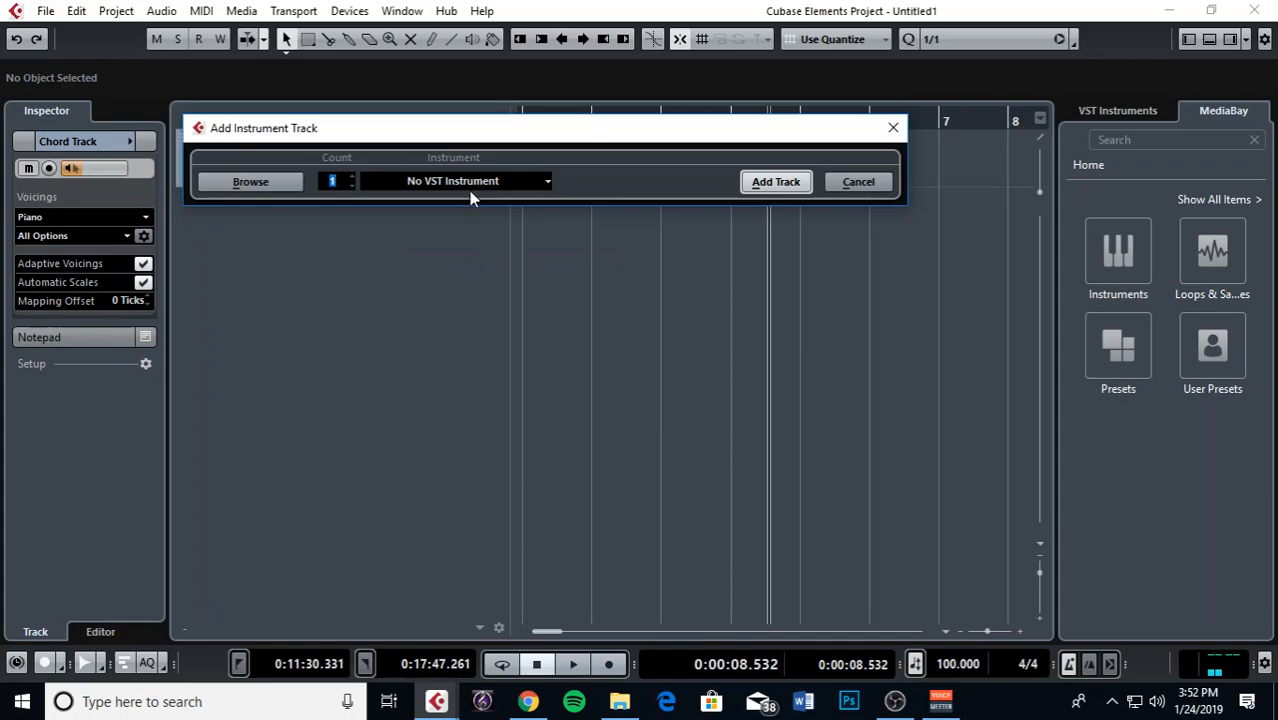
{"action": "left_click", "coordinate": [276, 185]}
{"action": "left_click", "coordinate": [276, 185]}
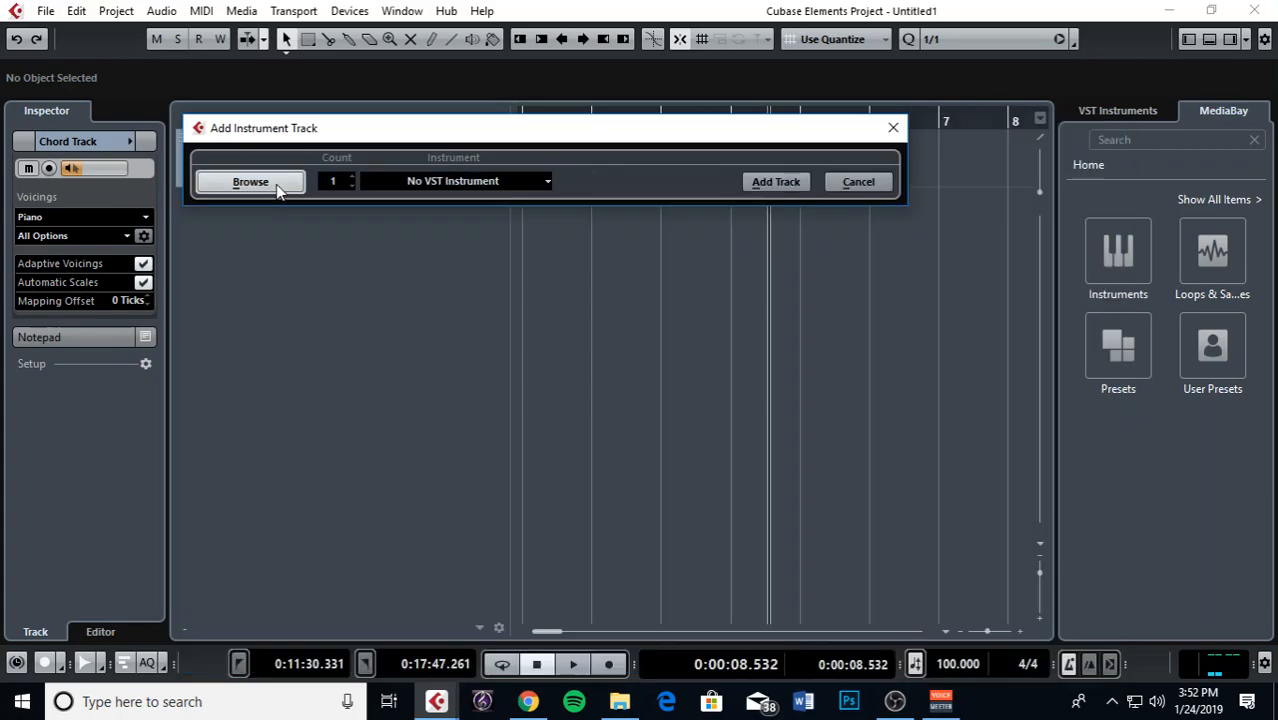
{"action": "left_click", "coordinate": [440, 182]}
{"action": "left_click", "coordinate": [387, 357]}
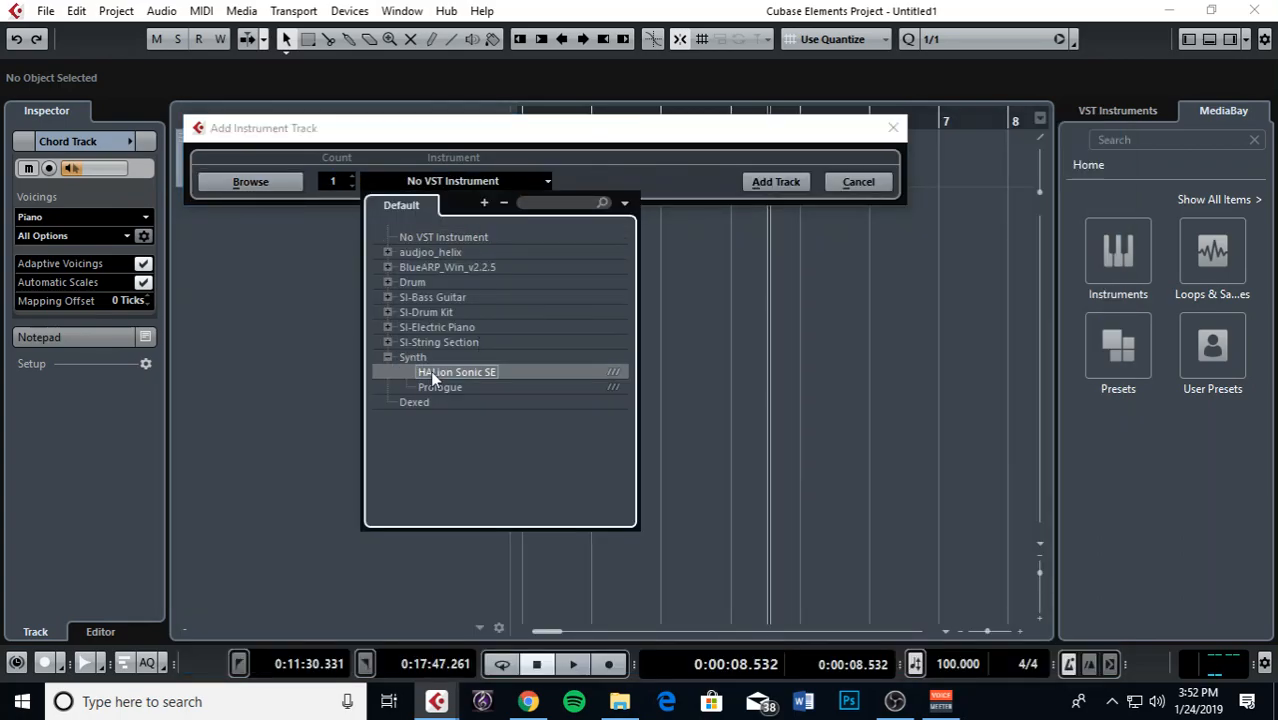
{"action": "left_click", "coordinate": [430, 372]}
{"action": "left_click", "coordinate": [774, 182]}
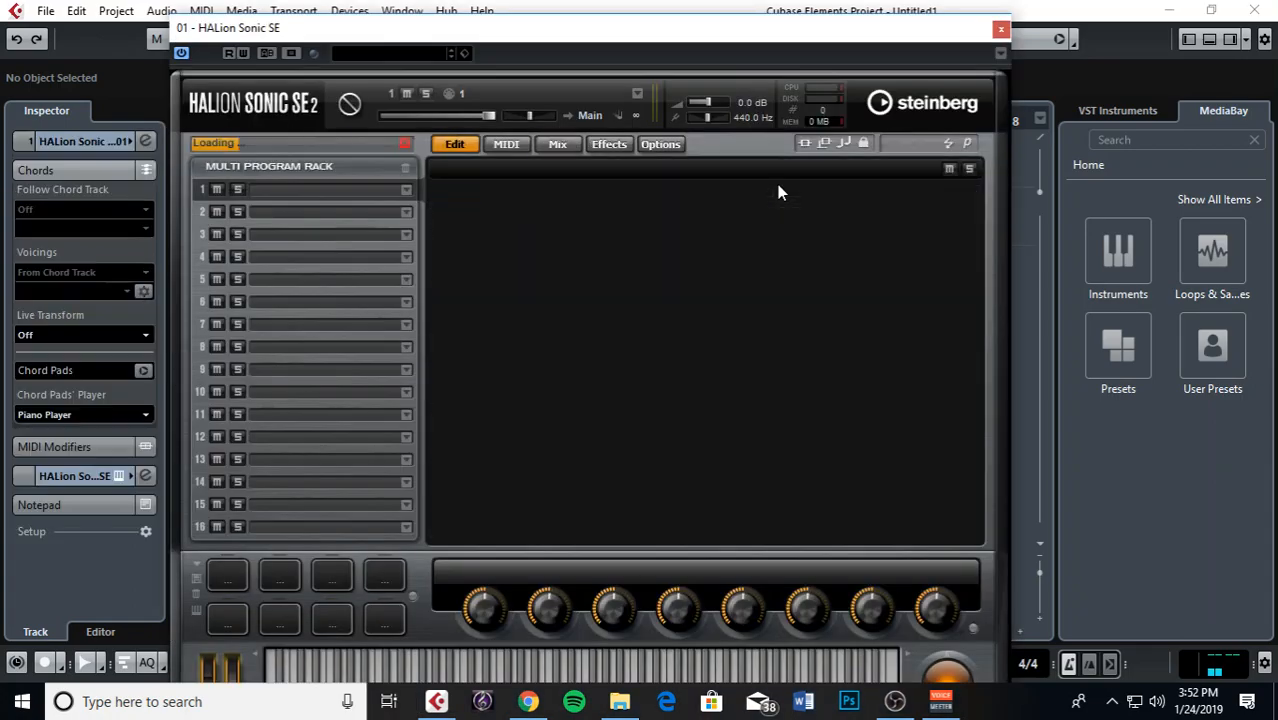
{"action": "left_click", "coordinate": [409, 189]}
{"action": "left_click", "coordinate": [706, 195]}
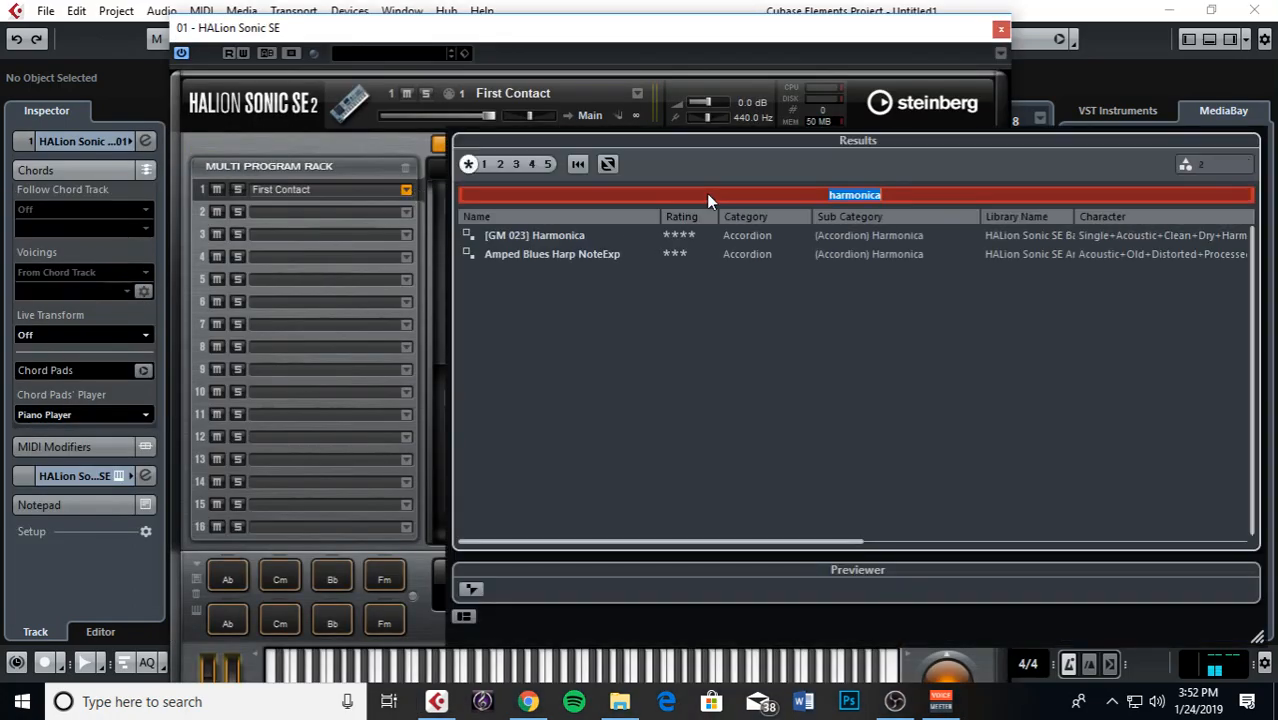
{"action": "type", "text": "honky"}
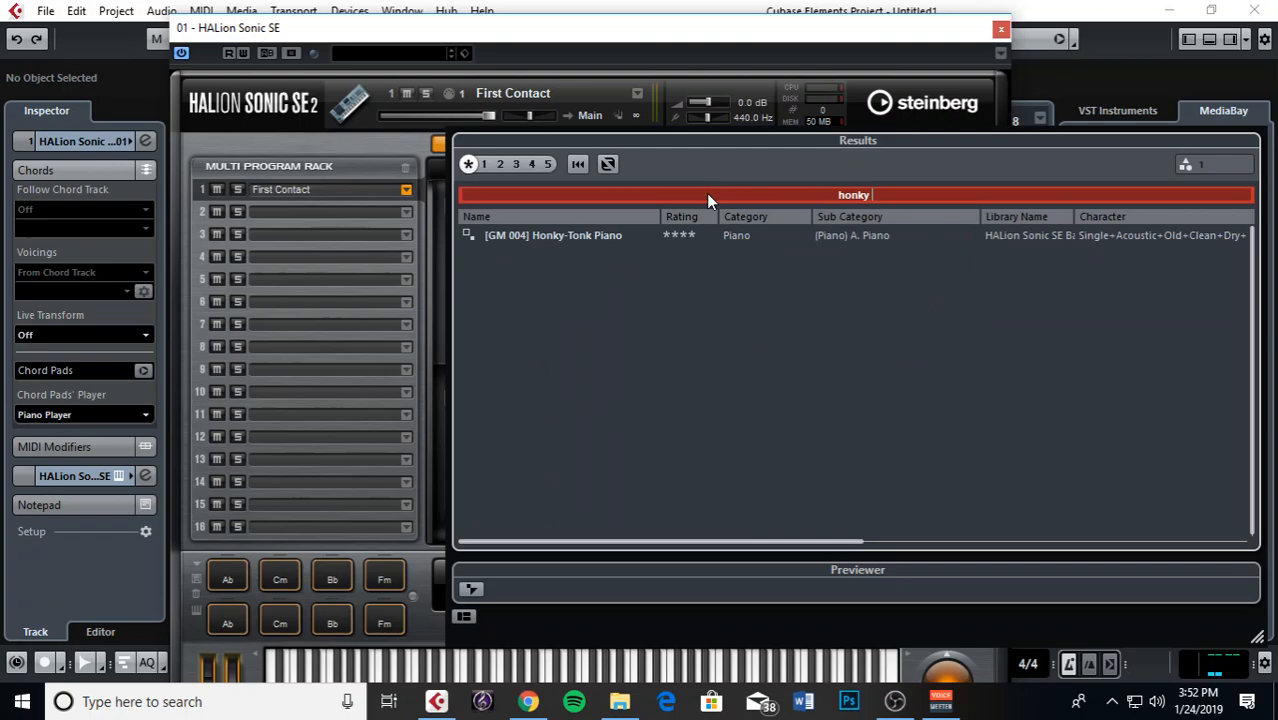
{"action": "key", "text": "BackSpace"}
{"action": "key", "text": "BackSpace"}
{"action": "key", "text": "BackSpace"}
{"action": "key", "text": "BackSpace"}
{"action": "key", "text": "BackSpace"}
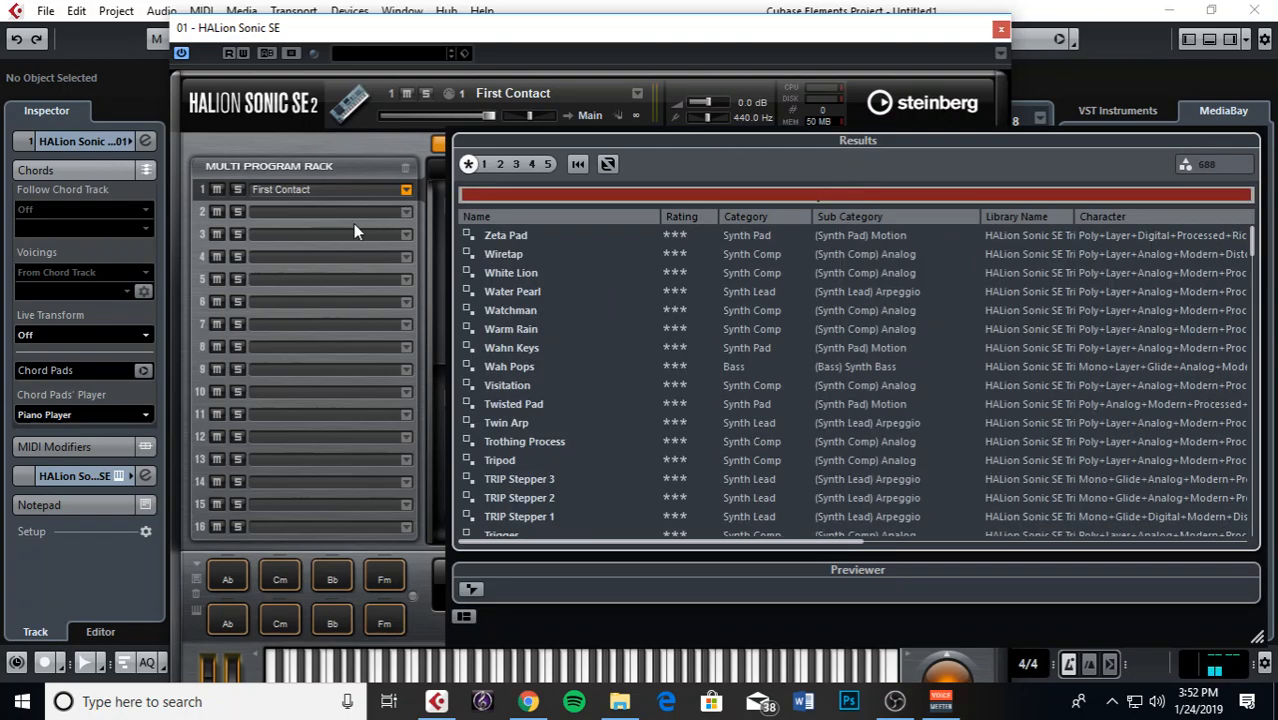
{"action": "left_click", "coordinate": [416, 203]}
Search the HALion Sonic SE programs for "honky", load [GM 004] Honky-Tonk Piano into slot 1, and close the instrument window.
{"action": "left_click", "coordinate": [407, 190]}
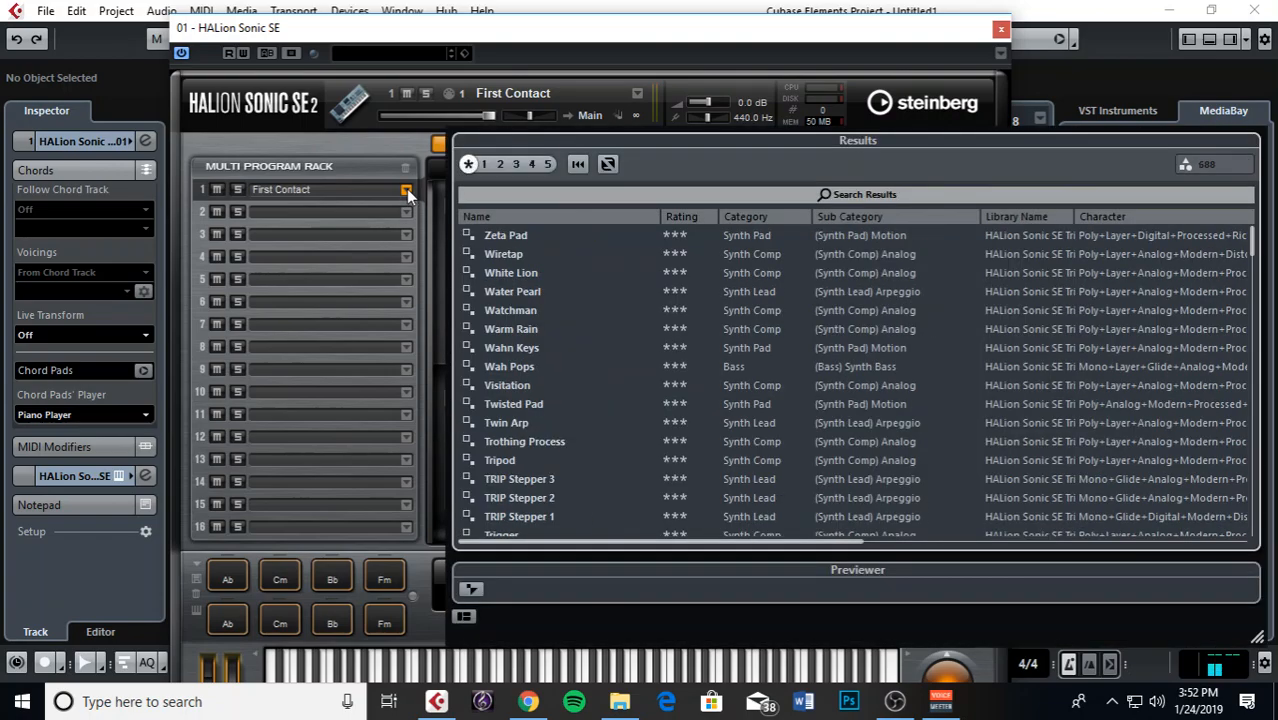
{"action": "left_click", "coordinate": [692, 194]}
{"action": "type", "text": "honky"}
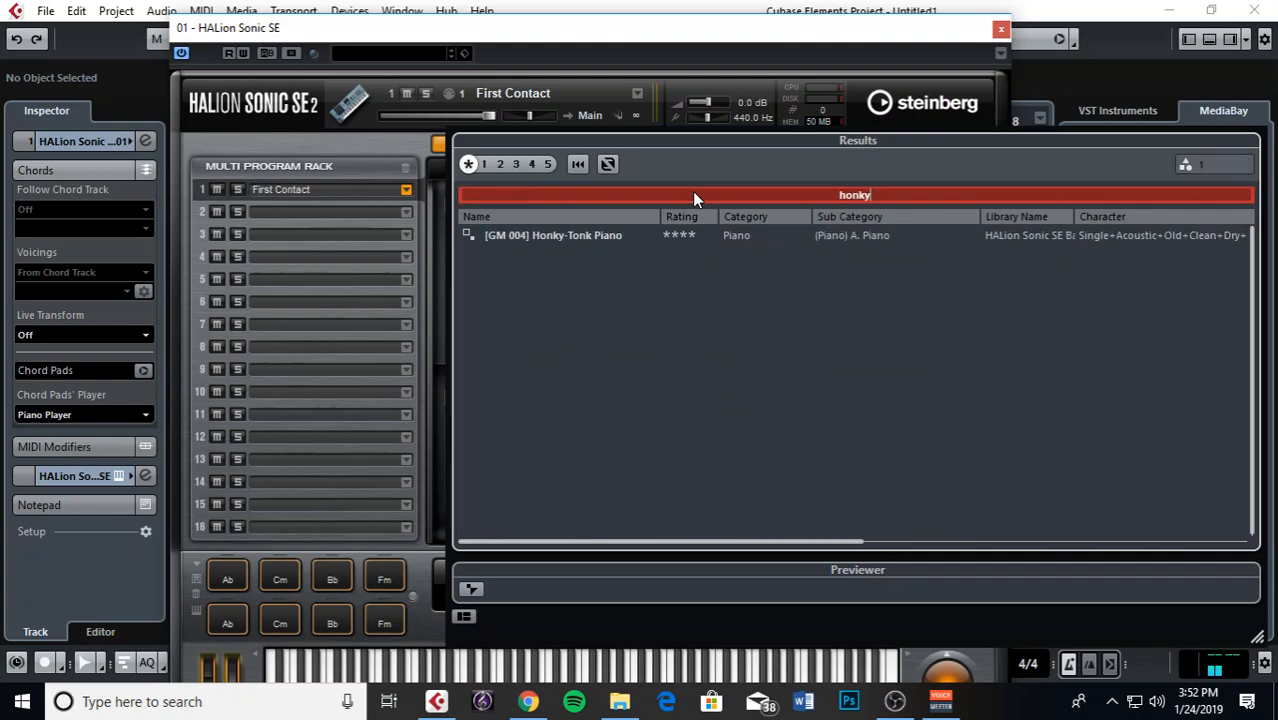
{"action": "left_click", "coordinate": [597, 235]}
{"action": "double_click", "coordinate": [597, 235]}
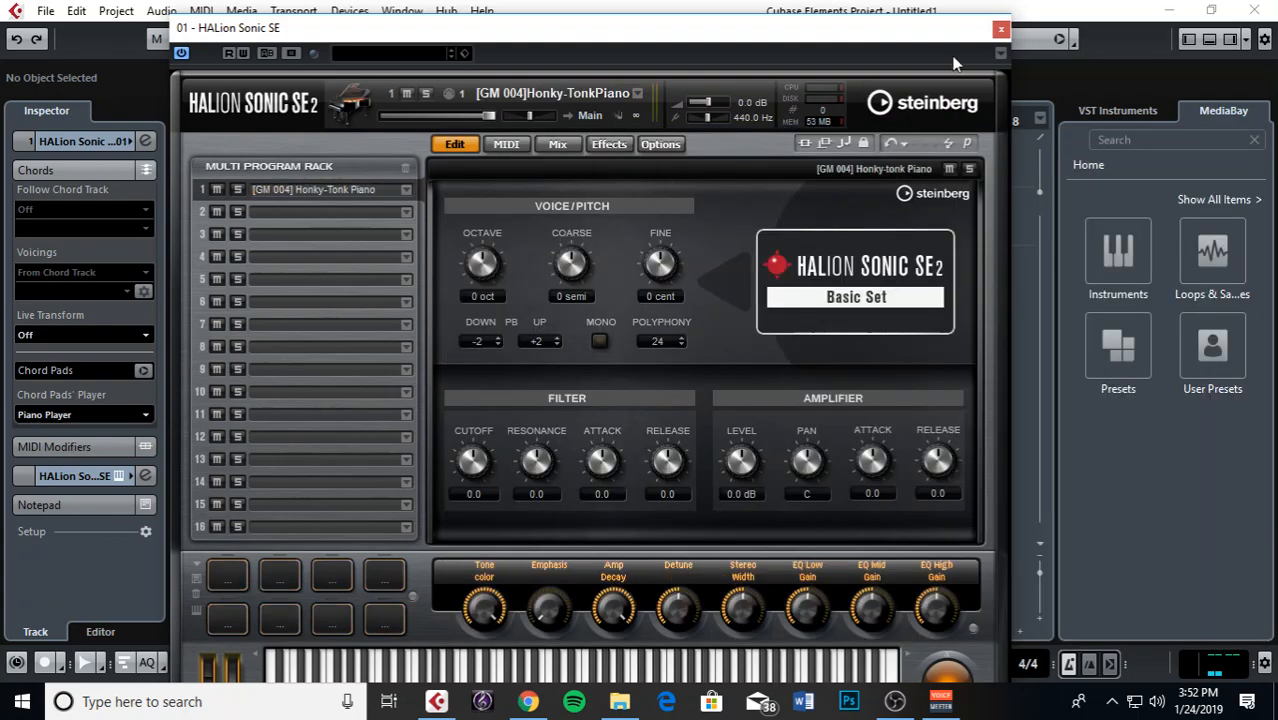
{"action": "left_click", "coordinate": [1000, 28]}
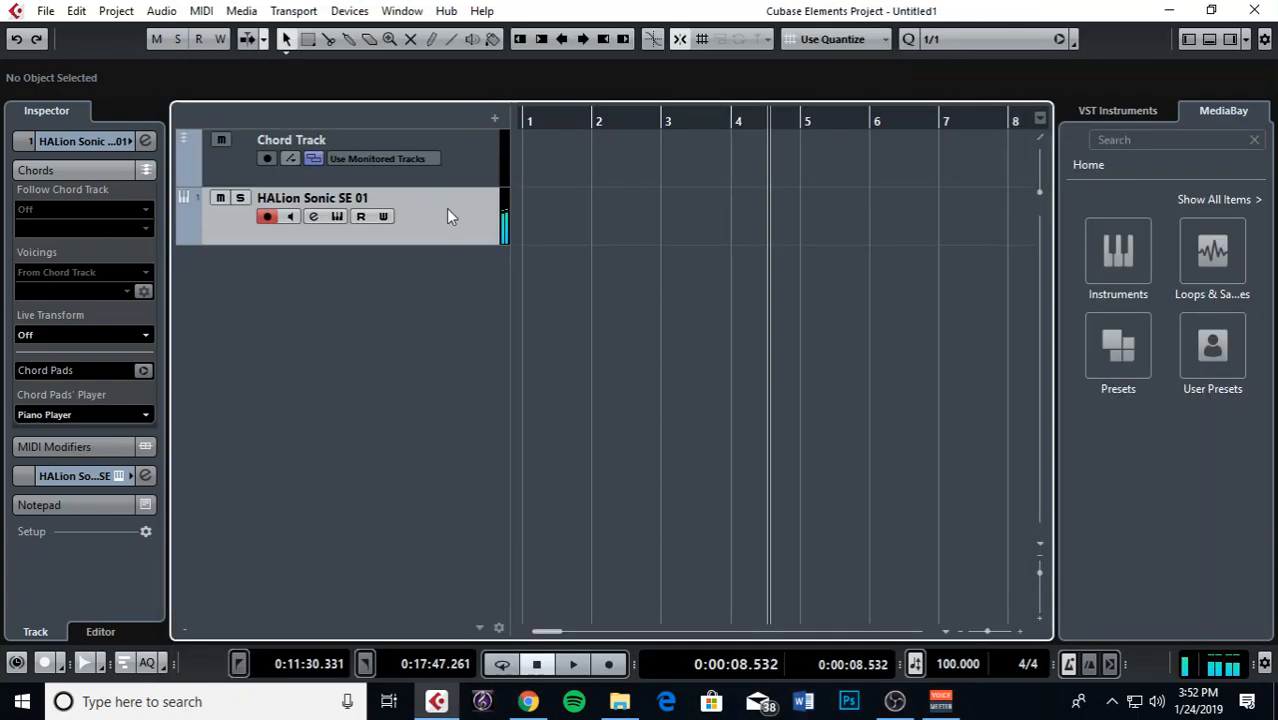
Select the chord track and move the project cursor to the start of bar 1.
{"action": "left_click", "coordinate": [460, 156]}
{"action": "left_click_drag", "start_coordinate": [545, 117], "coordinate": [500, 118]}
{"action": "scroll", "coordinate": [617, 151], "scroll_direction": "down", "scroll_amount": 3}
{"action": "scroll", "coordinate": [617, 151], "scroll_direction": "up", "scroll_amount": 7}
{"action": "scroll", "coordinate": [741, 149], "scroll_direction": "down", "scroll_amount": 4}
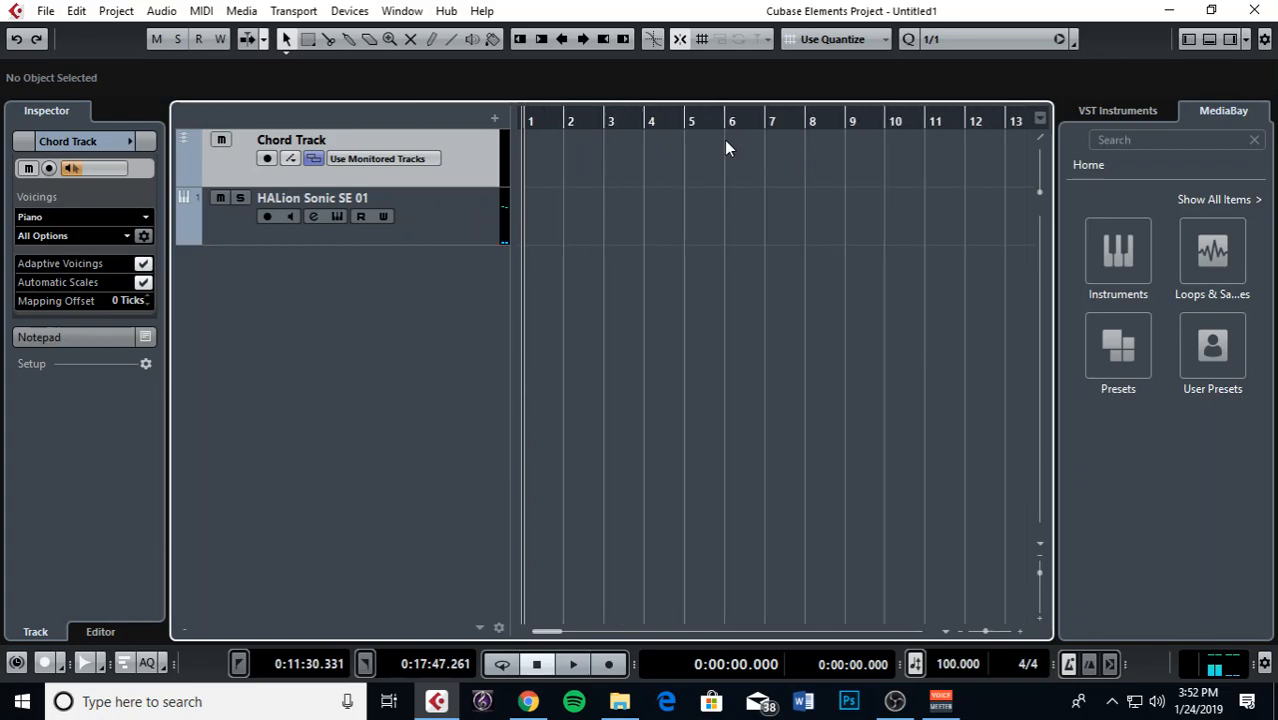
{"action": "scroll", "coordinate": [553, 130], "scroll_direction": "up", "scroll_amount": 2}
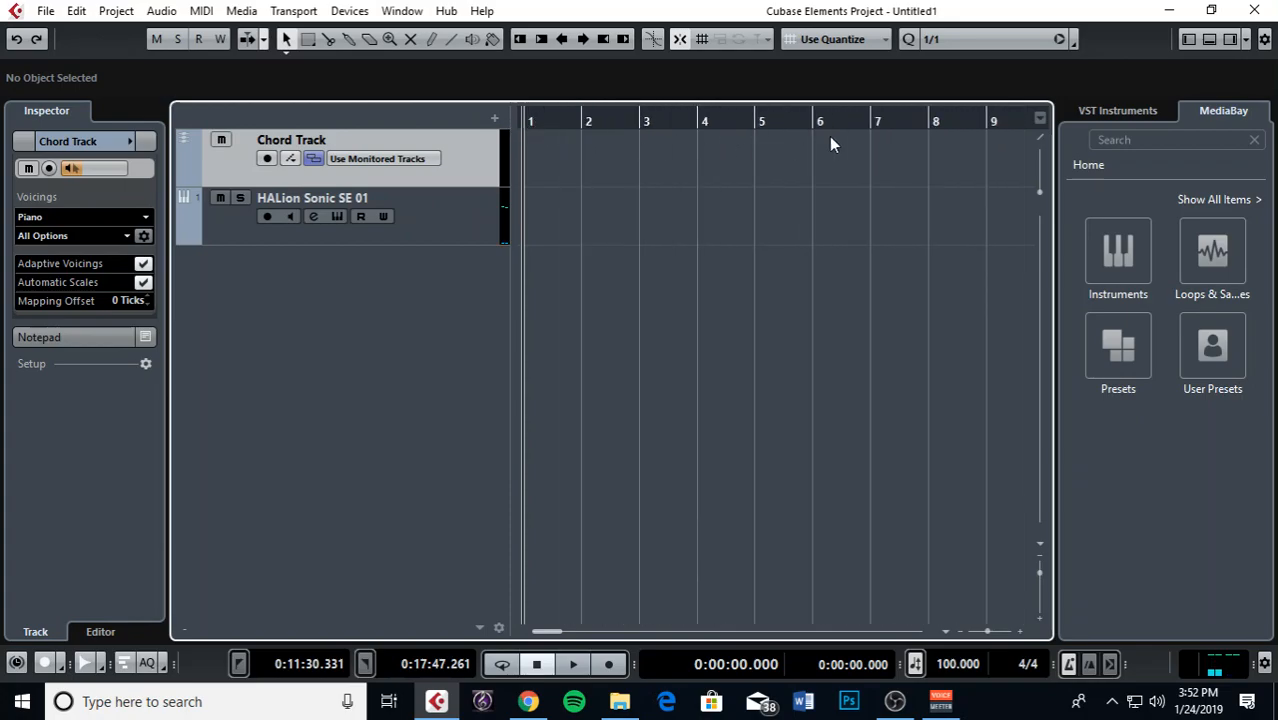
Draw four empty chord events on the chord track, at the starts of bars 1, 2, 3 and 4.
{"action": "right_click", "coordinate": [551, 166]}
{"action": "left_click", "coordinate": [719, 163]}
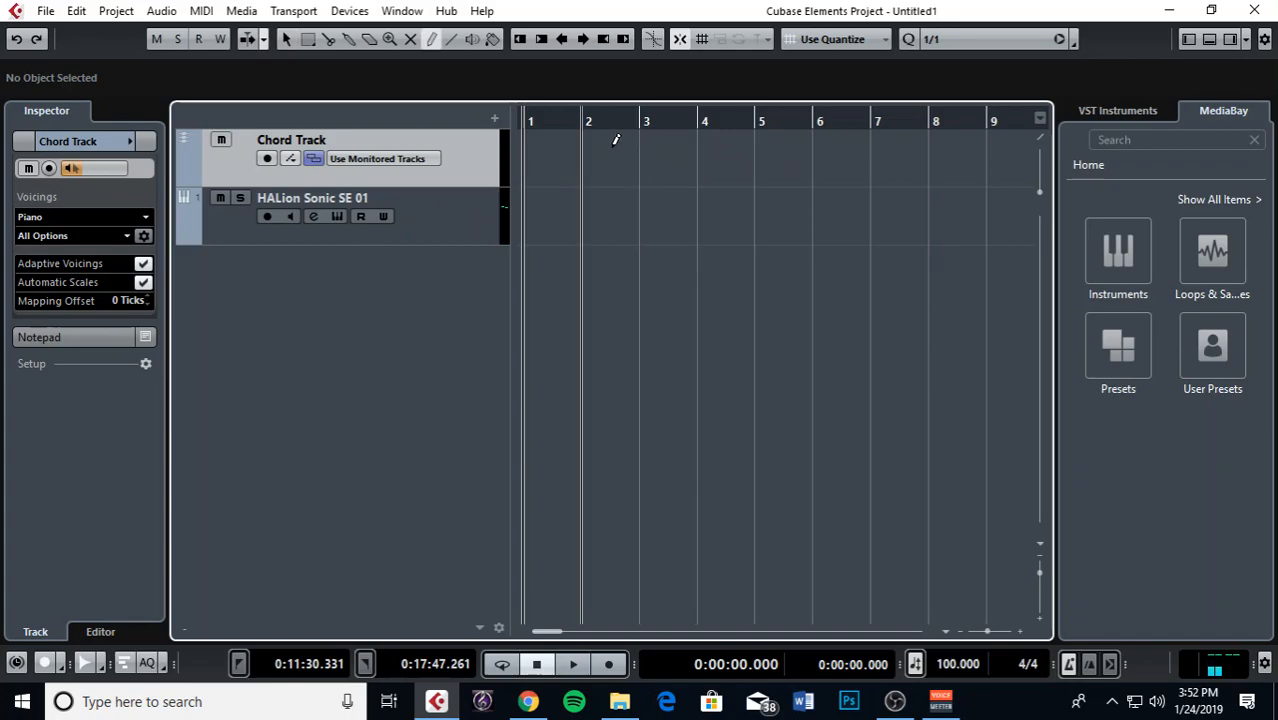
{"action": "left_click", "coordinate": [538, 145]}
{"action": "left_click", "coordinate": [593, 143]}
{"action": "left_click", "coordinate": [650, 143]}
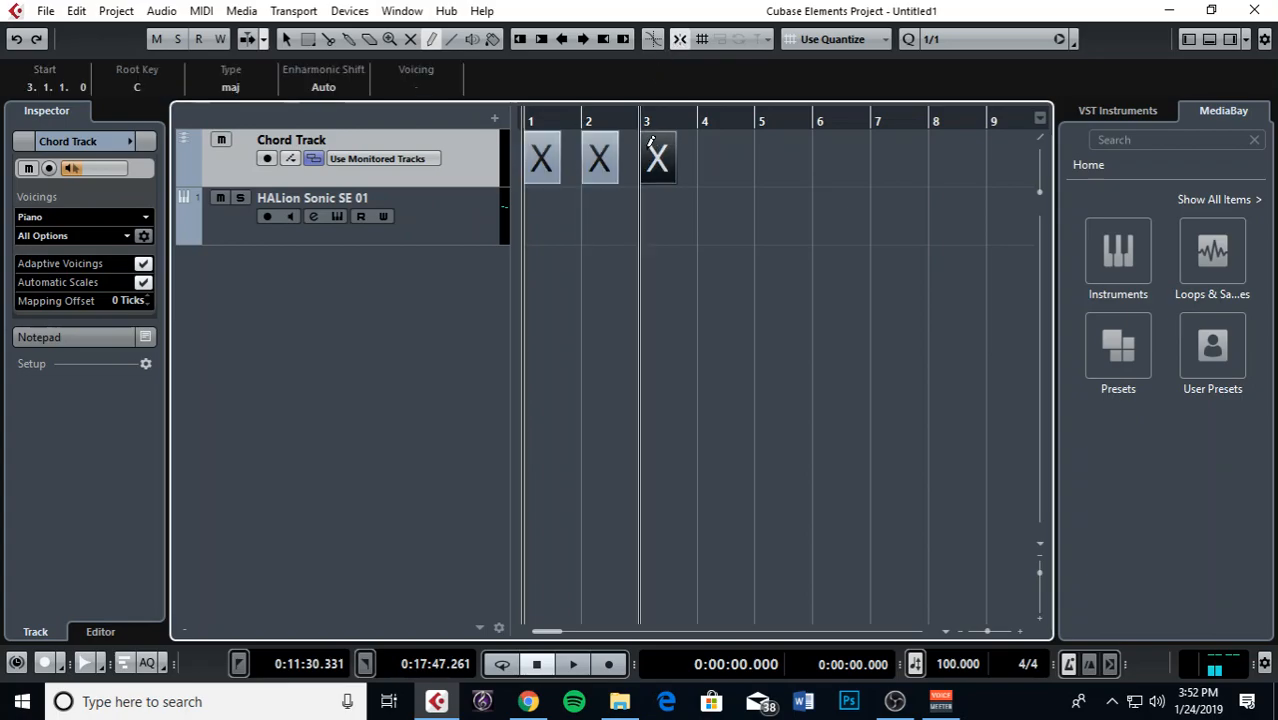
{"action": "left_click", "coordinate": [706, 145]}
{"action": "key", "text": "1"}
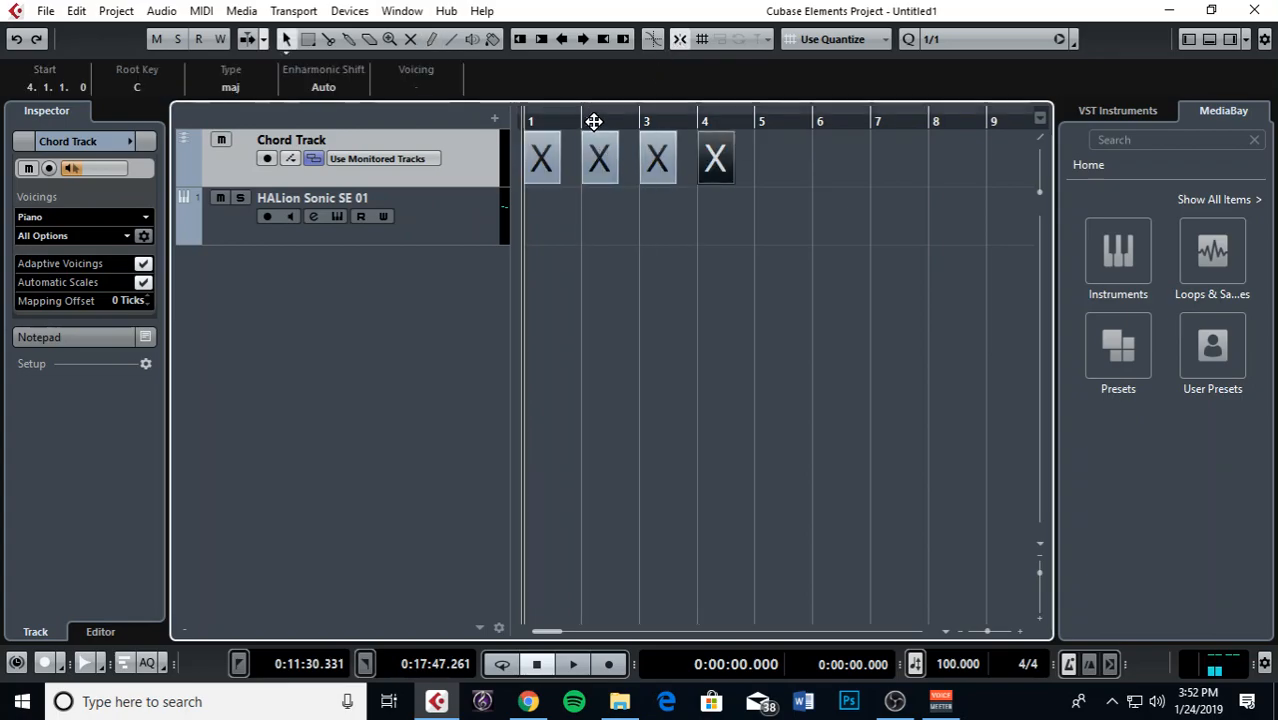
{"action": "key", "text": "h"}
{"action": "key", "text": "h"}
{"action": "key", "text": "h"}
{"action": "key", "text": "h"}
{"action": "key", "text": "g"}
{"action": "key", "text": "g"}
{"action": "key", "text": "g"}
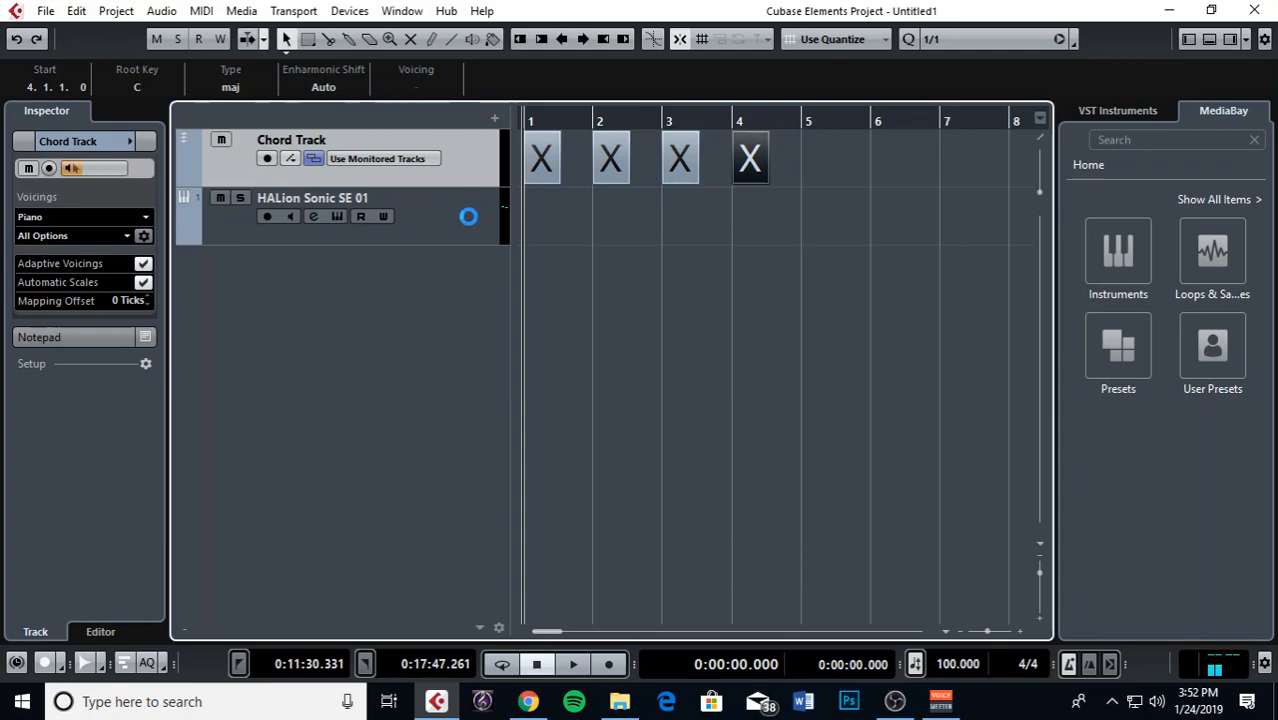
Select the HALion Sonic SE track for playback and assign C to the bar 1 chord event from the Circle of Fifths.
{"action": "left_click", "coordinate": [448, 225]}
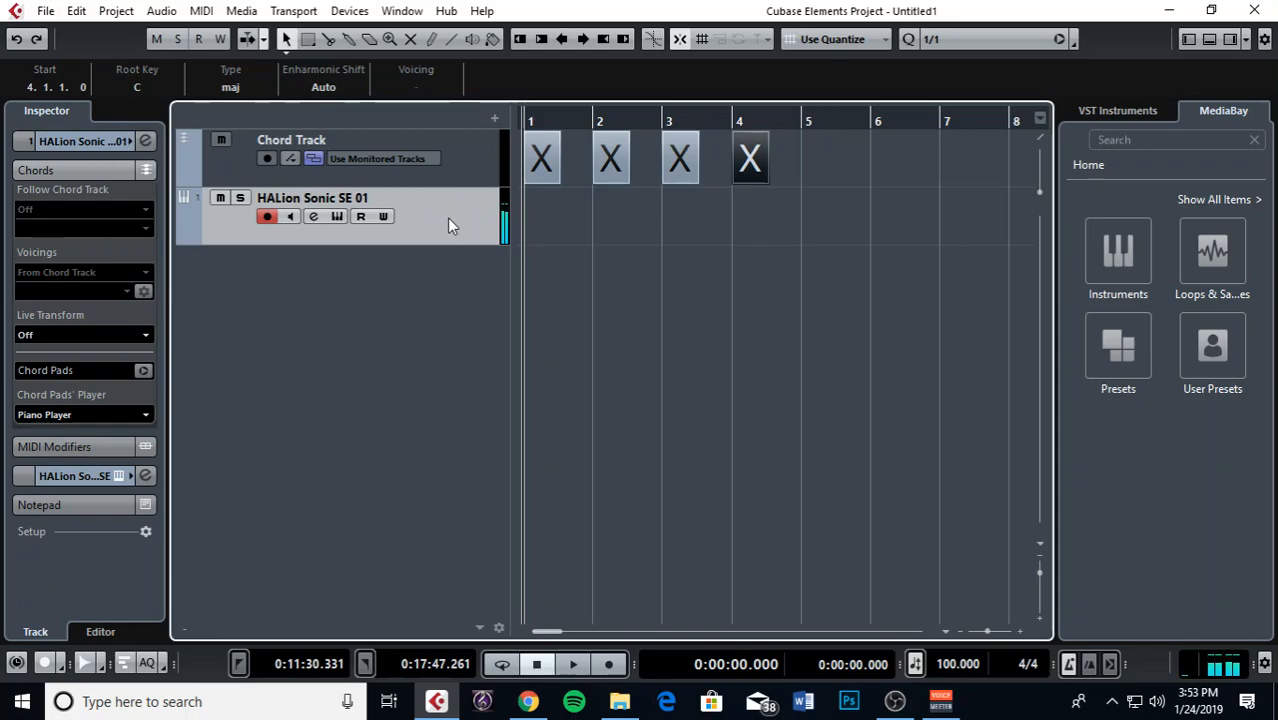
{"action": "double_click", "coordinate": [540, 160]}
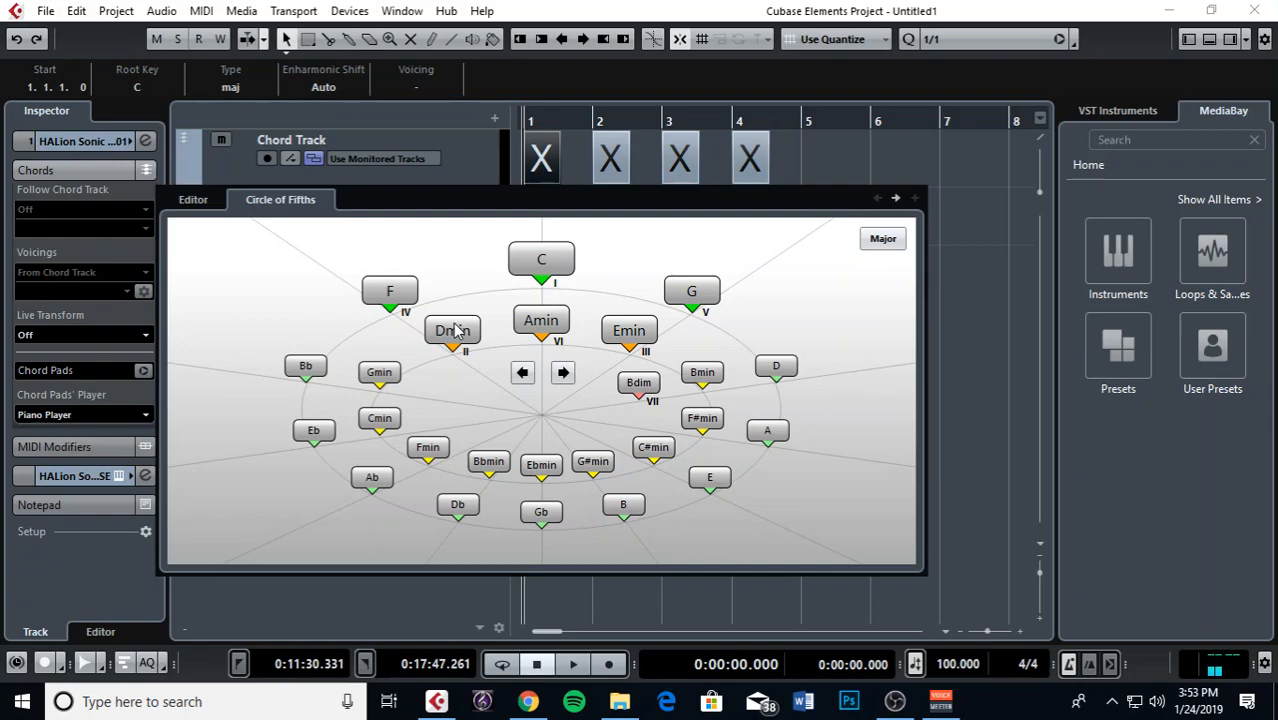
{"action": "left_click", "coordinate": [540, 264]}
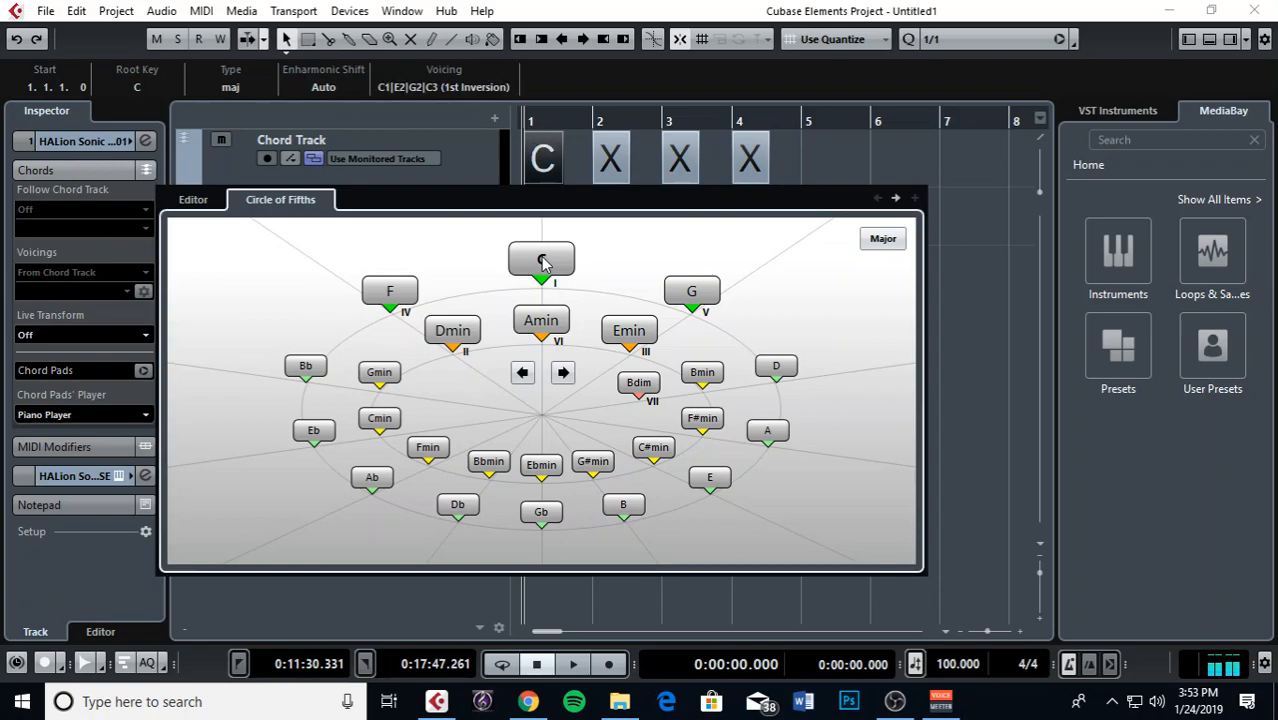
Audition G, Emin, Dmin, Bb, Cmin, Bbmin, G#min, C and Amin on the first chord event using the Circle of Fifths.
{"action": "left_click", "coordinate": [710, 290]}
{"action": "left_click", "coordinate": [622, 334]}
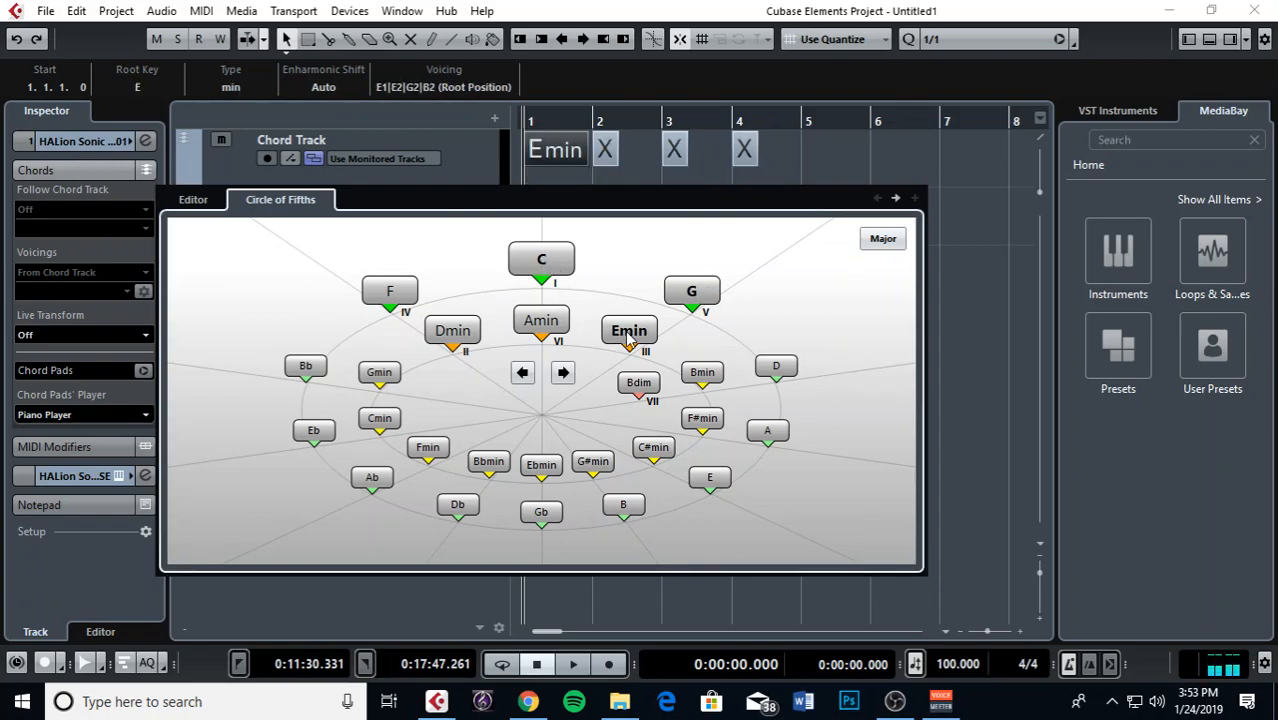
{"action": "left_click", "coordinate": [473, 338]}
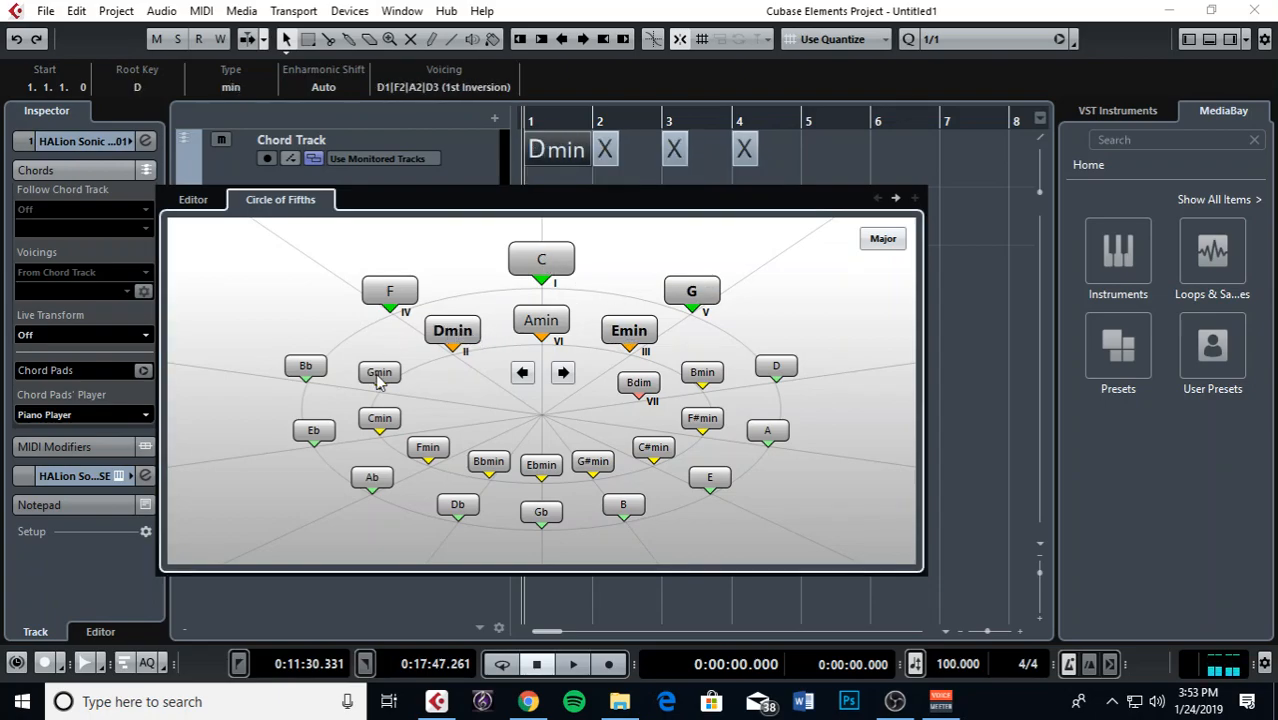
{"action": "left_click", "coordinate": [307, 368]}
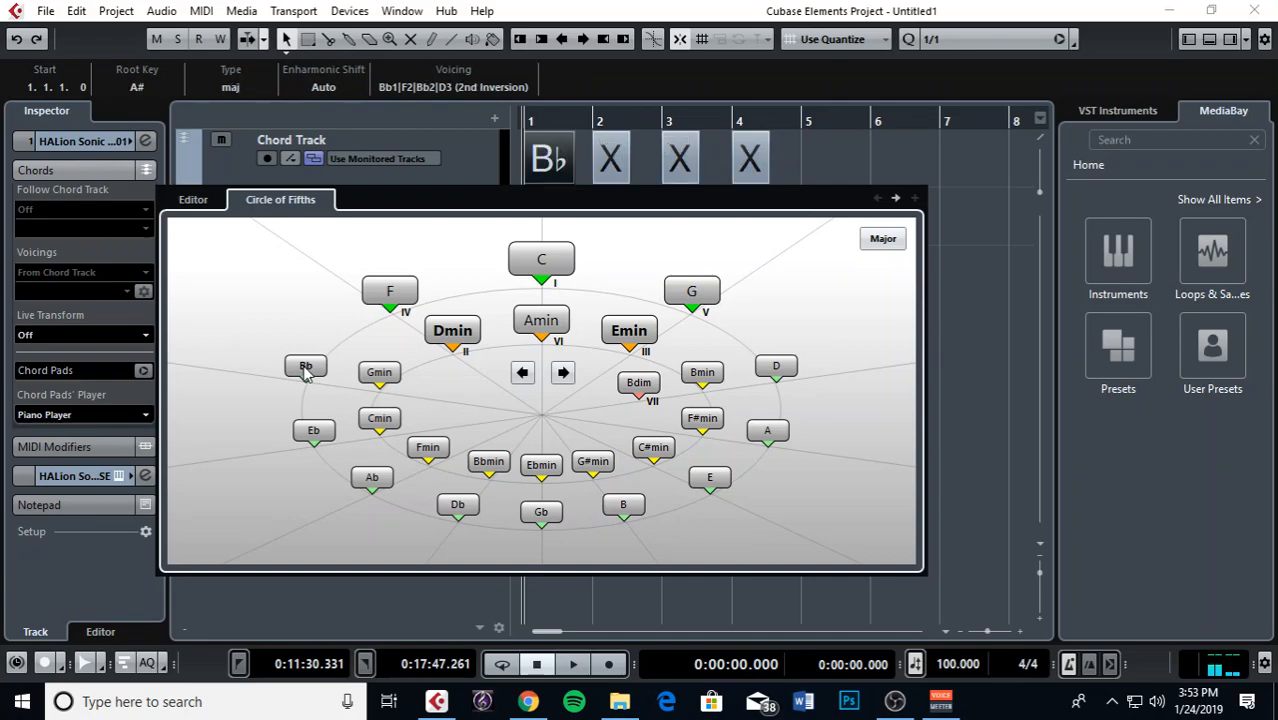
{"action": "left_click", "coordinate": [386, 422]}
{"action": "left_click", "coordinate": [500, 464]}
{"action": "left_click", "coordinate": [588, 465]}
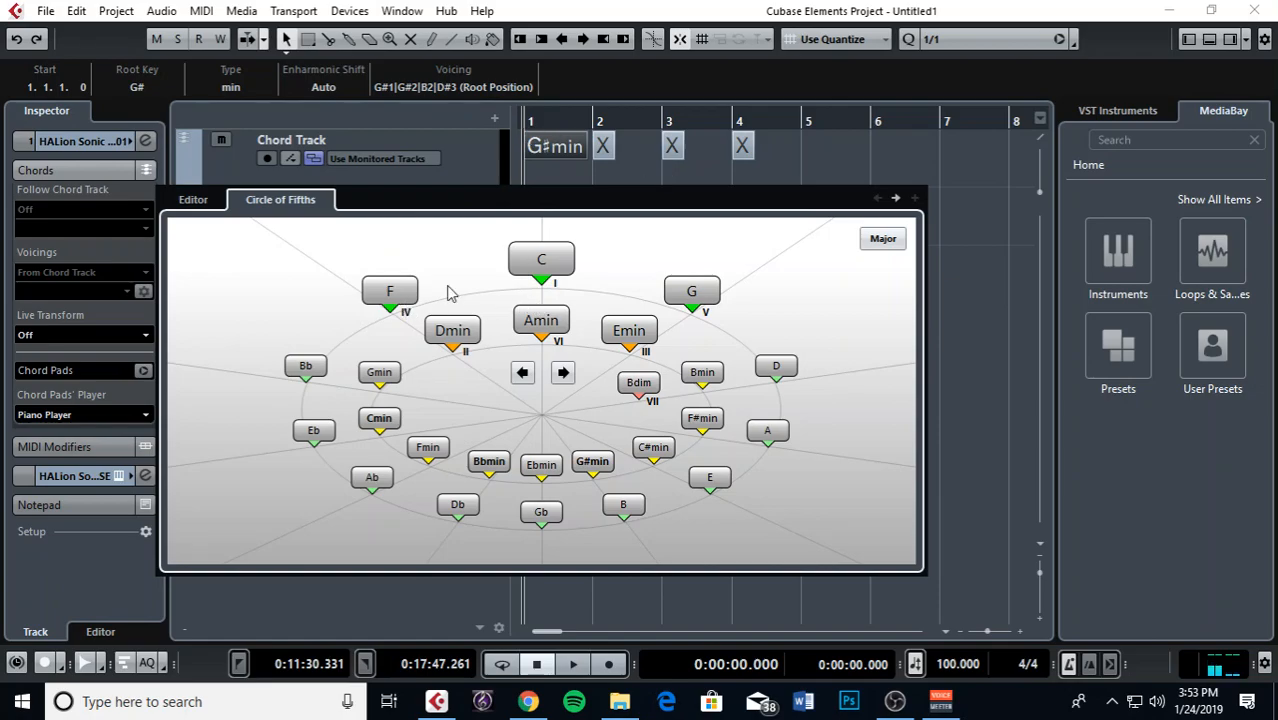
{"action": "left_click", "coordinate": [543, 266]}
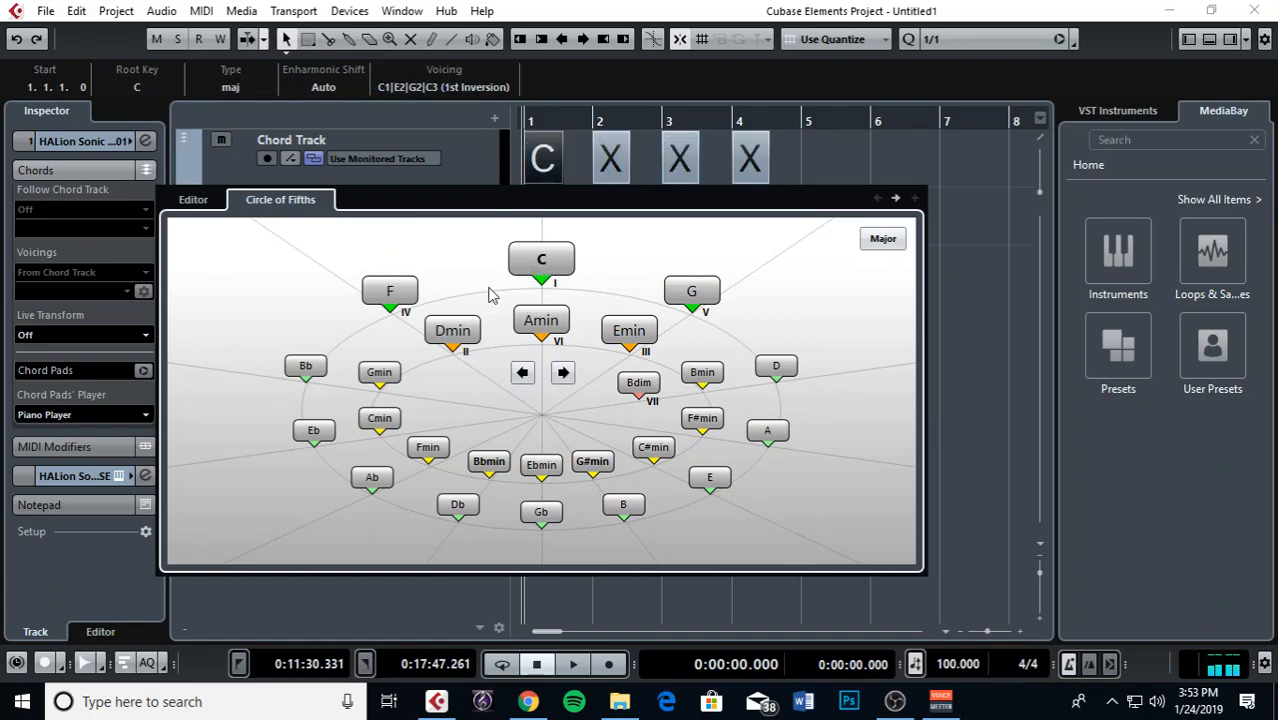
{"action": "left_click", "coordinate": [546, 326]}
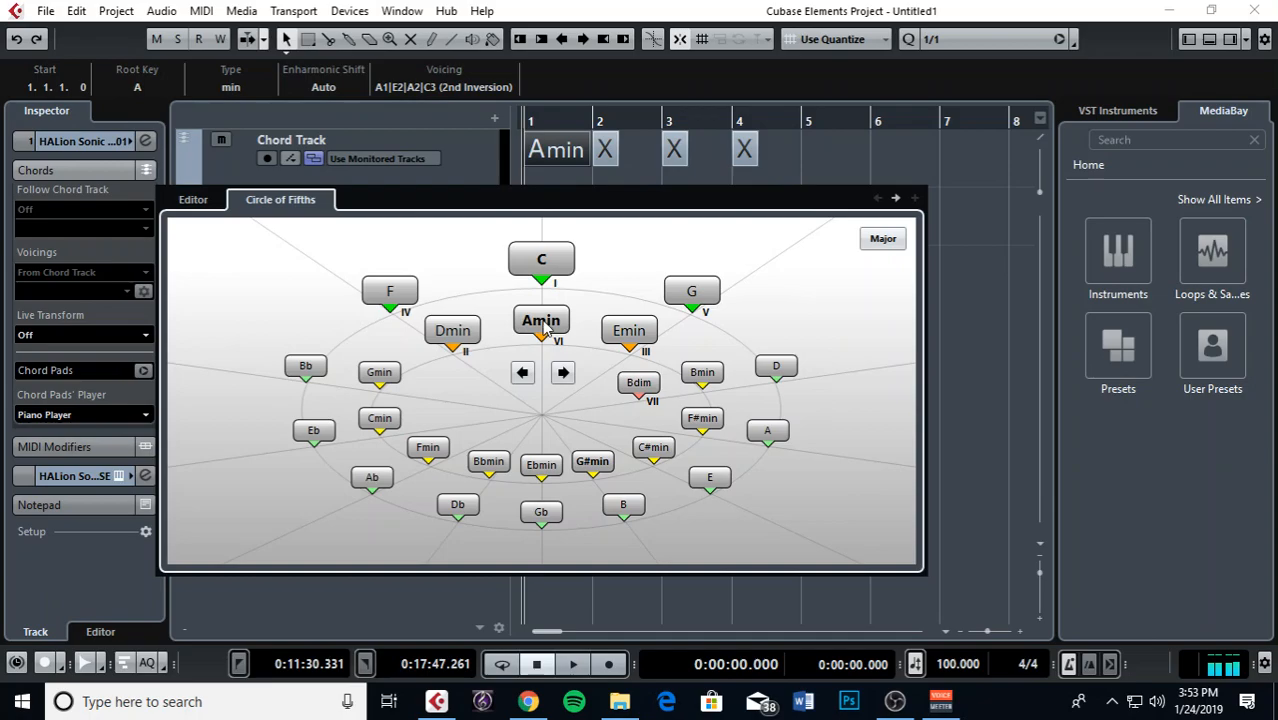
Set the first chord event back to C and step back and forth through the chord events.
{"action": "left_click", "coordinate": [556, 262]}
{"action": "key", "text": "Right"}
{"action": "key", "text": "Left"}
{"action": "key", "text": "Right"}
{"action": "key", "text": "Right"}
{"action": "key", "text": "Right"}
{"action": "key", "text": "Left"}
{"action": "key", "text": "Left"}
{"action": "key", "text": "Left"}
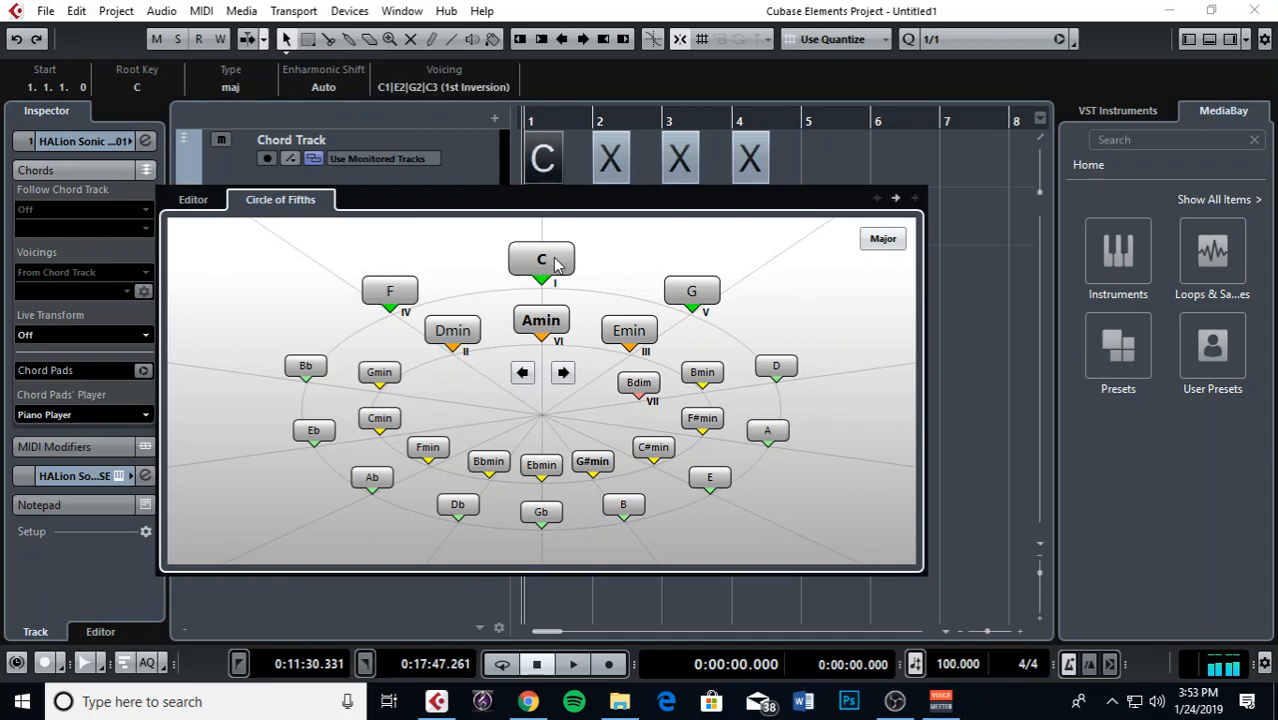
Assign Amin to the chord event at bar 2 and move on to the third chord event.
{"action": "key", "text": "Right"}
{"action": "left_click", "coordinate": [553, 325]}
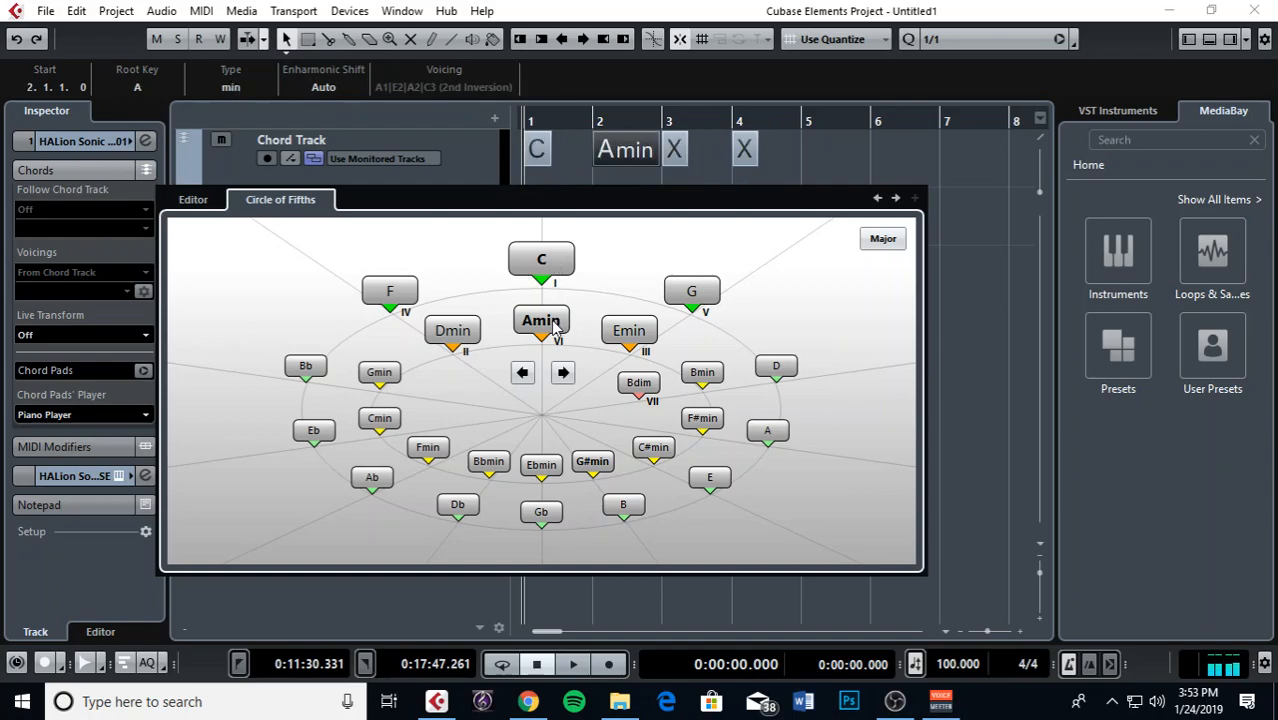
{"action": "key", "text": "Right"}
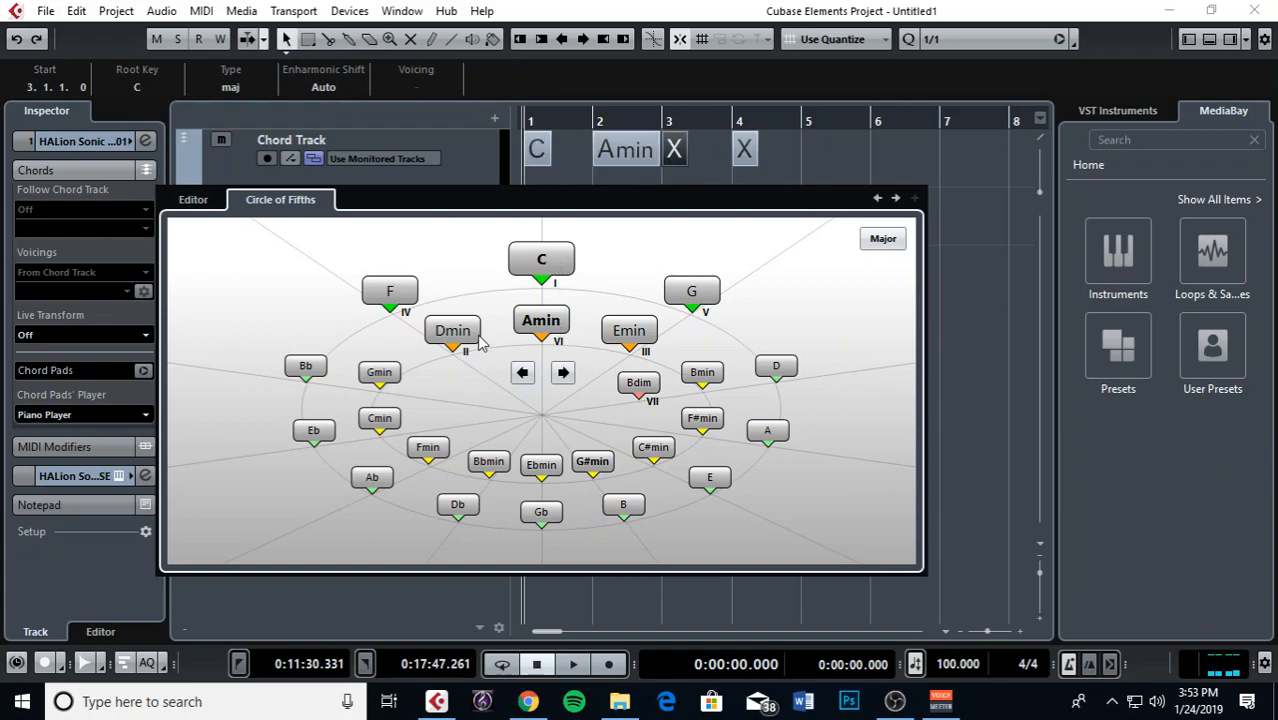
Assign Dmin to the bar 3 chord event and G to the bar 4 event from the Circle of Fifths, then close the chord editor.
{"action": "left_click", "coordinate": [455, 331]}
{"action": "key", "text": "Right"}
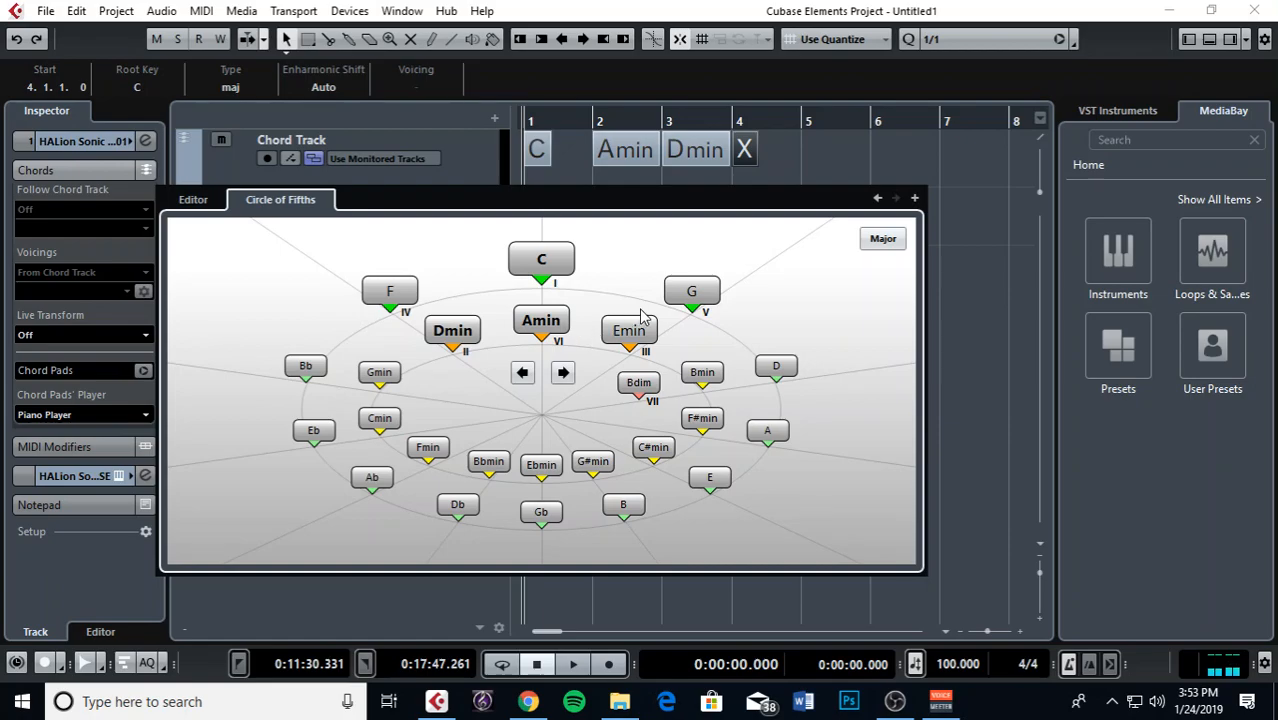
{"action": "left_click", "coordinate": [698, 289]}
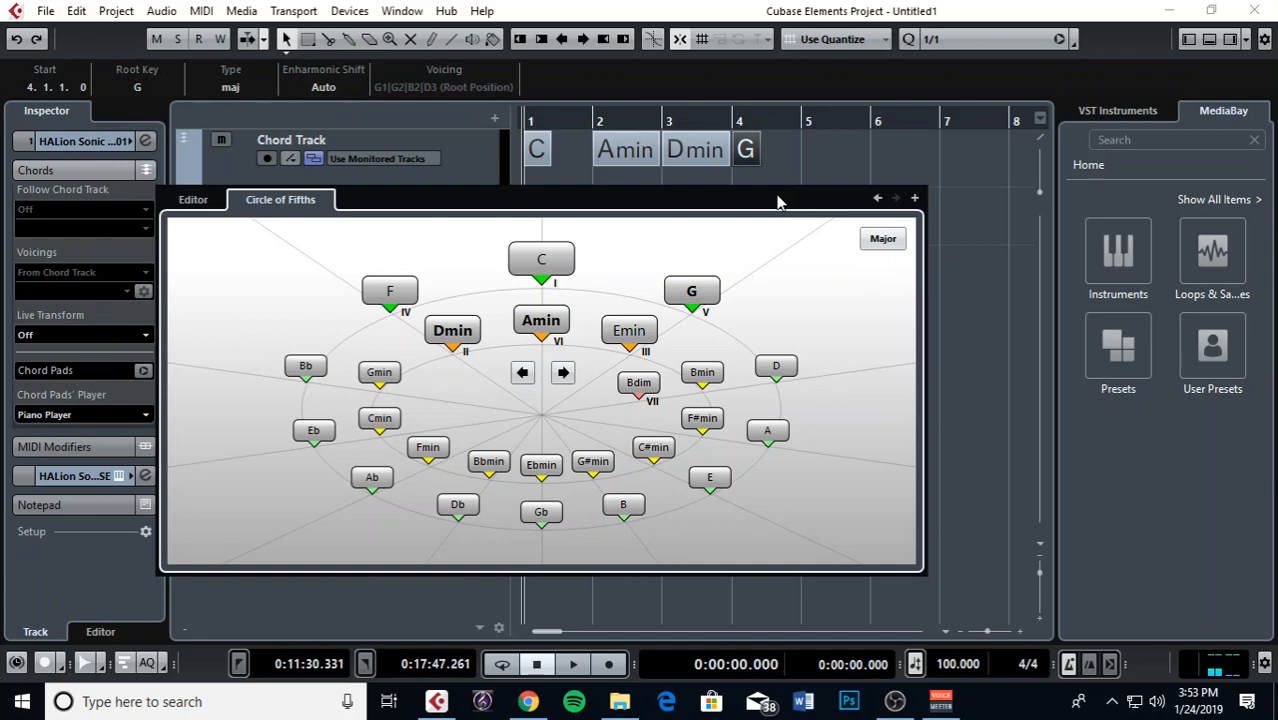
{"action": "left_click", "coordinate": [839, 151]}
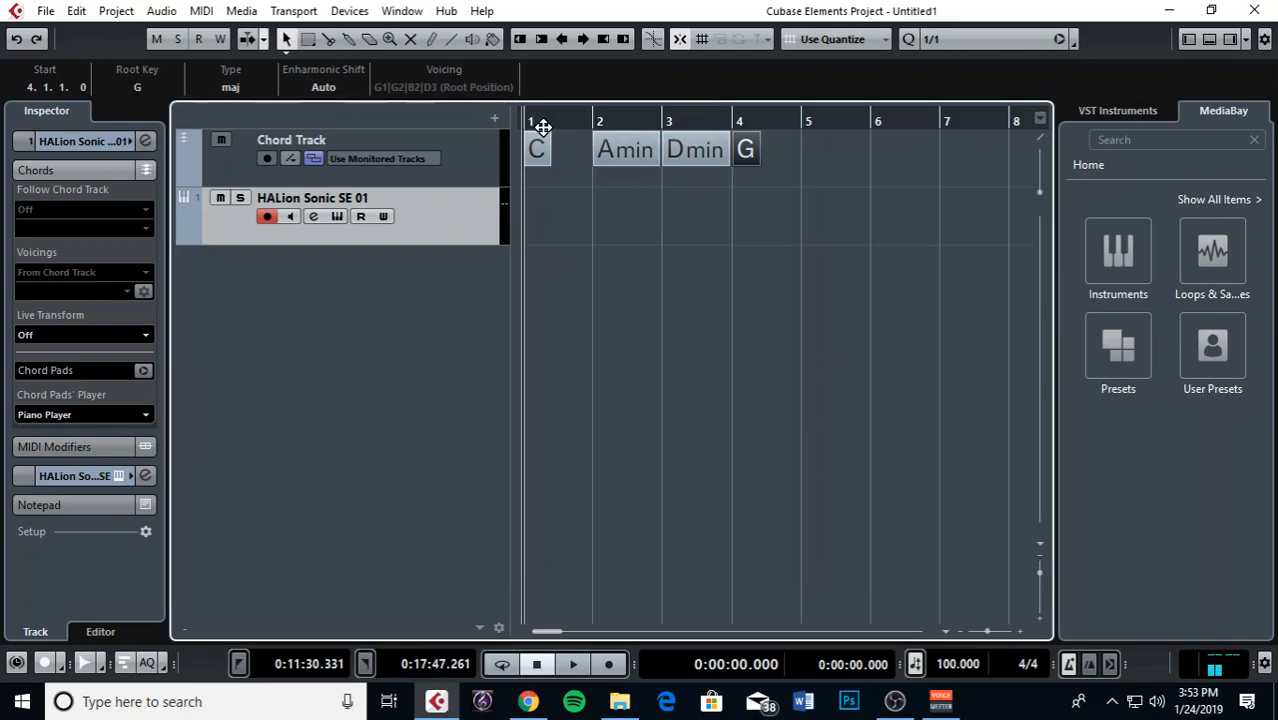
Play the chord progression from the start of the project.
{"action": "key", "text": "space"}
{"action": "key", "text": "space"}
{"action": "left_click_drag", "start_coordinate": [541, 121], "coordinate": [510, 125]}
{"action": "key", "text": "space"}
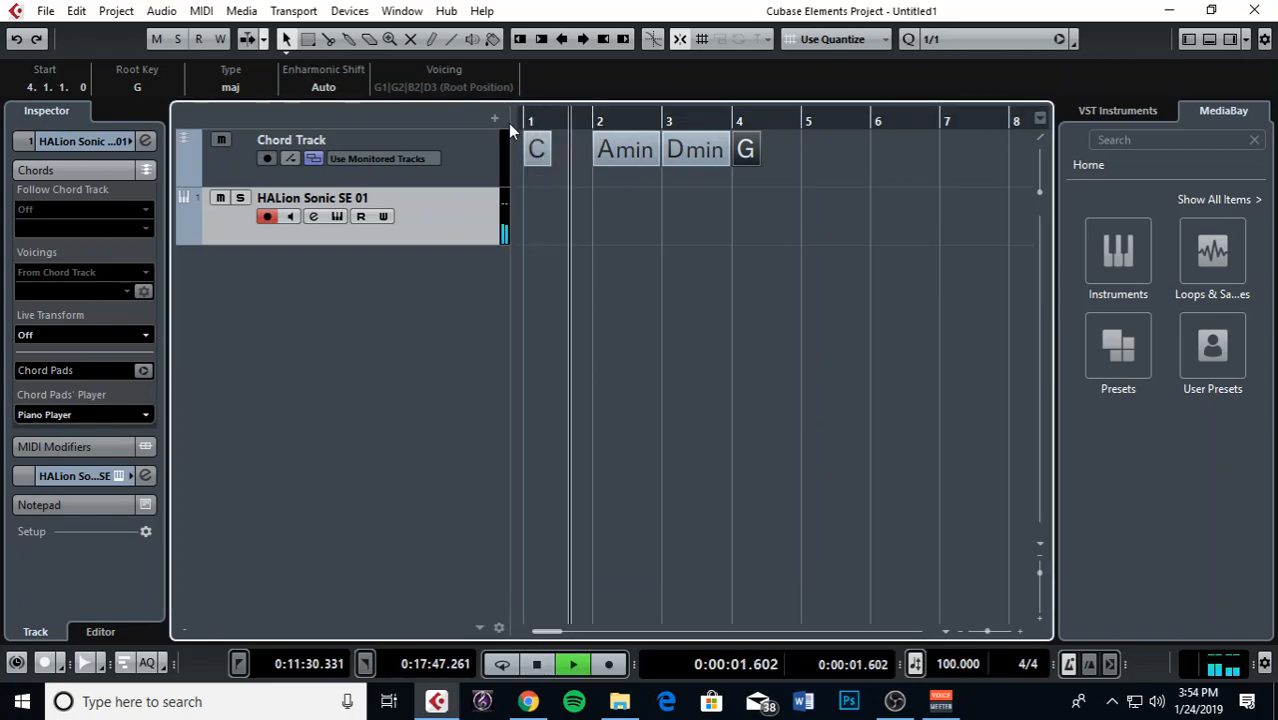
Set the project tempo to 120 BPM and stop playback after hearing the chords.
{"action": "double_click", "coordinate": [955, 664]}
{"action": "type", "text": "120"}
{"action": "key", "text": "Return"}
{"action": "left_click", "coordinate": [739, 217]}
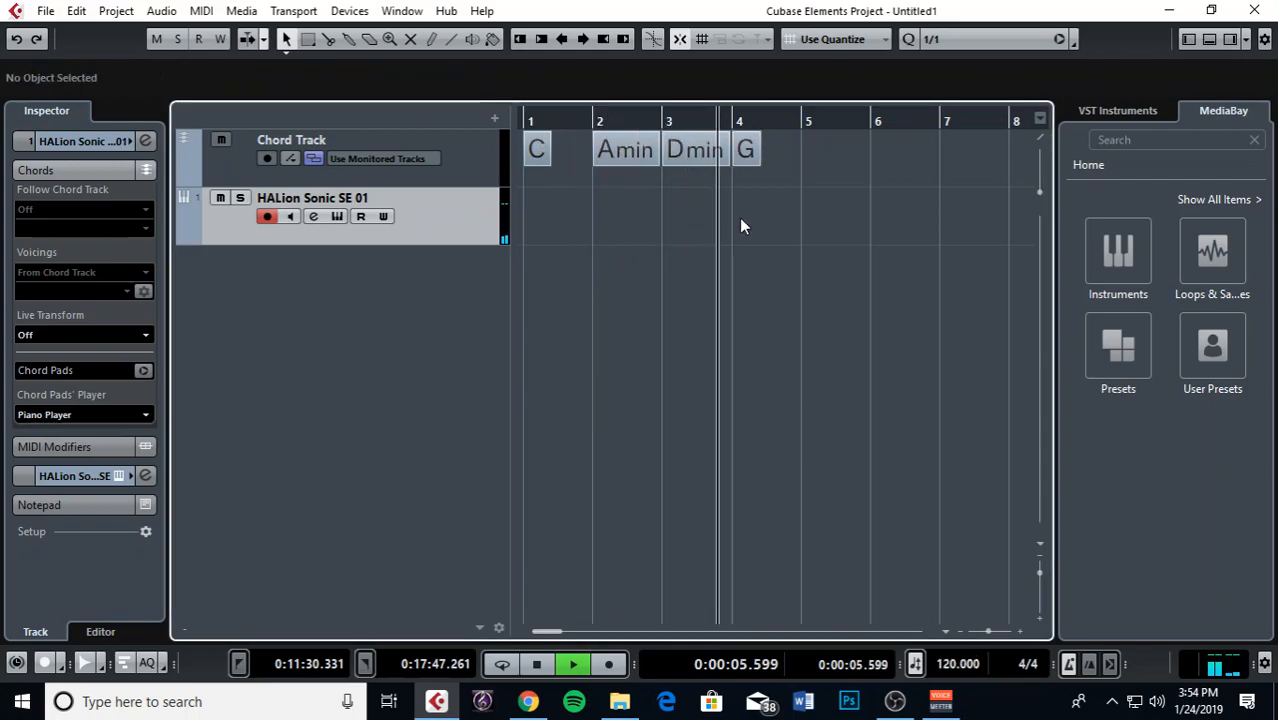
{"action": "left_click", "coordinate": [585, 123]}
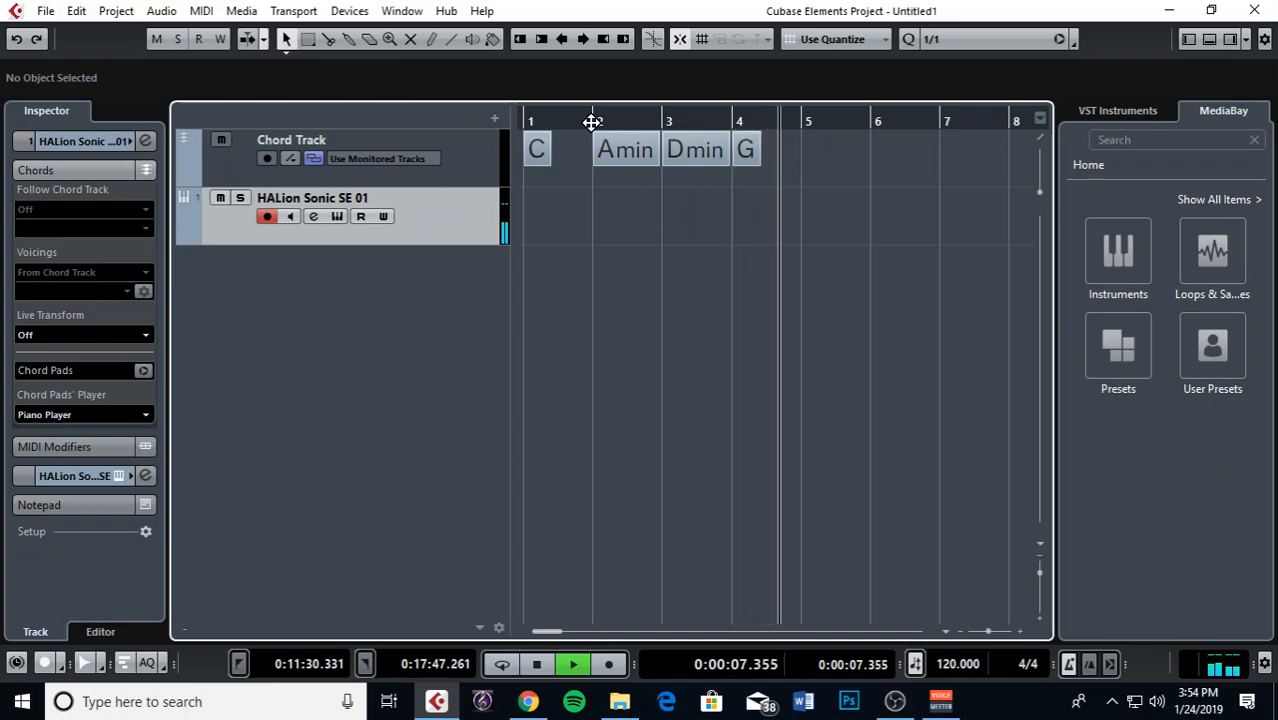
{"action": "key", "text": "space"}
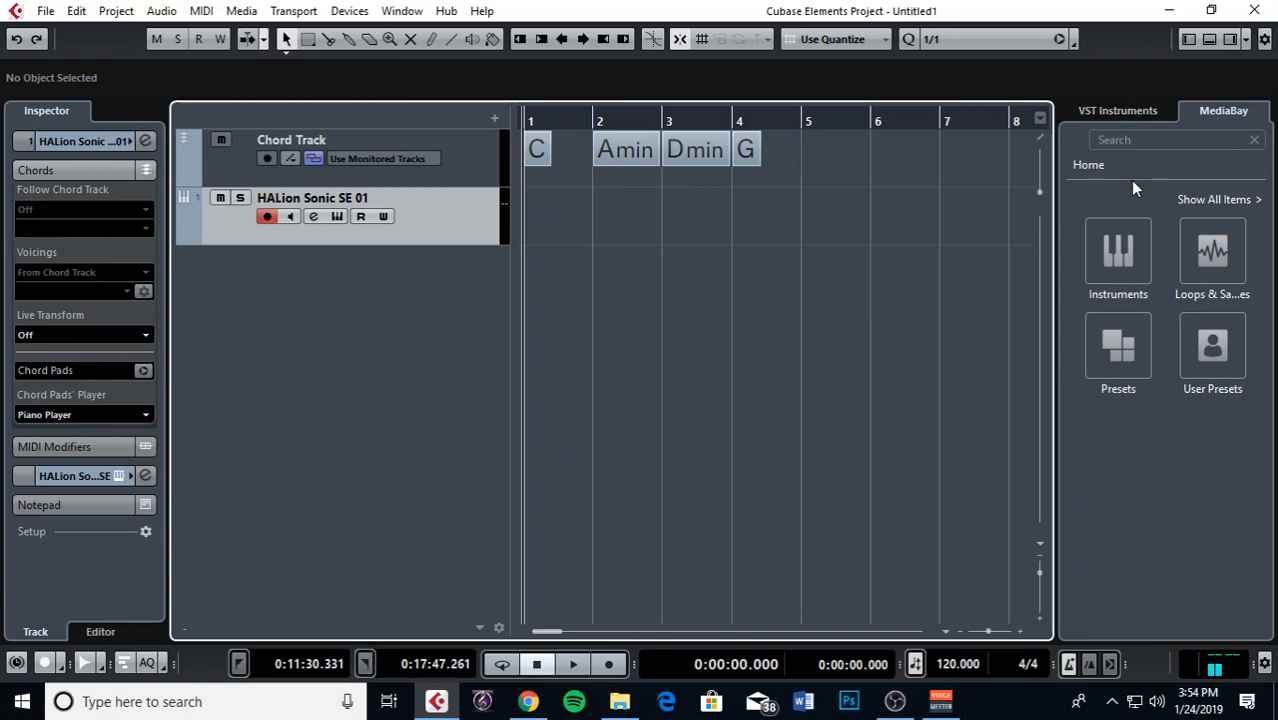
Hide and show the project window's right zone containing the MediaBay several times, leaving it shown.
{"action": "left_click", "coordinate": [1148, 490]}
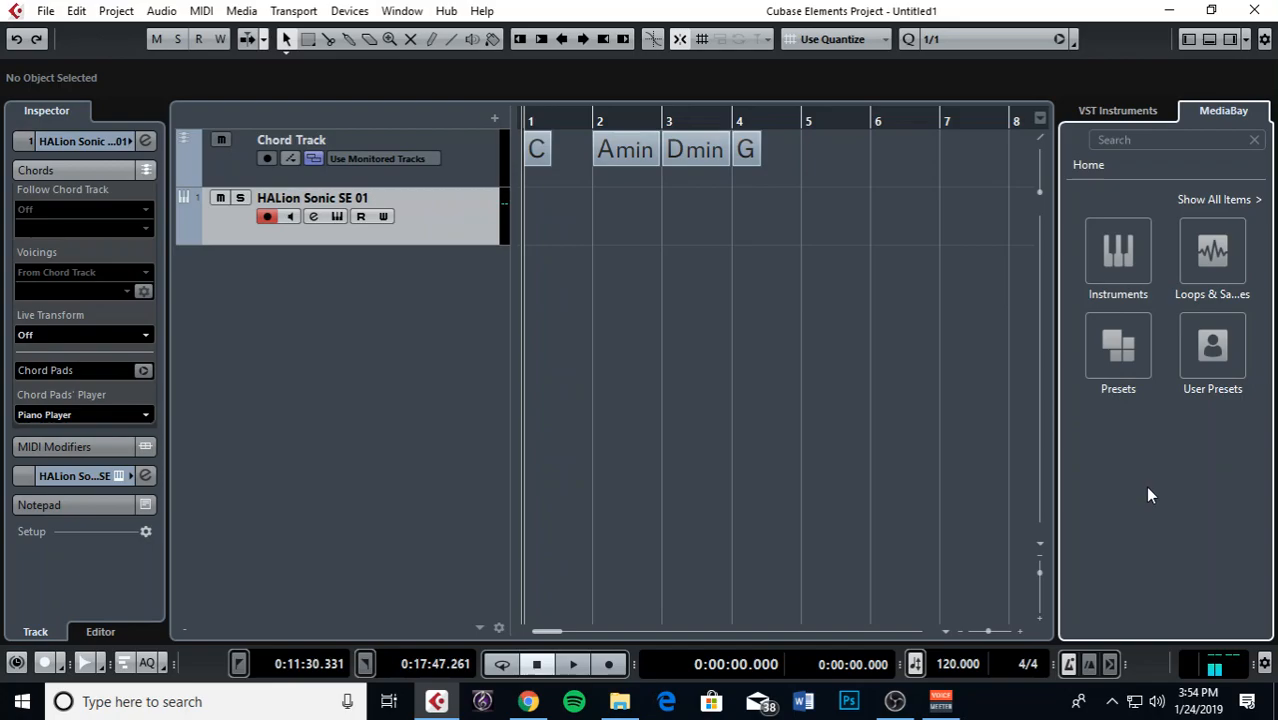
{"action": "key", "text": "ctrl+alt+r"}
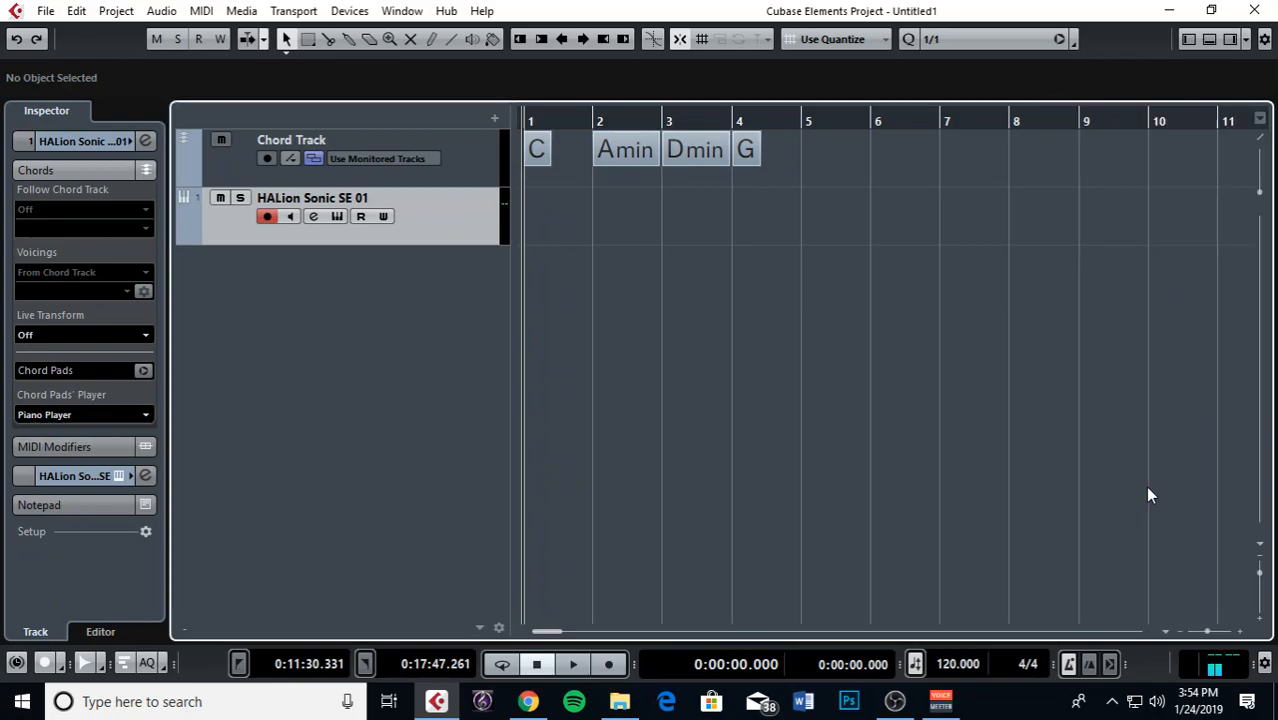
{"action": "key", "text": "ctrl+alt+r"}
{"action": "key", "text": "ctrl+alt+r"}
{"action": "key", "text": "ctrl+alt+r"}
{"action": "key", "text": "ctrl+alt+r"}
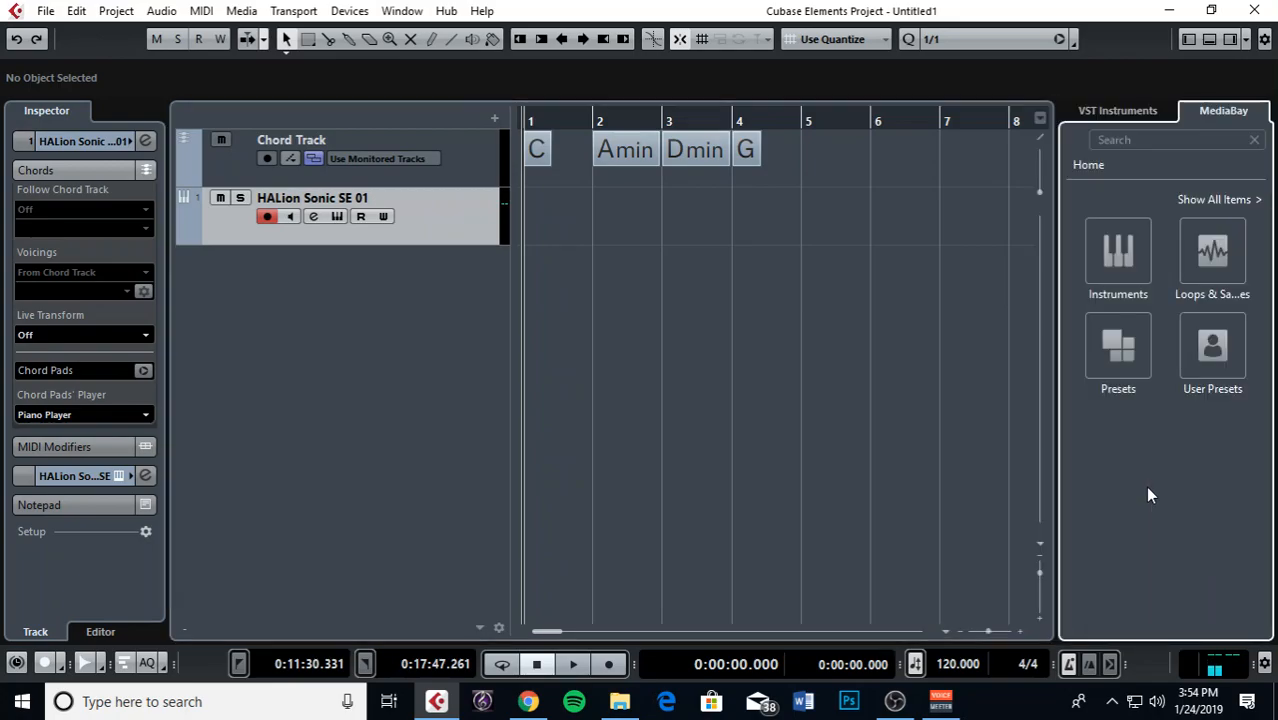
{"action": "key", "text": "ctrl+alt+r"}
Show all Loops & Samples items in the MediaBay, search for "drums" and filter the results by the Beats sub category.
{"action": "left_click", "coordinate": [1203, 256]}
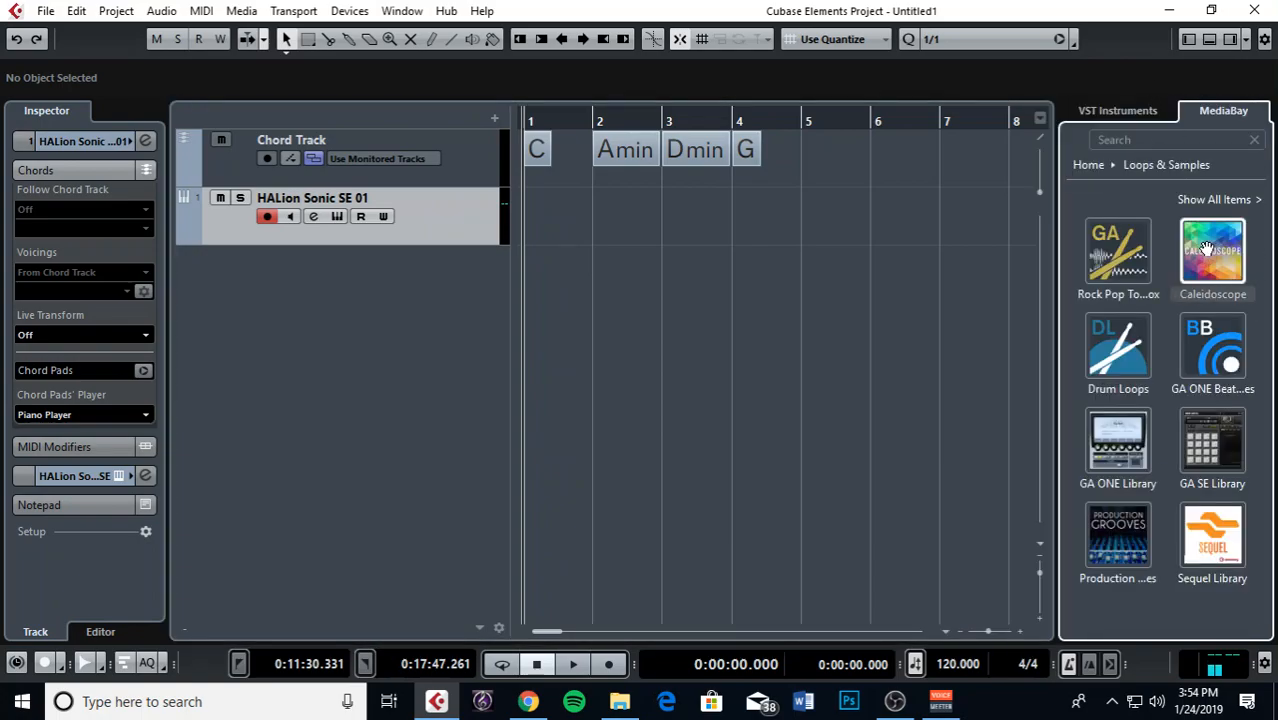
{"action": "left_click", "coordinate": [1216, 201]}
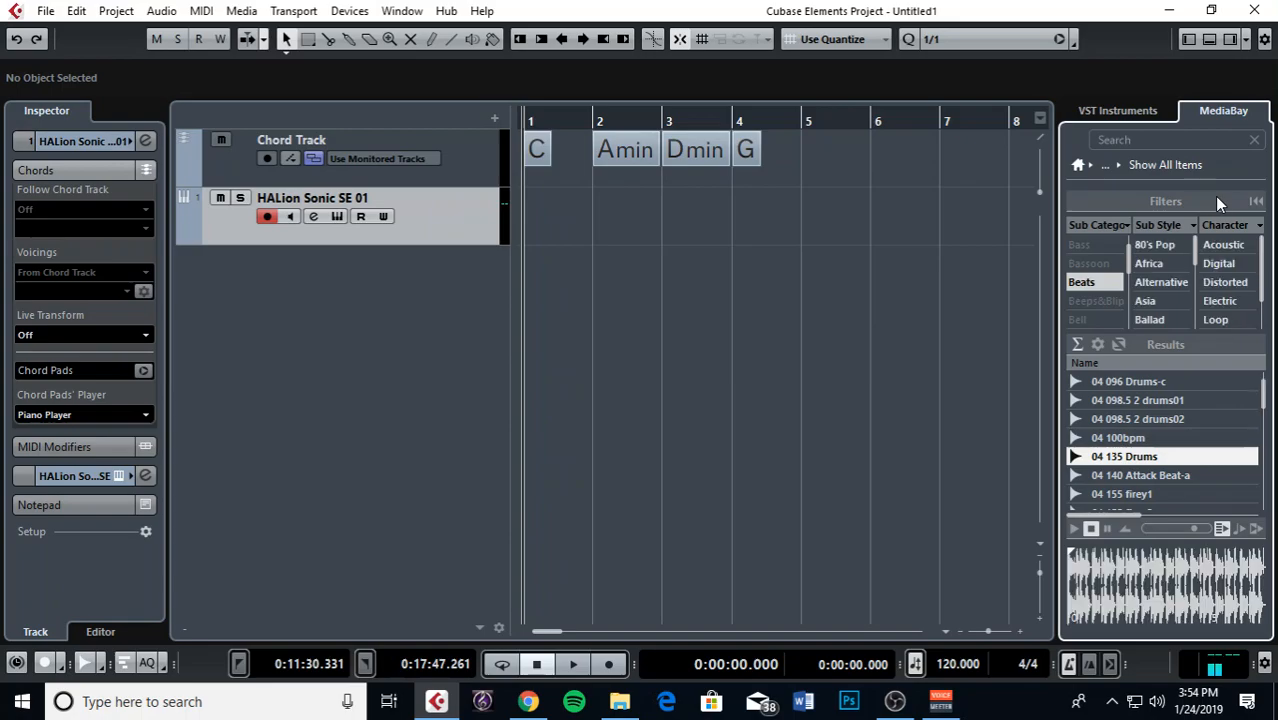
{"action": "left_click", "coordinate": [1092, 282]}
{"action": "left_click", "coordinate": [1163, 143]}
{"action": "type", "text": "drums"}
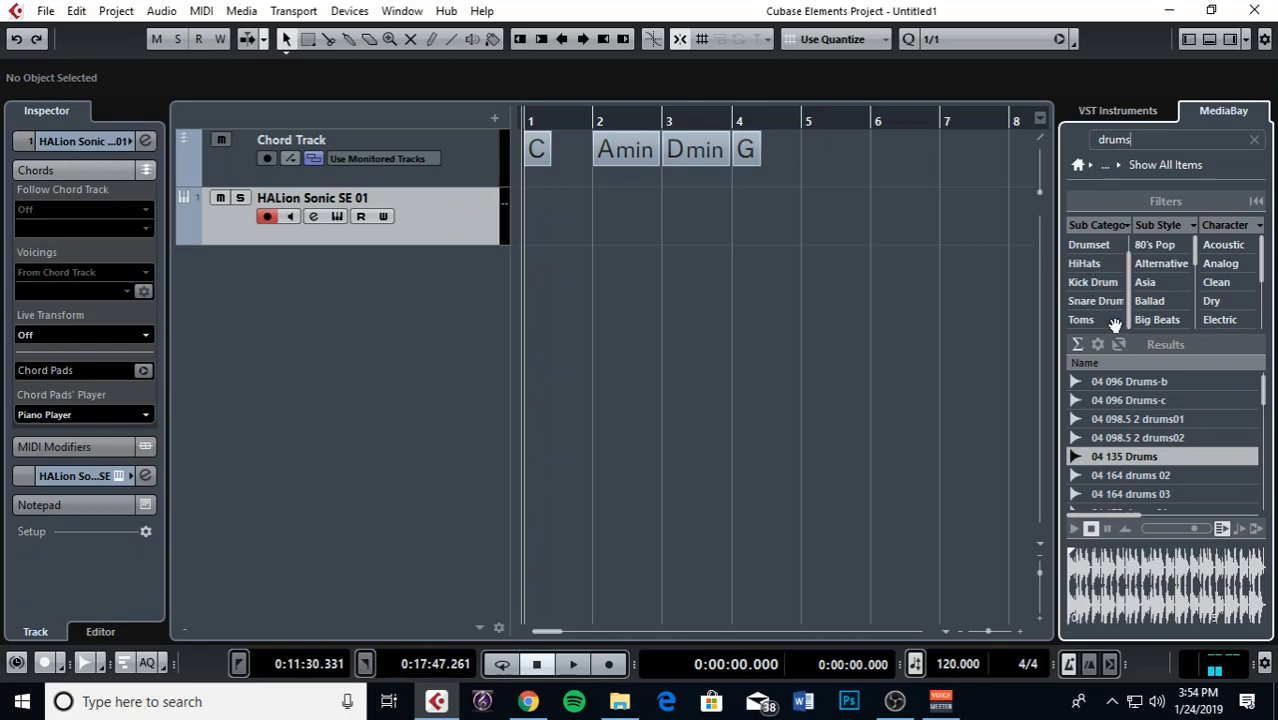
{"action": "scroll", "coordinate": [1121, 260], "scroll_direction": "up", "scroll_amount": 1}
{"action": "left_click", "coordinate": [1113, 248]}
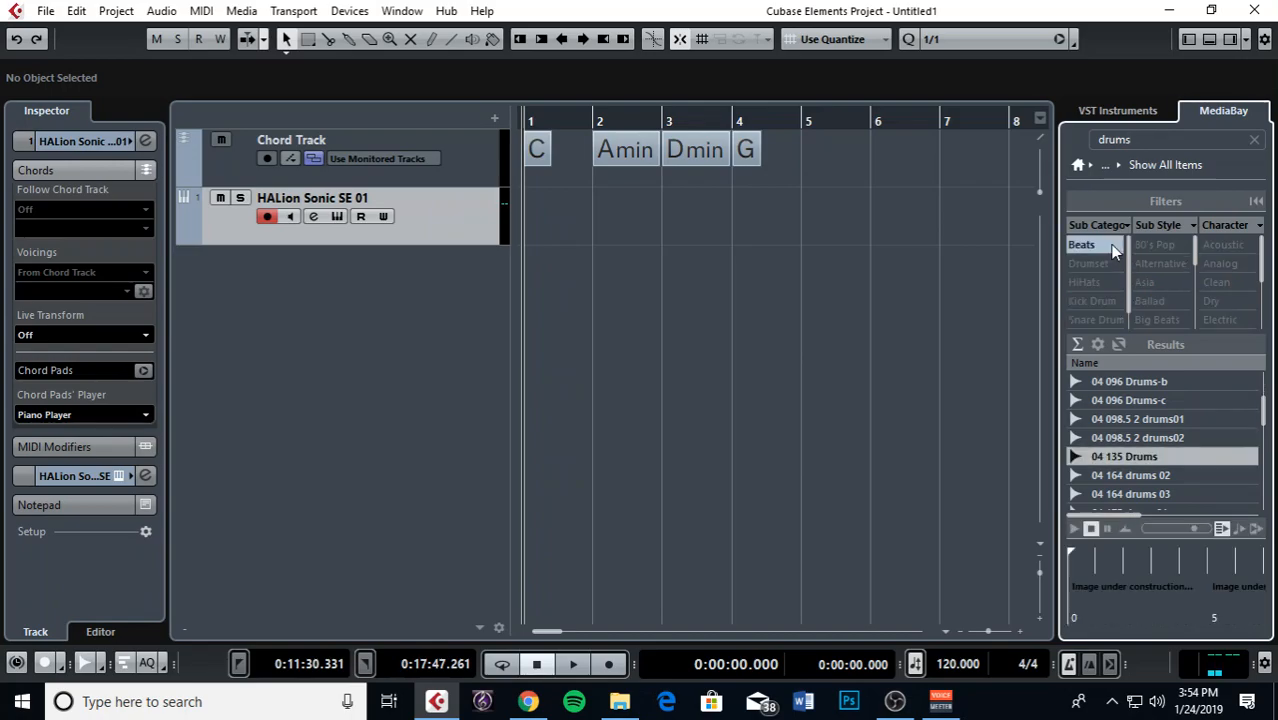
Preview the loop 04 098.5 2 drums01 and turn on aligning previewed beats to the project.
{"action": "left_click", "coordinate": [1148, 420]}
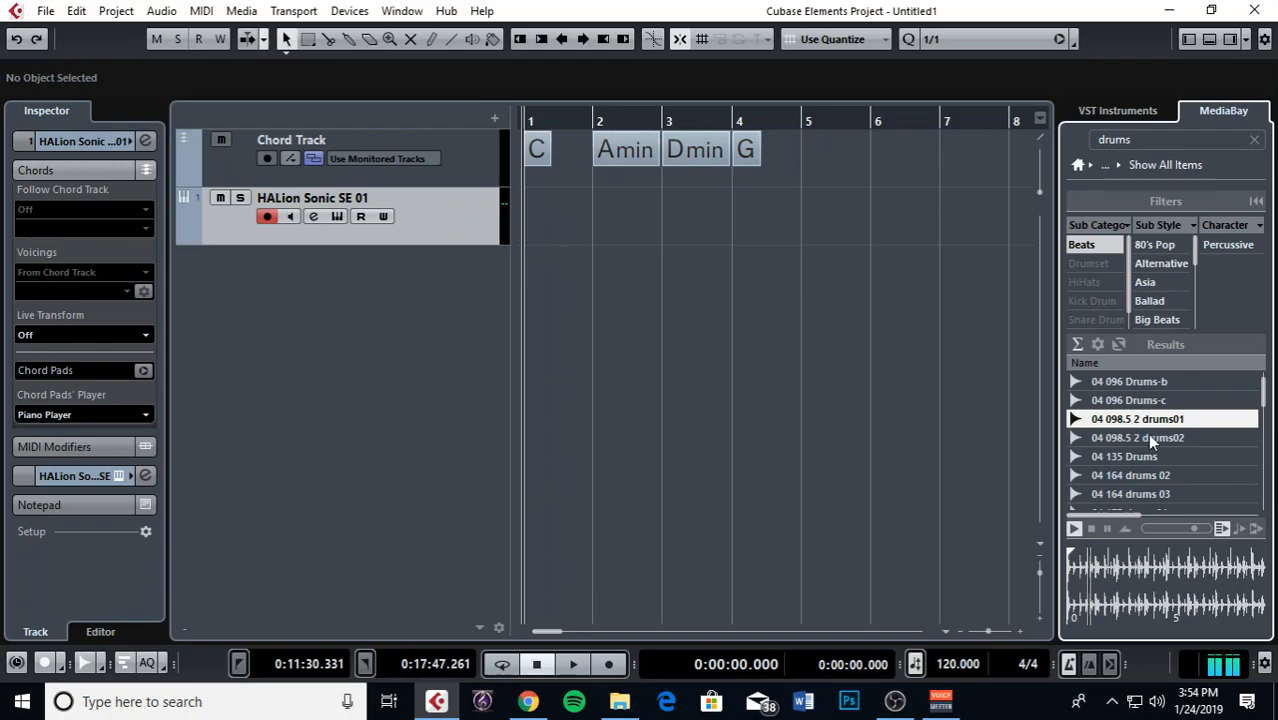
{"action": "left_click", "coordinate": [1085, 528]}
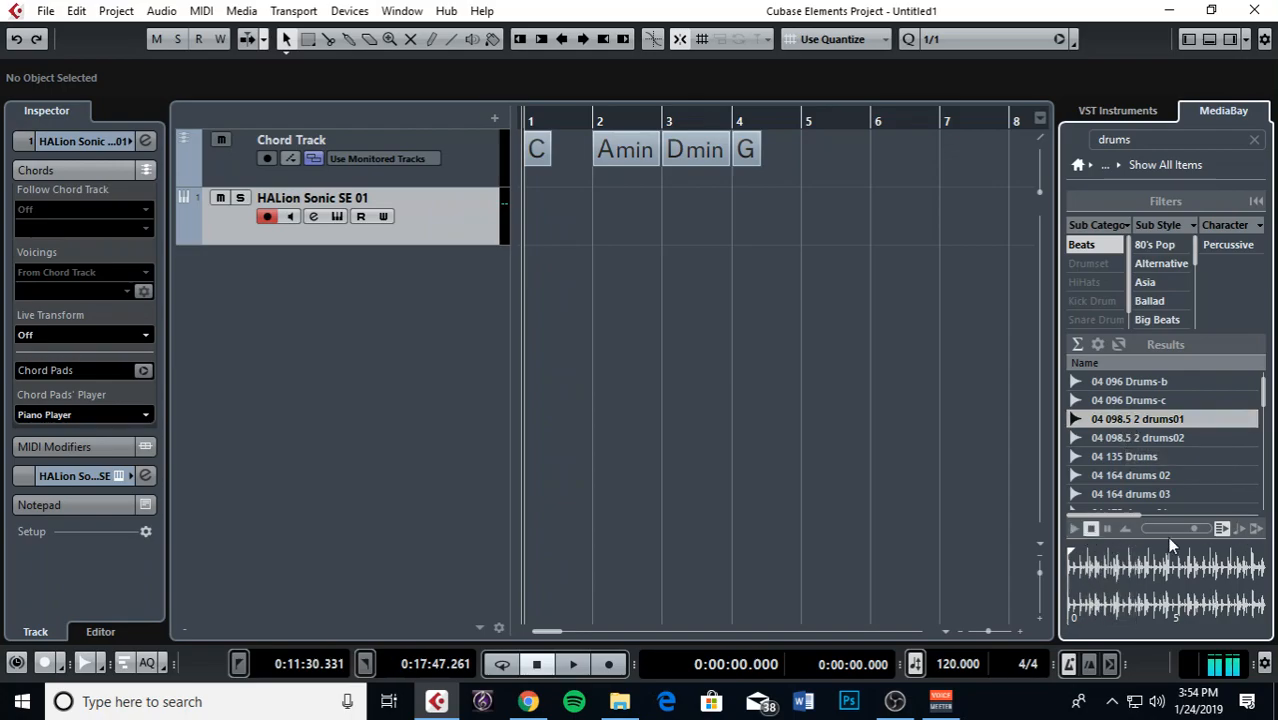
{"action": "left_click", "coordinate": [1238, 529]}
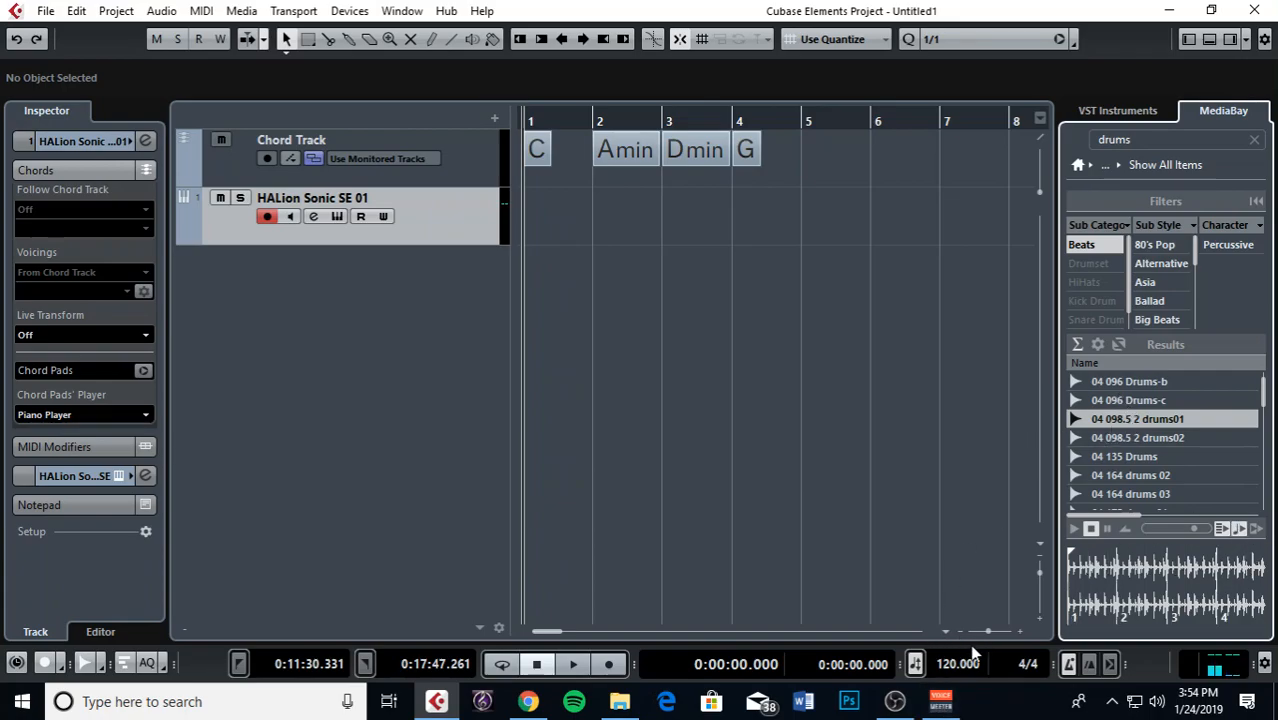
Place the loop 04 098.5 2 drums01 at bar 1 on a new track below the instrument track and play from the start.
{"action": "left_click", "coordinate": [1140, 420]}
{"action": "left_click_drag", "start_coordinate": [1140, 420], "coordinate": [522, 259]}
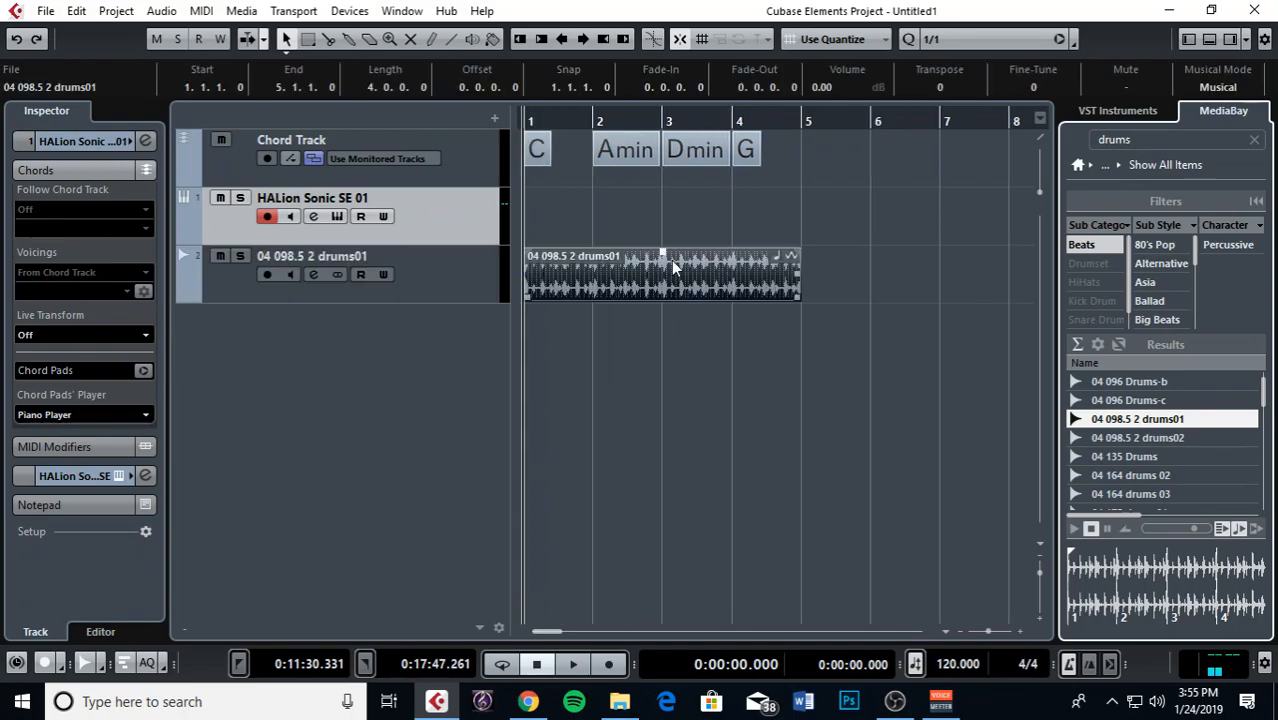
{"action": "left_click_drag", "start_coordinate": [662, 120], "coordinate": [462, 137]}
{"action": "key", "text": "space"}
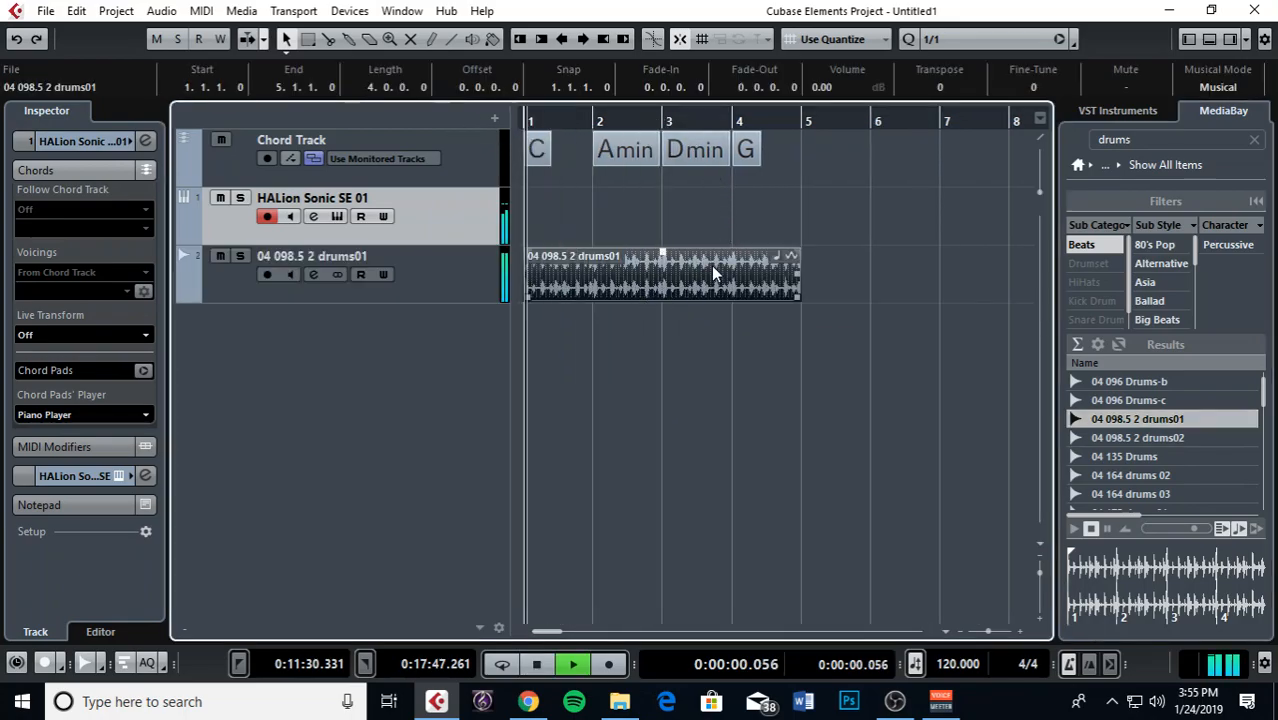
Lower the drum loop's event volume to about -3.99 dB and stop playback.
{"action": "left_click_drag", "start_coordinate": [665, 250], "coordinate": [663, 267]}
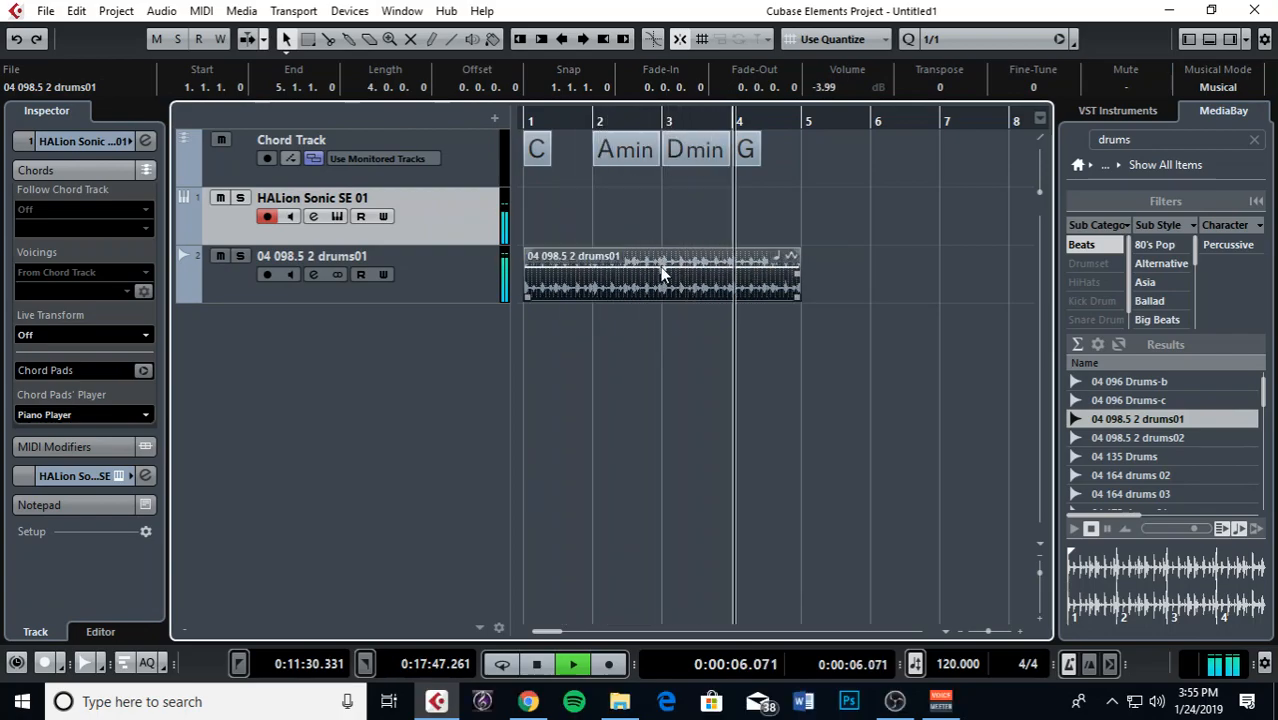
{"action": "key", "text": "g"}
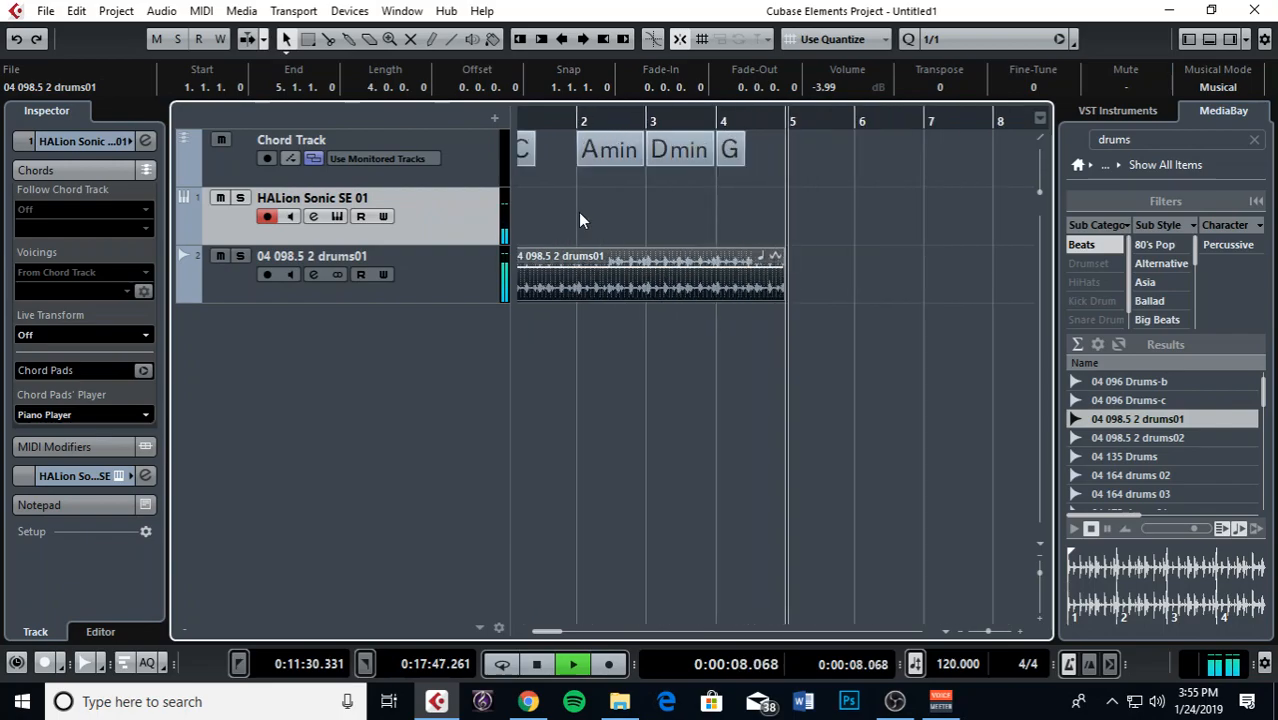
{"action": "key", "text": "space"}
{"action": "key", "text": "h"}
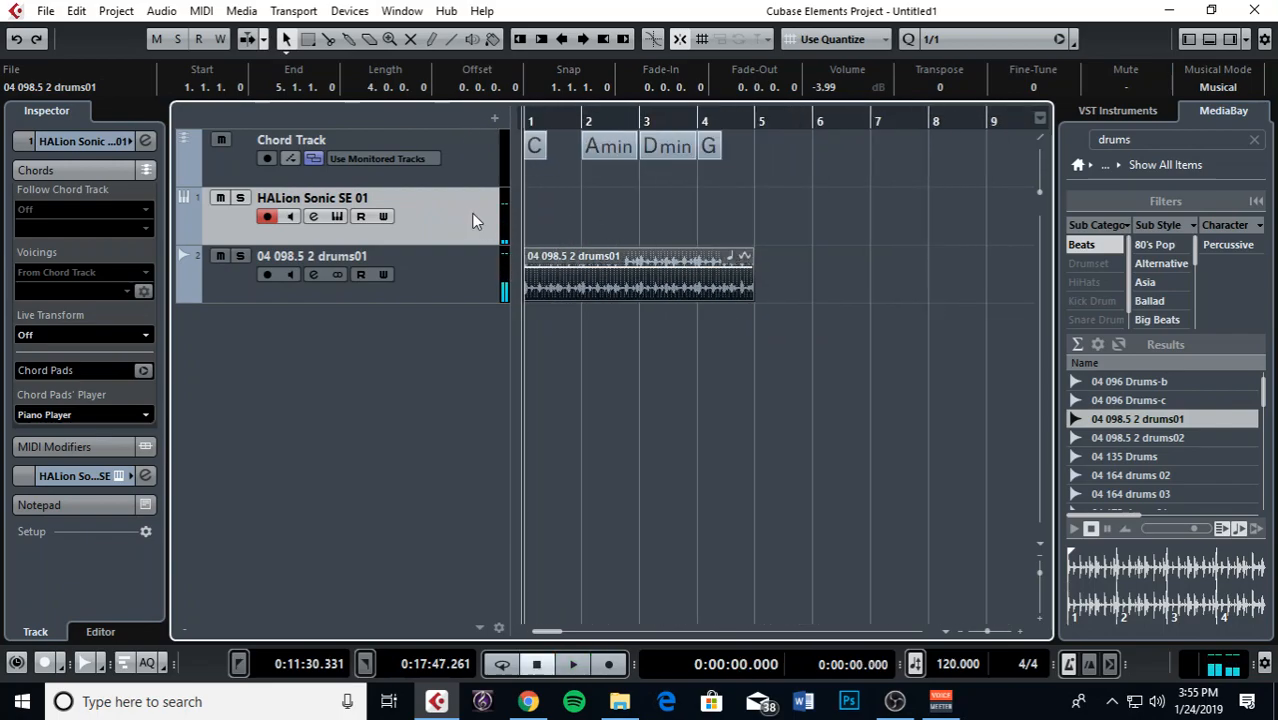
{"action": "key", "text": "h"}
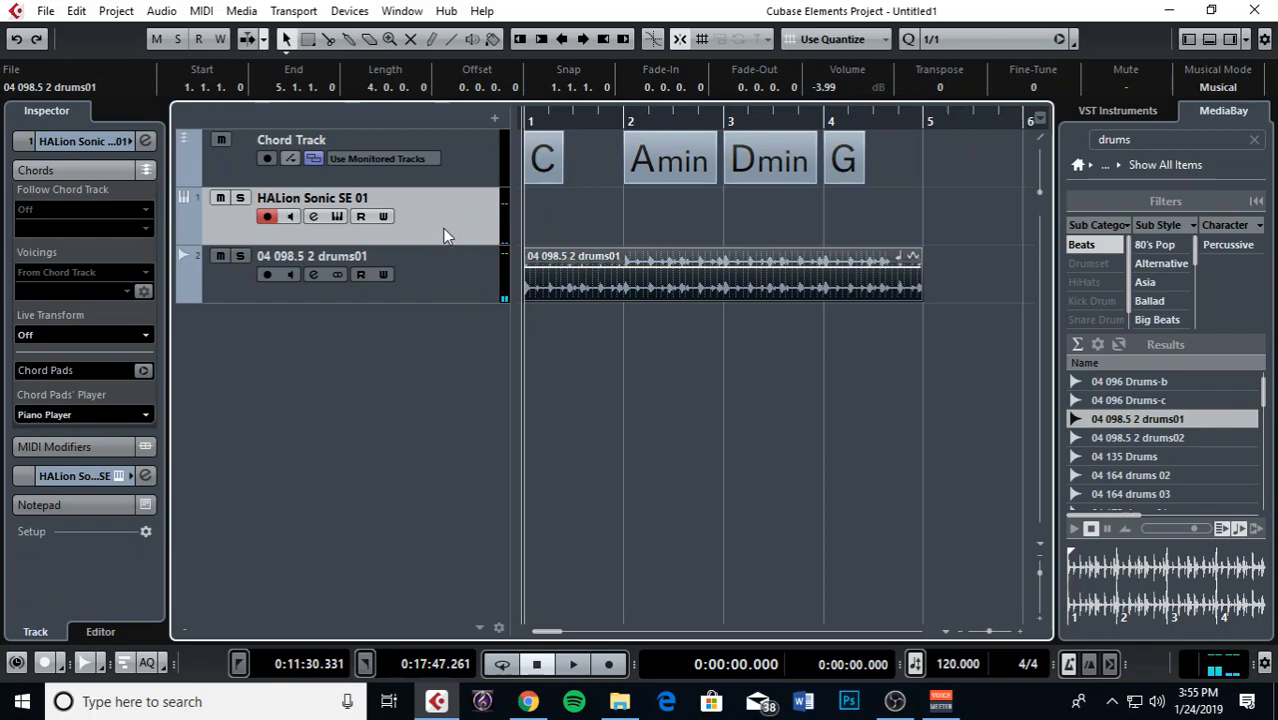
Rename the HALion Sonic SE 01 instrument track as Piano.
{"action": "left_click", "coordinate": [439, 287]}
{"action": "left_click", "coordinate": [443, 216]}
{"action": "double_click", "coordinate": [322, 198]}
{"action": "type", "text": "Piano"}
{"action": "key", "text": "Return"}
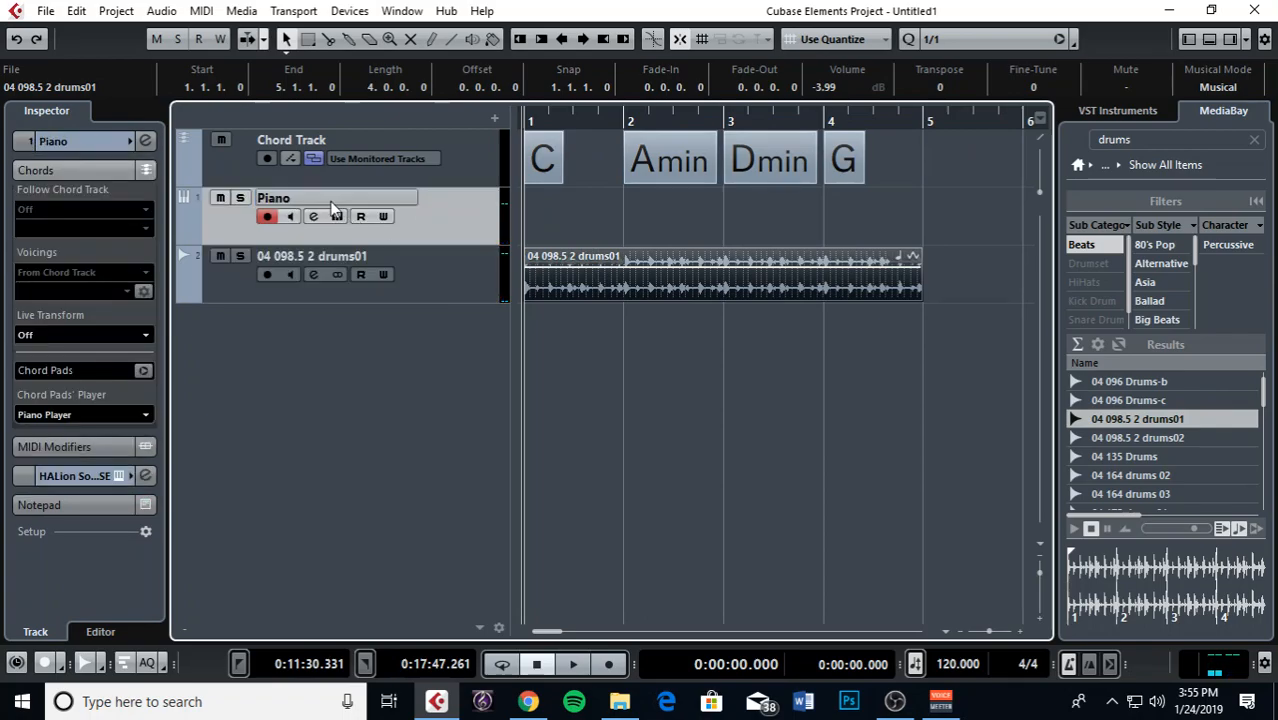
Add one more instrument track using the HALion Sonic SE synth.
{"action": "left_click", "coordinate": [494, 122]}
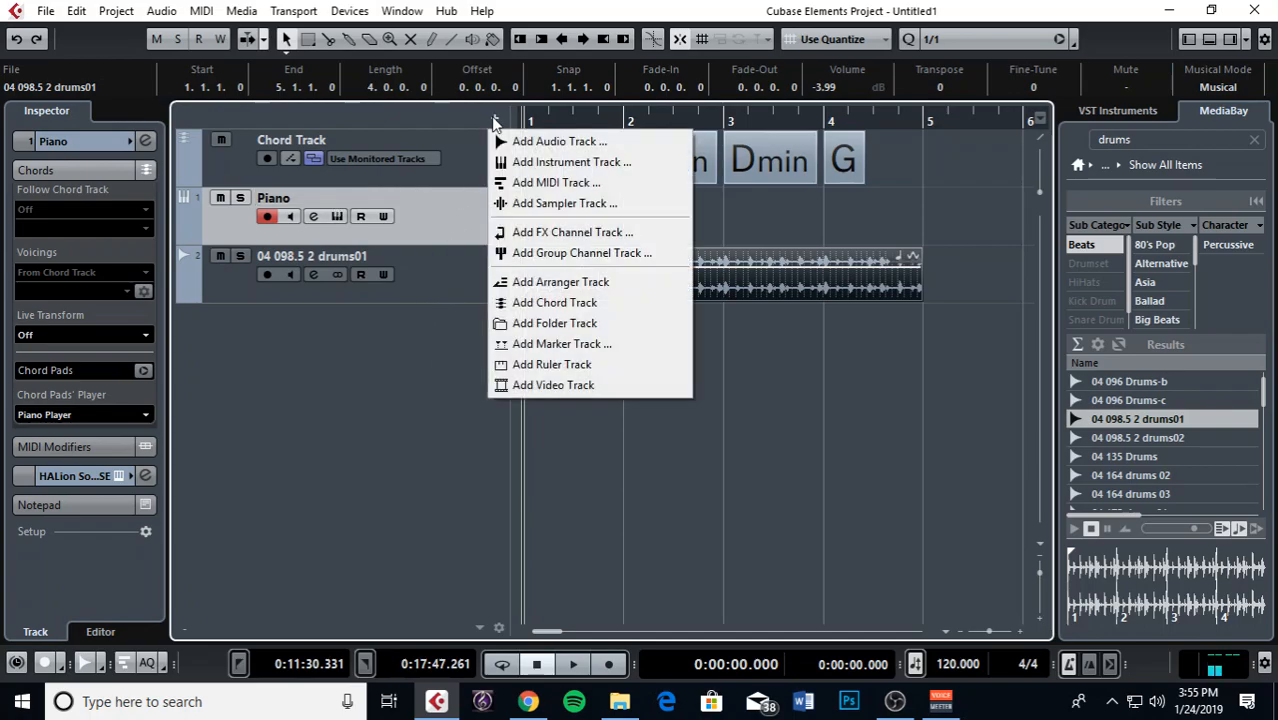
{"action": "left_click", "coordinate": [533, 164]}
{"action": "left_click", "coordinate": [463, 182]}
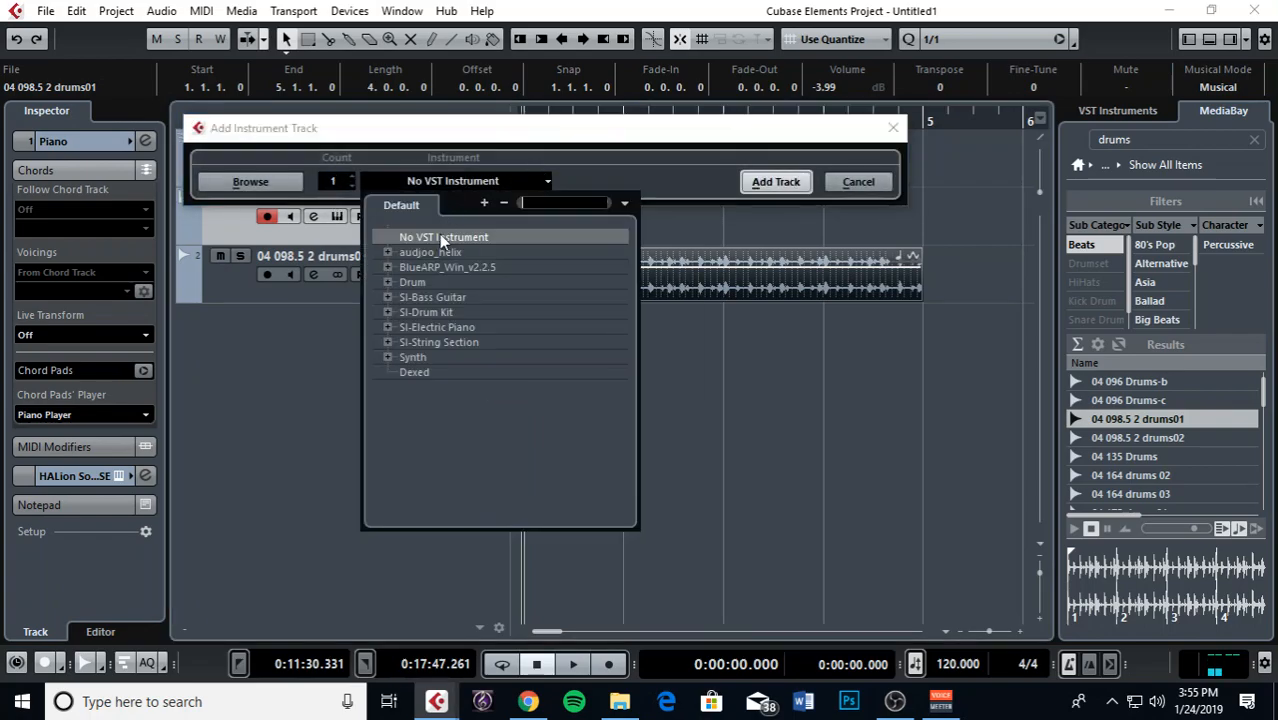
{"action": "left_click", "coordinate": [388, 357]}
{"action": "left_click", "coordinate": [442, 374]}
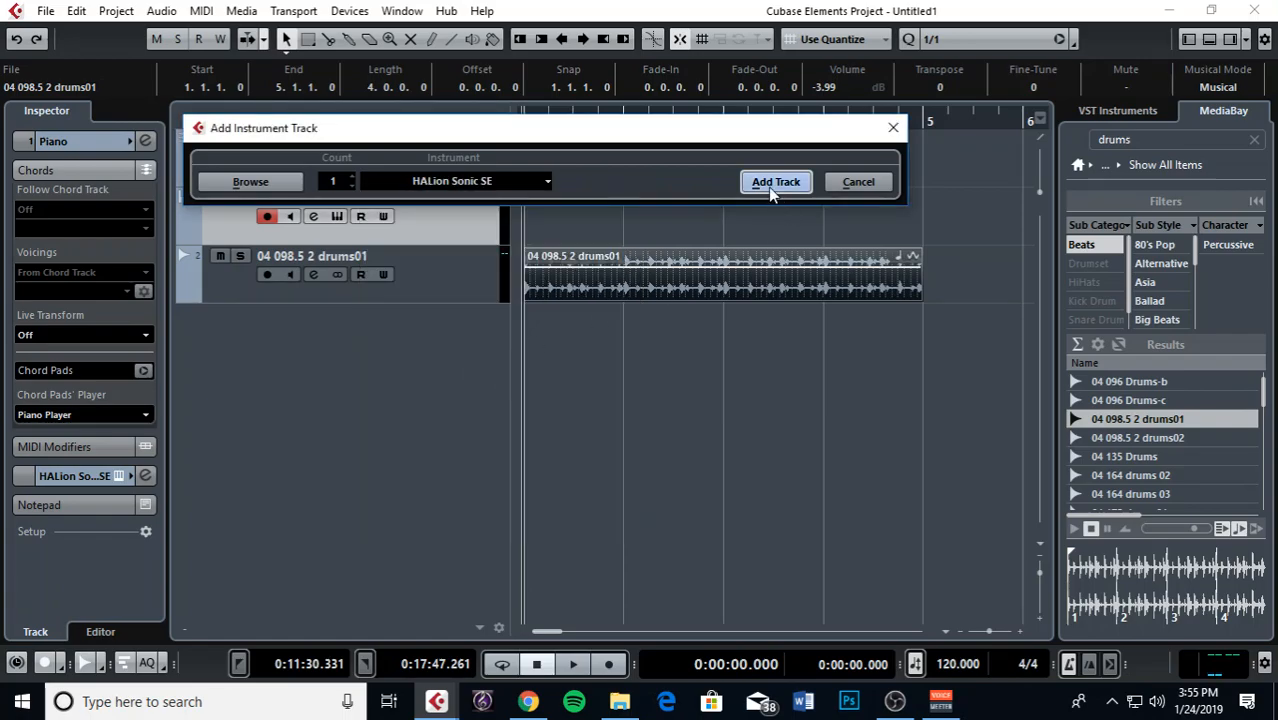
{"action": "left_click", "coordinate": [774, 183]}
Search HALion Sonic SE's programs for "synth comp" and load Trothing Process into the first slot.
{"action": "left_click", "coordinate": [505, 176]}
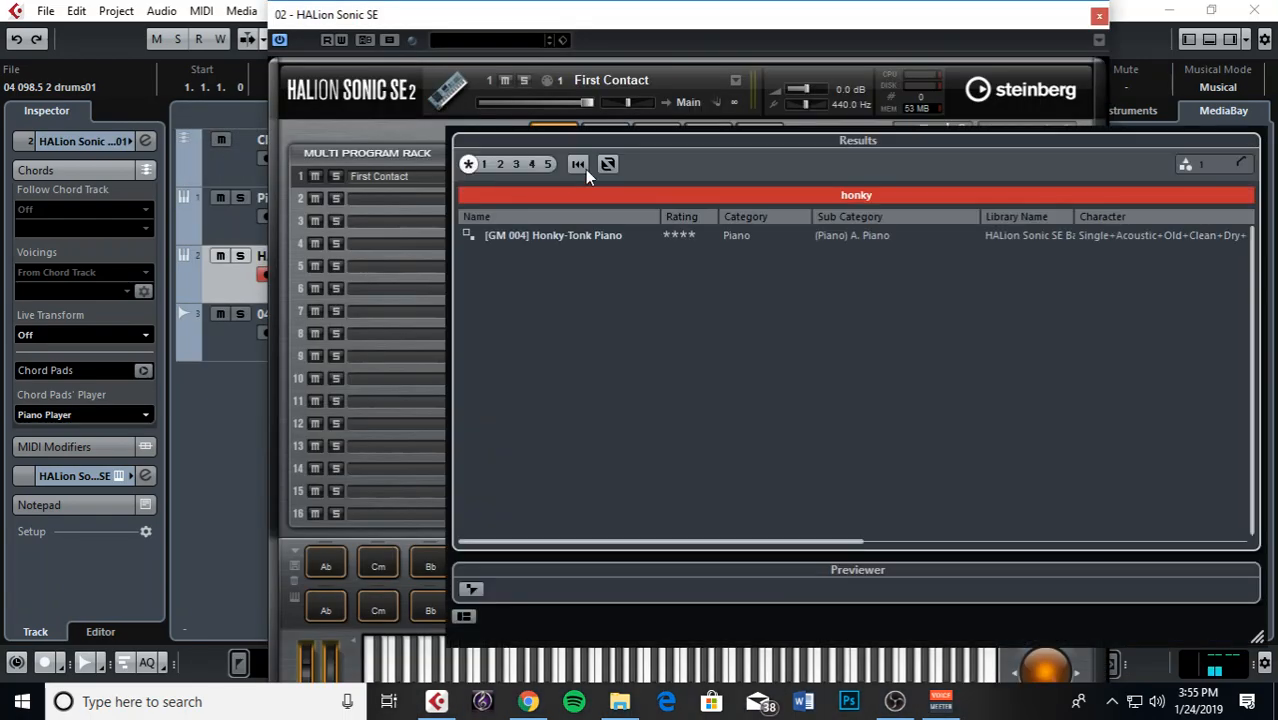
{"action": "left_click", "coordinate": [714, 193]}
{"action": "type", "text": "synth comp"}
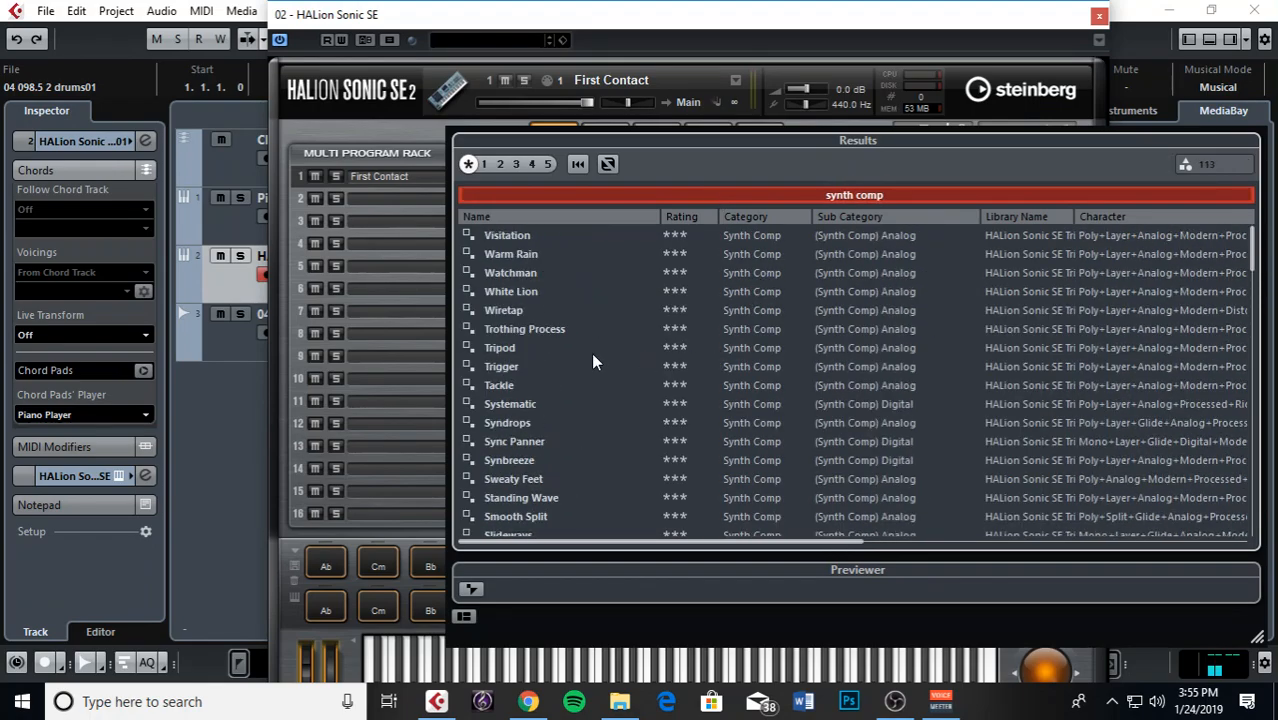
{"action": "double_click", "coordinate": [548, 330]}
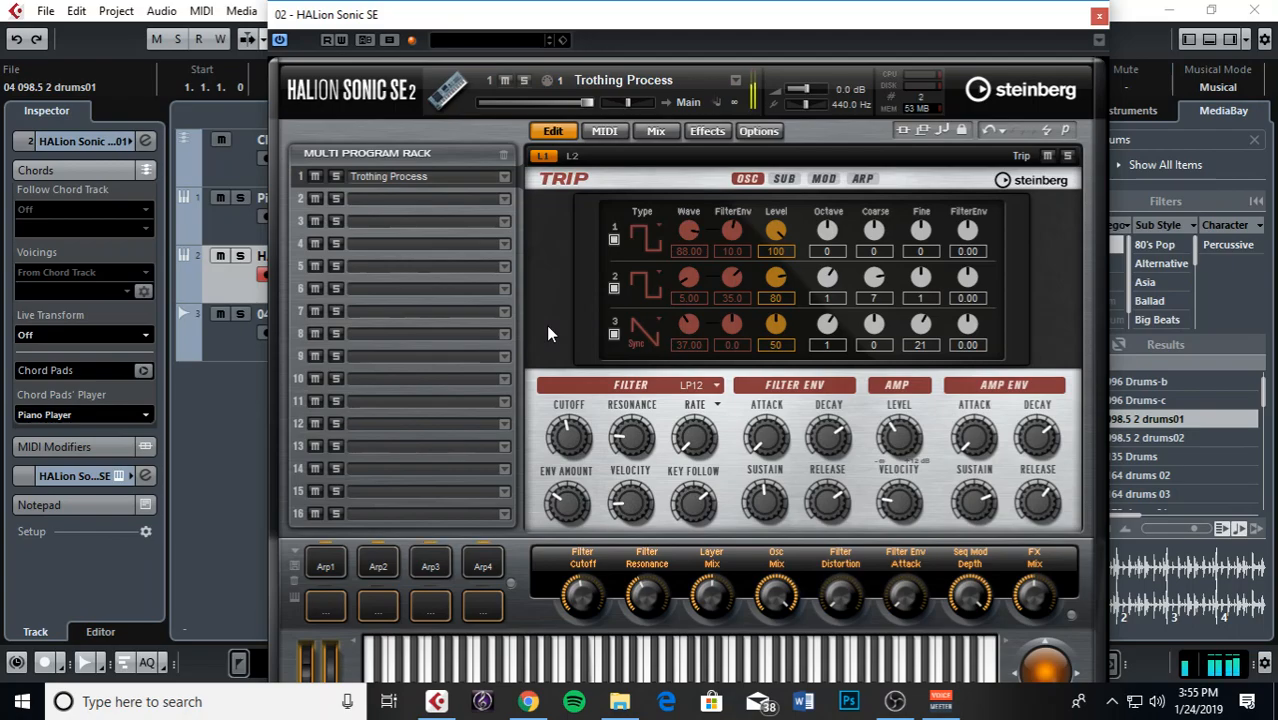
Replace the program in the first slot with Polywalk.
{"action": "left_click", "coordinate": [502, 180]}
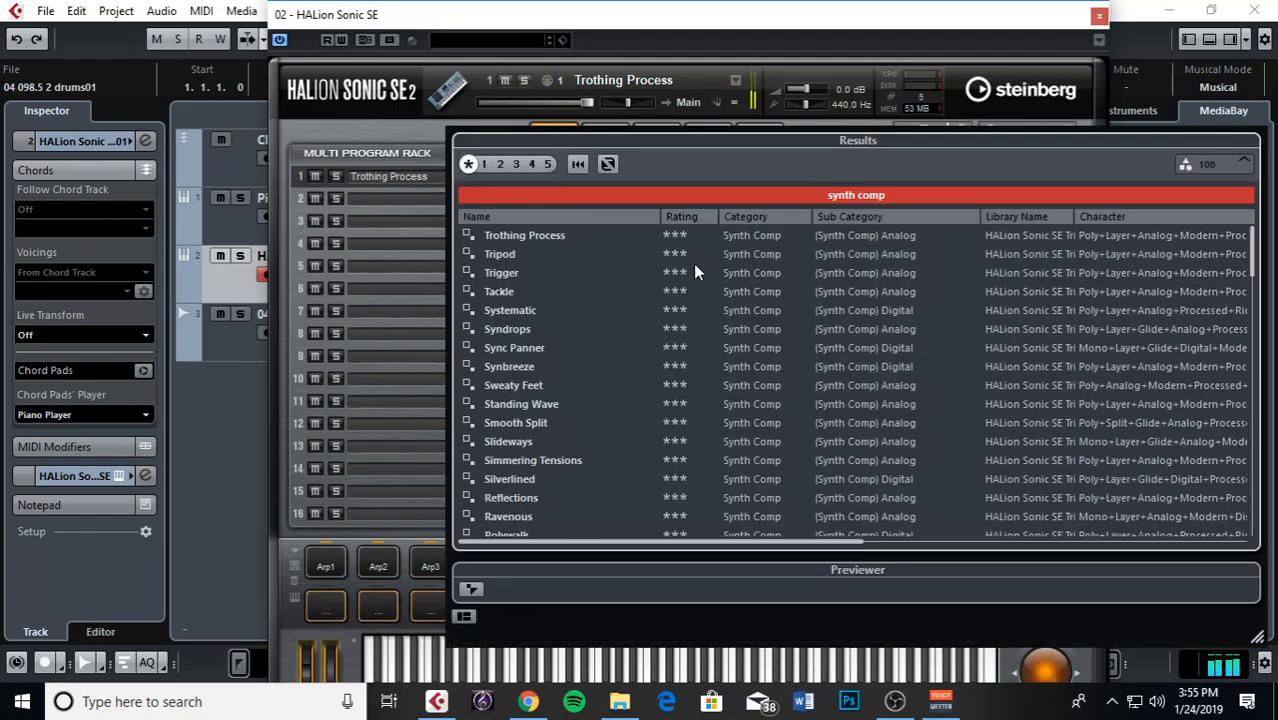
{"action": "scroll", "coordinate": [600, 370], "scroll_direction": "down", "scroll_amount": 5}
{"action": "double_click", "coordinate": [519, 346]}
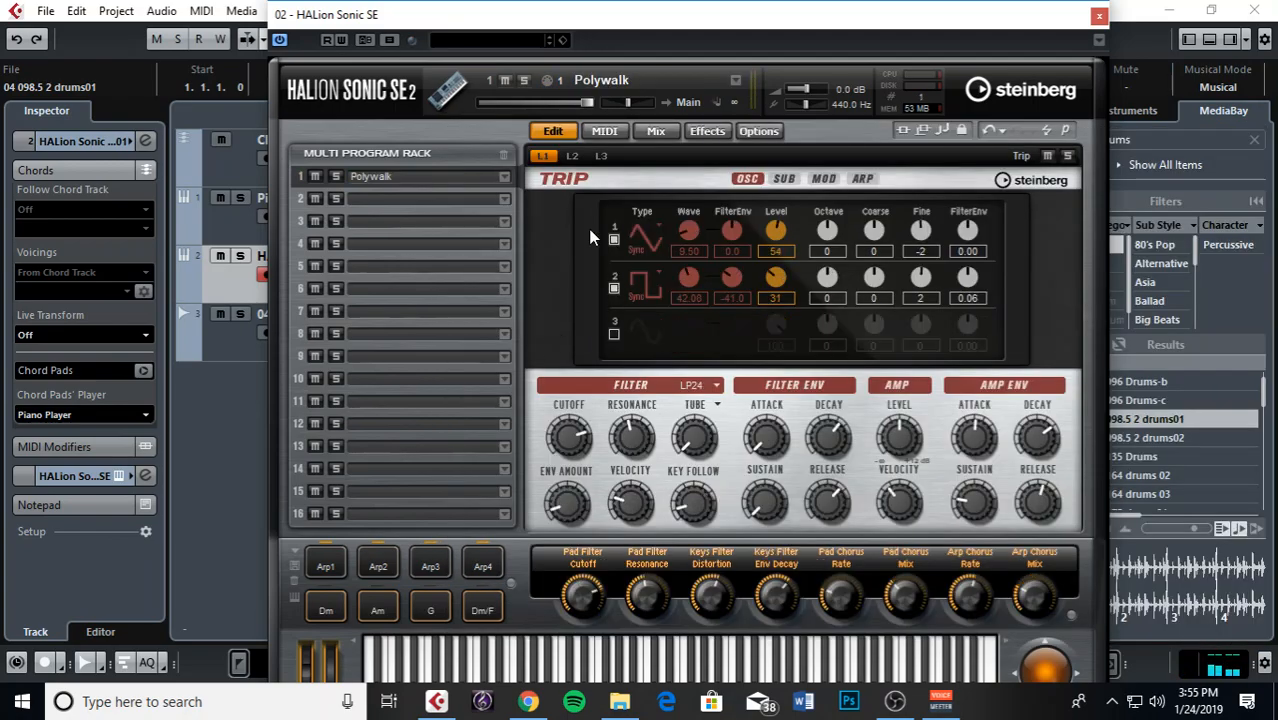
Load the Sync Panner program into the first slot and close the HALion Sonic SE window.
{"action": "left_click", "coordinate": [506, 178]}
{"action": "scroll", "coordinate": [732, 313], "scroll_direction": "up", "scroll_amount": 2}
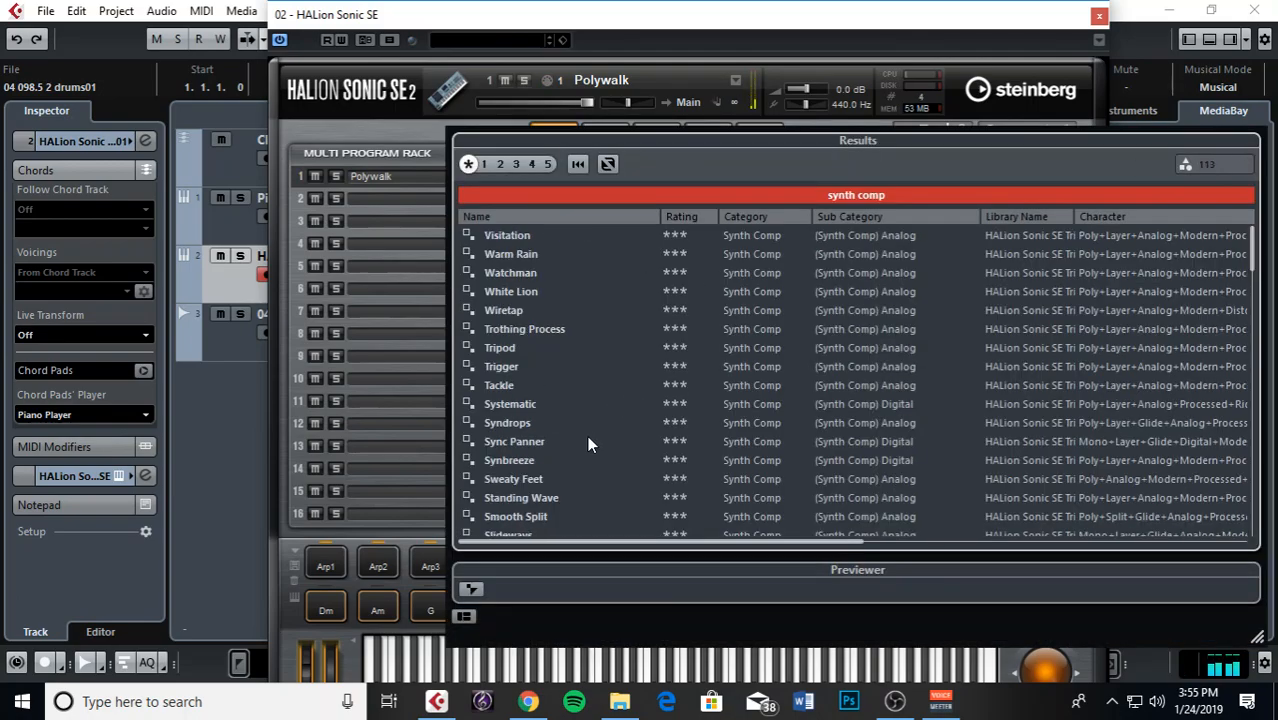
{"action": "double_click", "coordinate": [587, 438]}
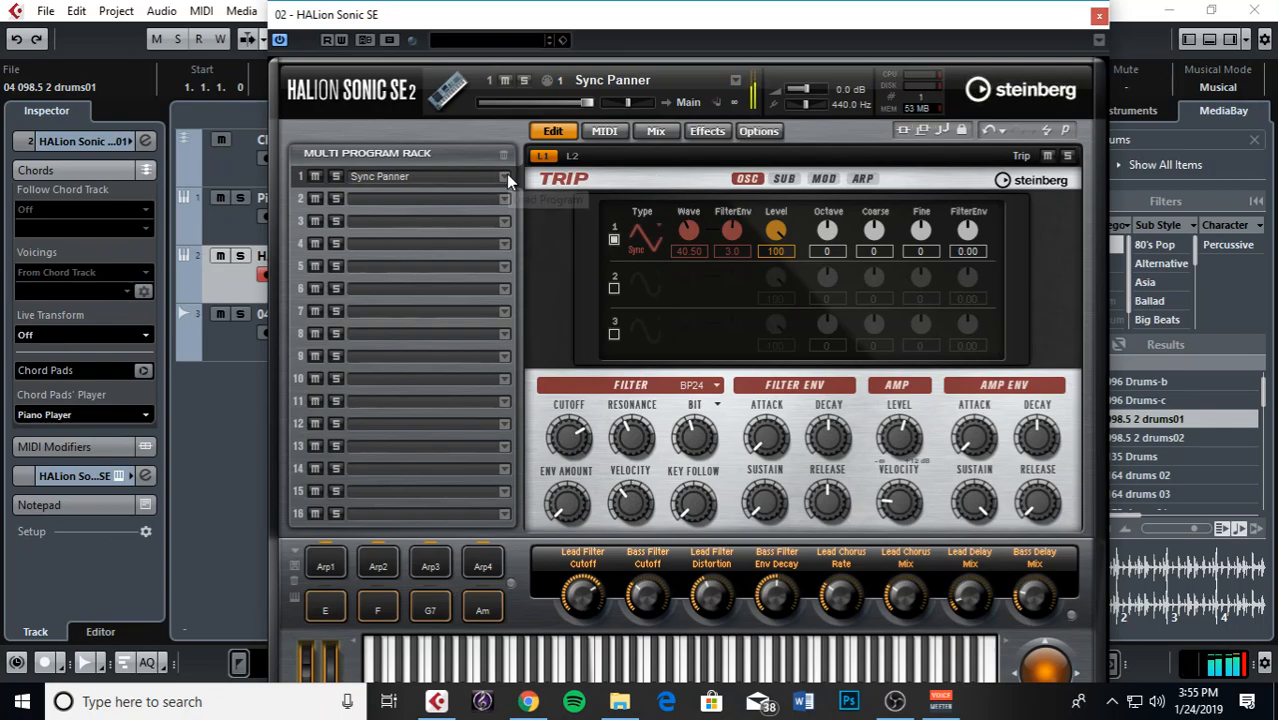
{"action": "left_click", "coordinate": [1097, 18]}
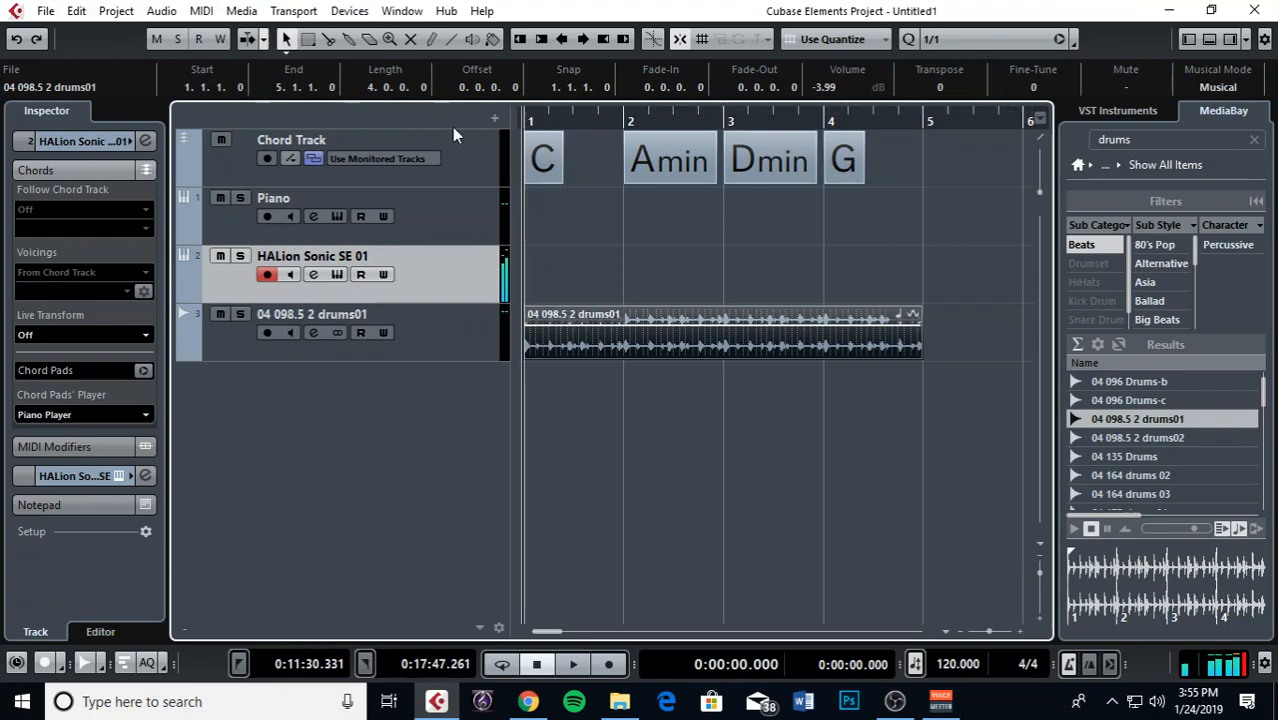
Copy the chord track's four chords as MIDI parts to the HALion Sonic SE 01 track and audition it soloed.
{"action": "left_click_drag", "start_coordinate": [944, 149], "coordinate": [543, 263]}
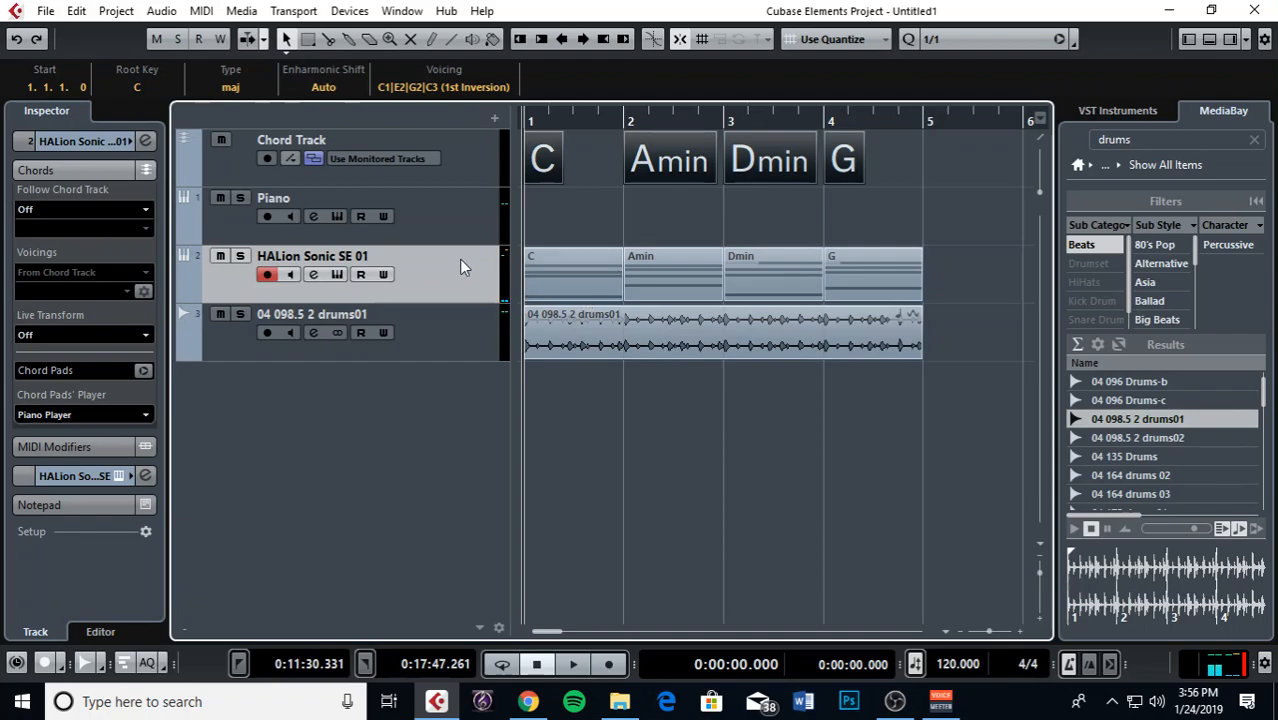
{"action": "left_click", "coordinate": [241, 257]}
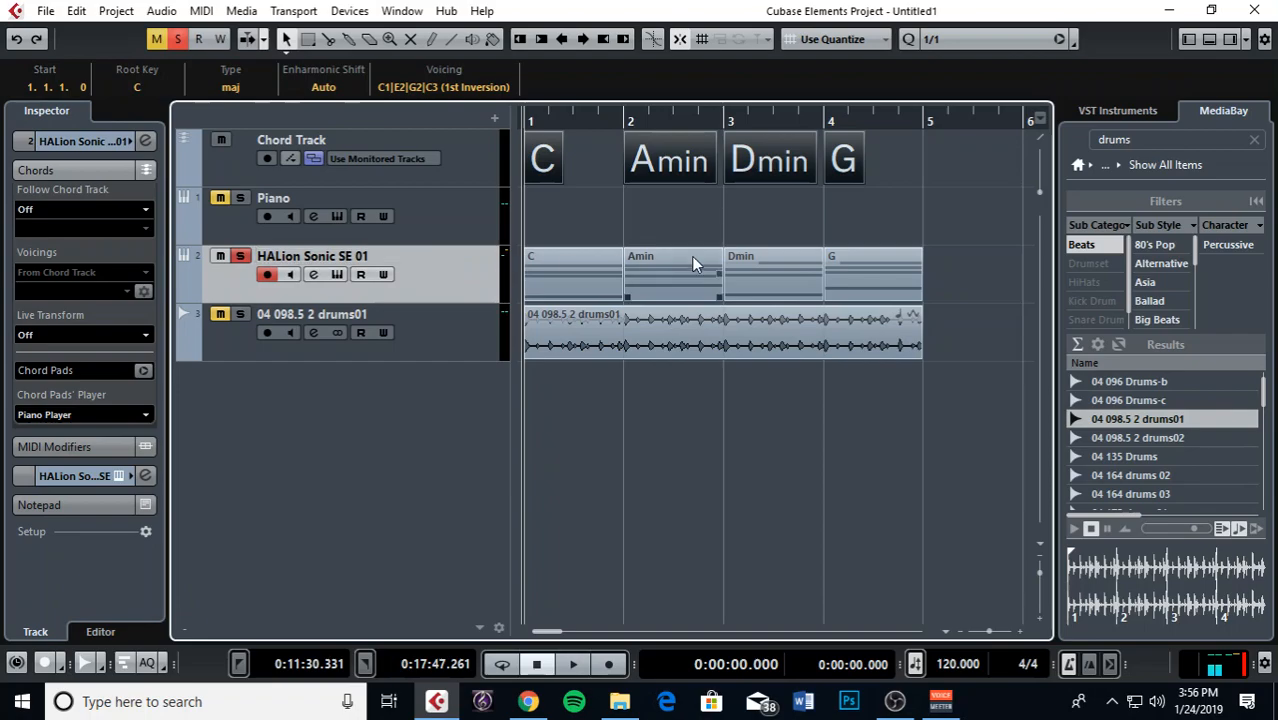
{"action": "key", "text": "space"}
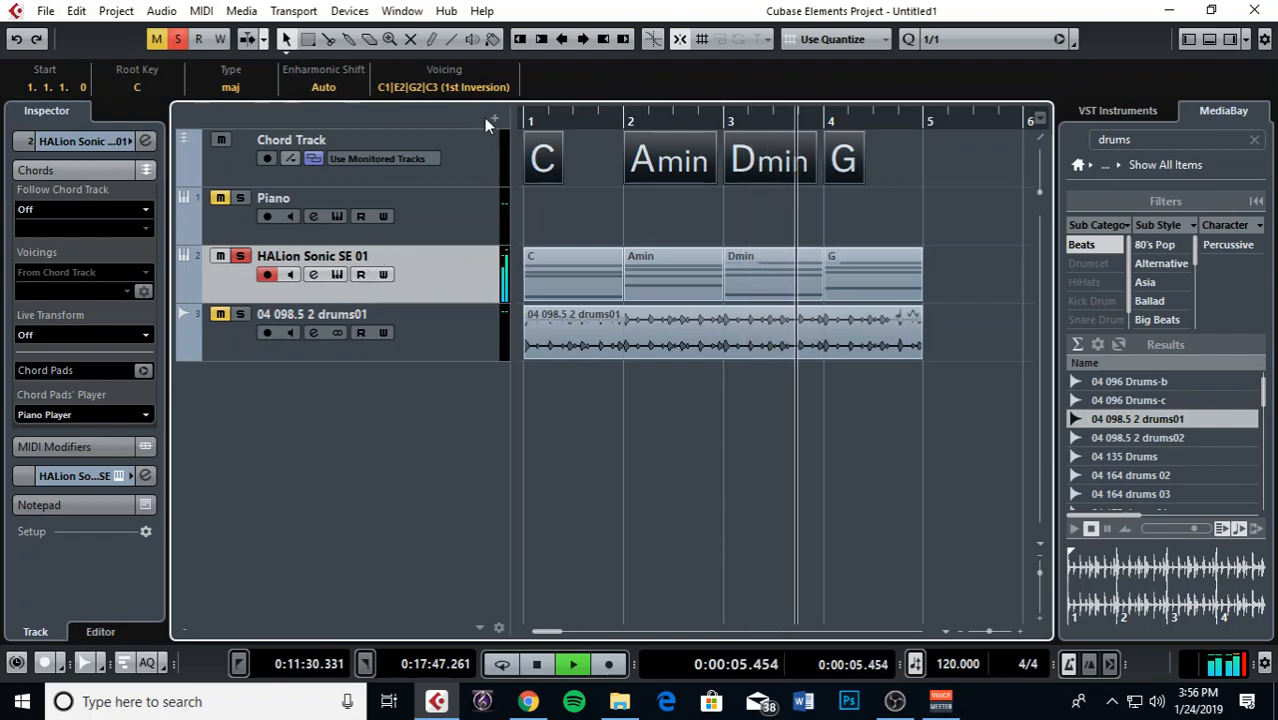
{"action": "key", "text": "space"}
Set the cycle range from bar 1 to bar 5, enable cycling and start playback.
{"action": "left_click_drag", "start_coordinate": [524, 103], "coordinate": [703, 107]}
{"action": "left_click", "coordinate": [762, 123]}
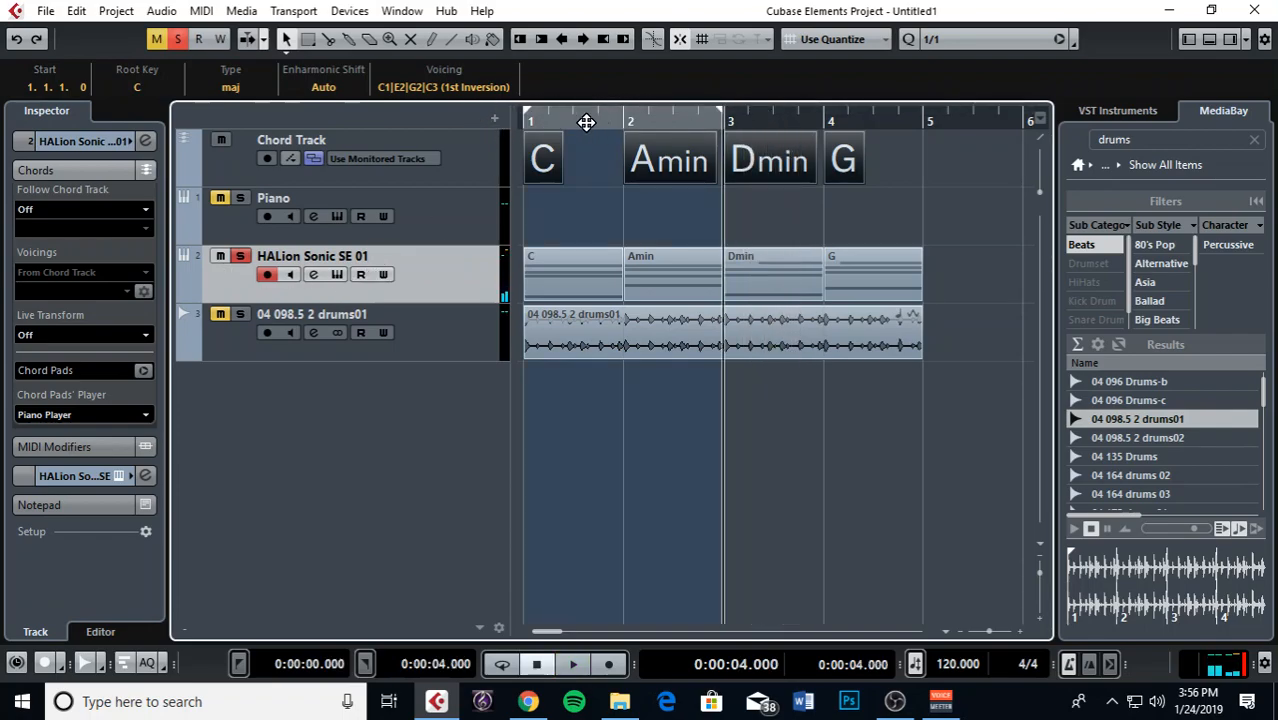
{"action": "left_click_drag", "start_coordinate": [826, 106], "coordinate": [910, 97]}
{"action": "left_click_drag", "start_coordinate": [828, 114], "coordinate": [528, 118]}
{"action": "left_click_drag", "start_coordinate": [773, 118], "coordinate": [801, 119]}
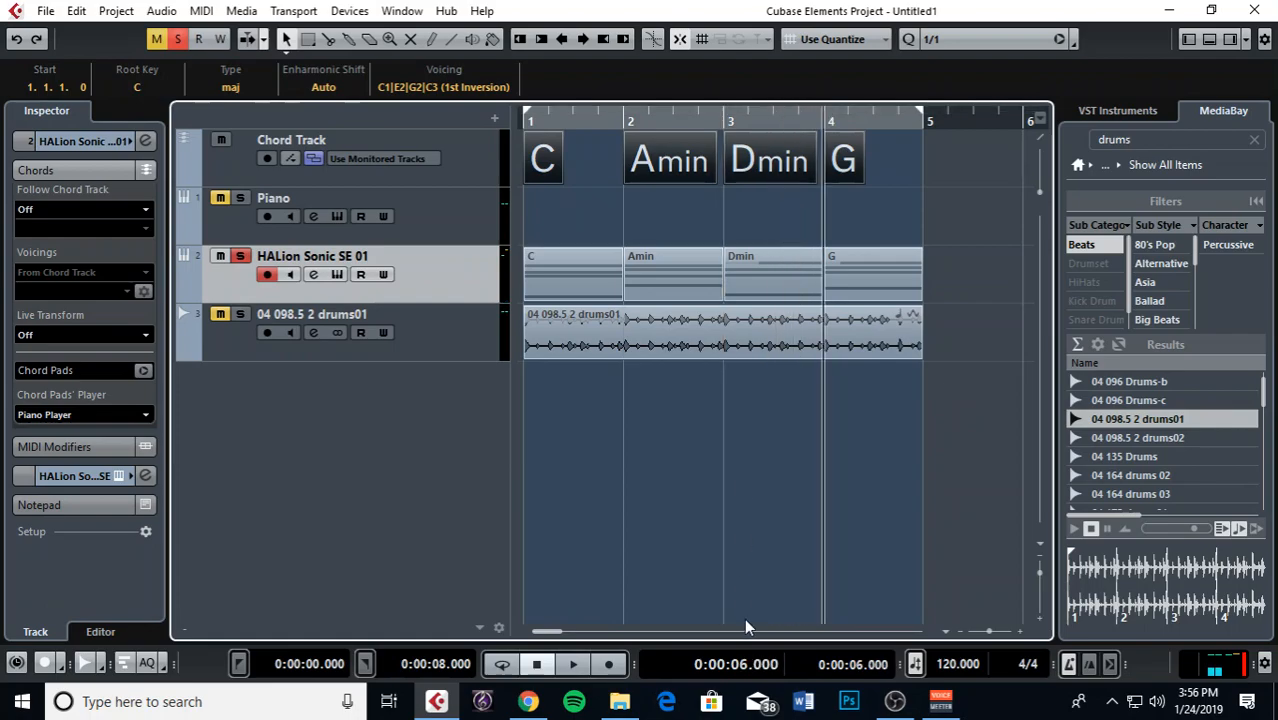
{"action": "left_click", "coordinate": [502, 664]}
{"action": "key", "text": "space"}
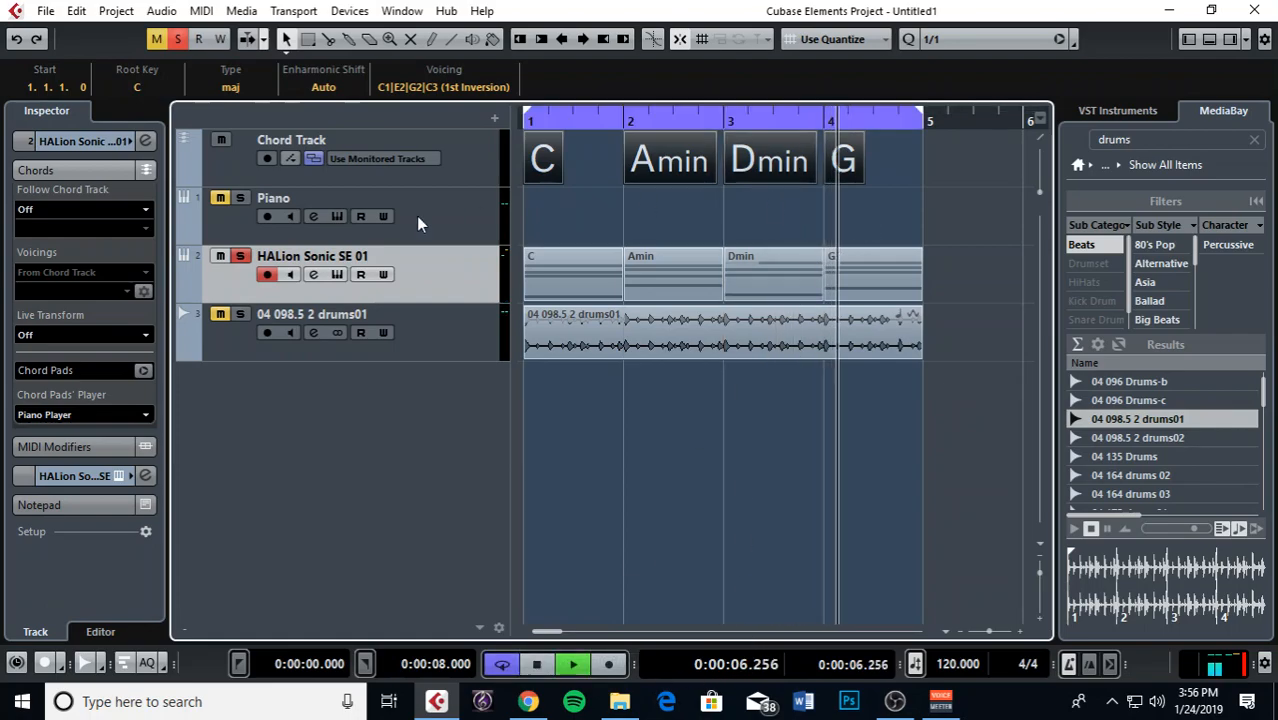
Try Synbreeze in the first slot of the HALion Sonic SE 01 track's instrument, and replace it with the Watchman program.
{"action": "left_click", "coordinate": [337, 274]}
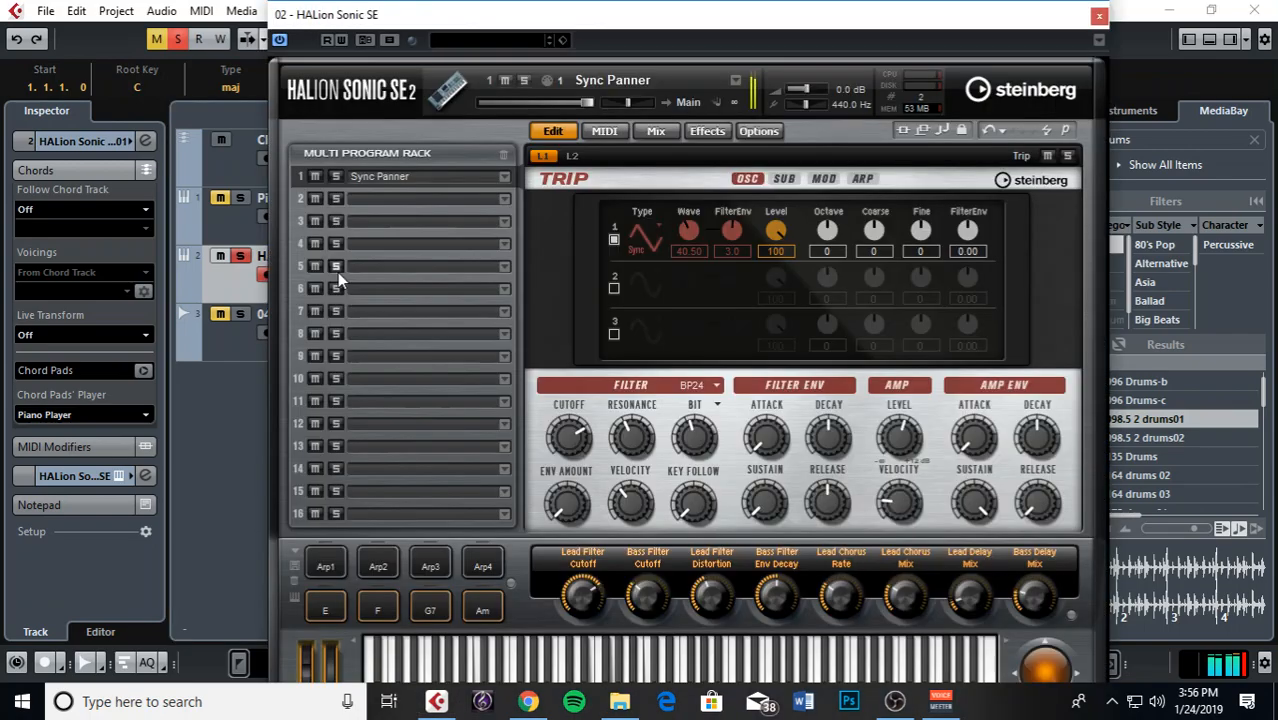
{"action": "left_click", "coordinate": [505, 178]}
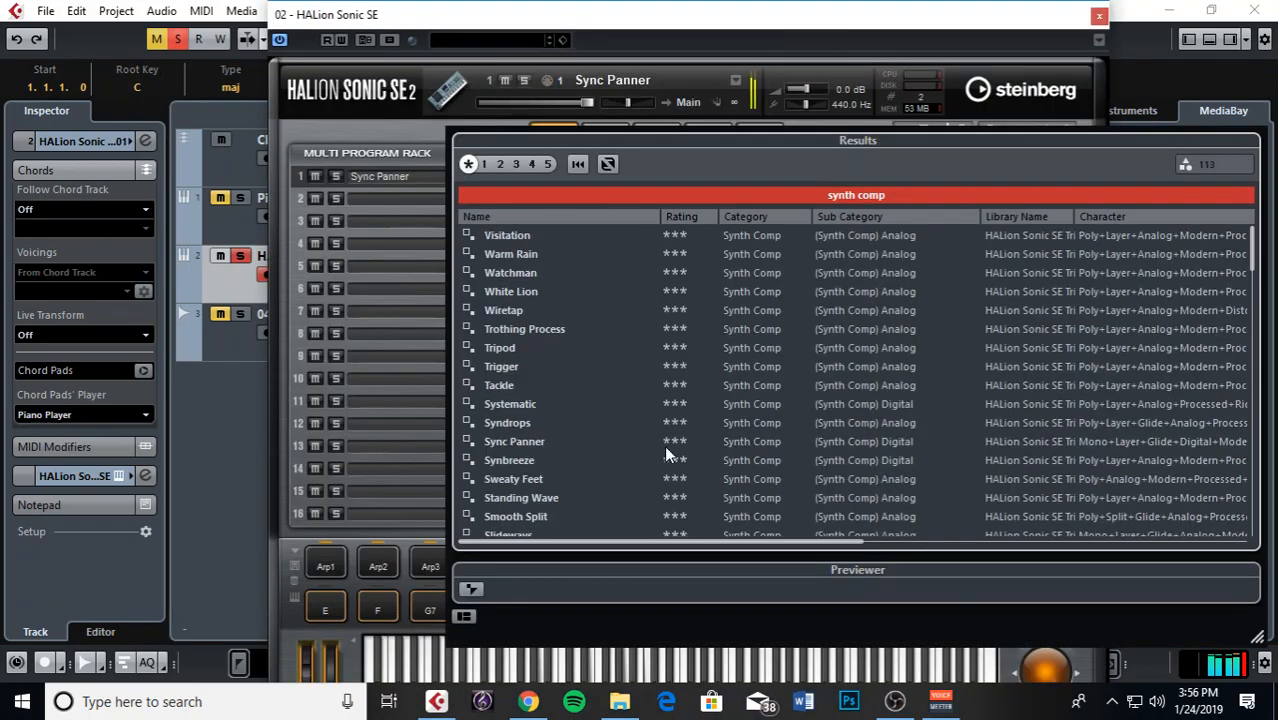
{"action": "double_click", "coordinate": [506, 459]}
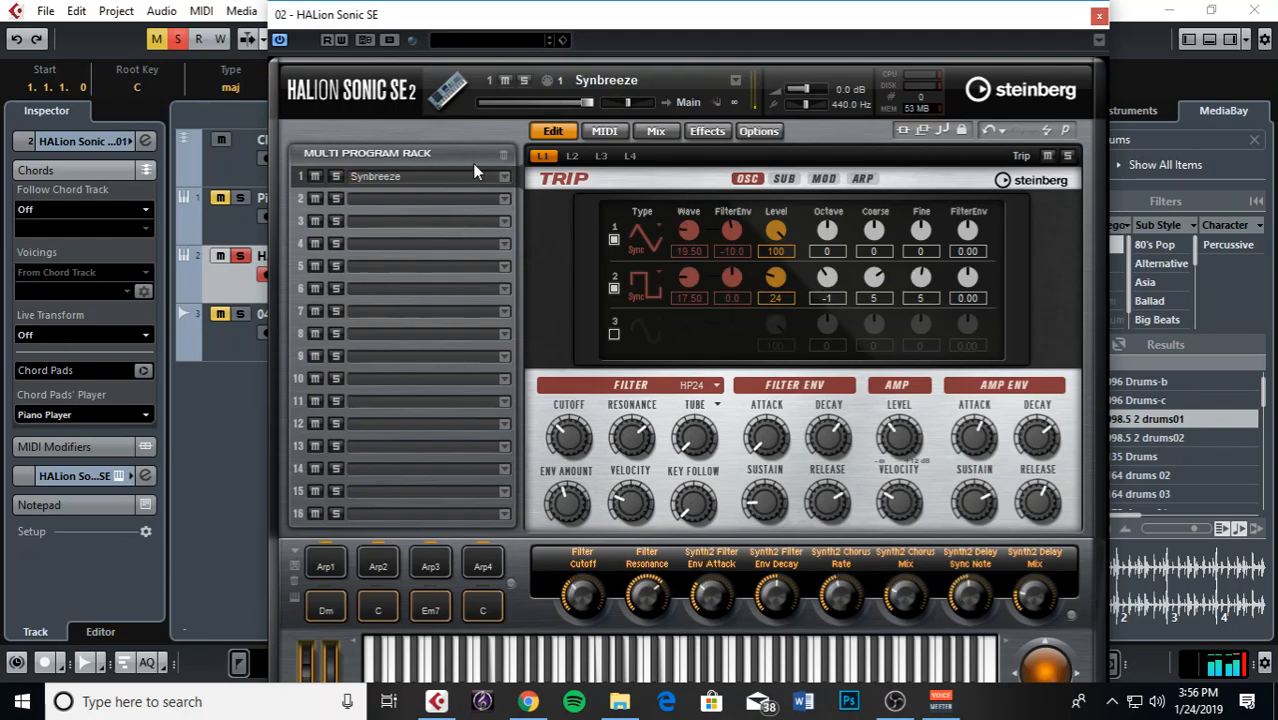
{"action": "left_click", "coordinate": [505, 176]}
{"action": "double_click", "coordinate": [540, 272]}
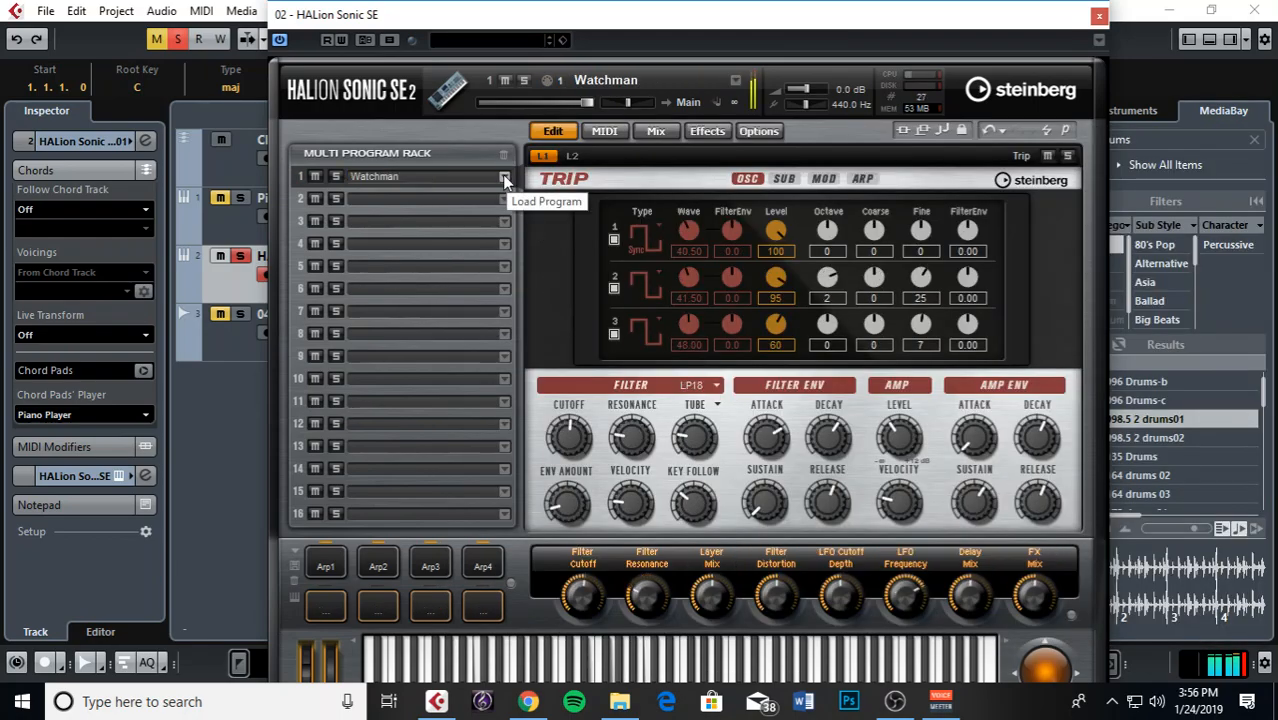
{"action": "left_click", "coordinate": [1098, 17]}
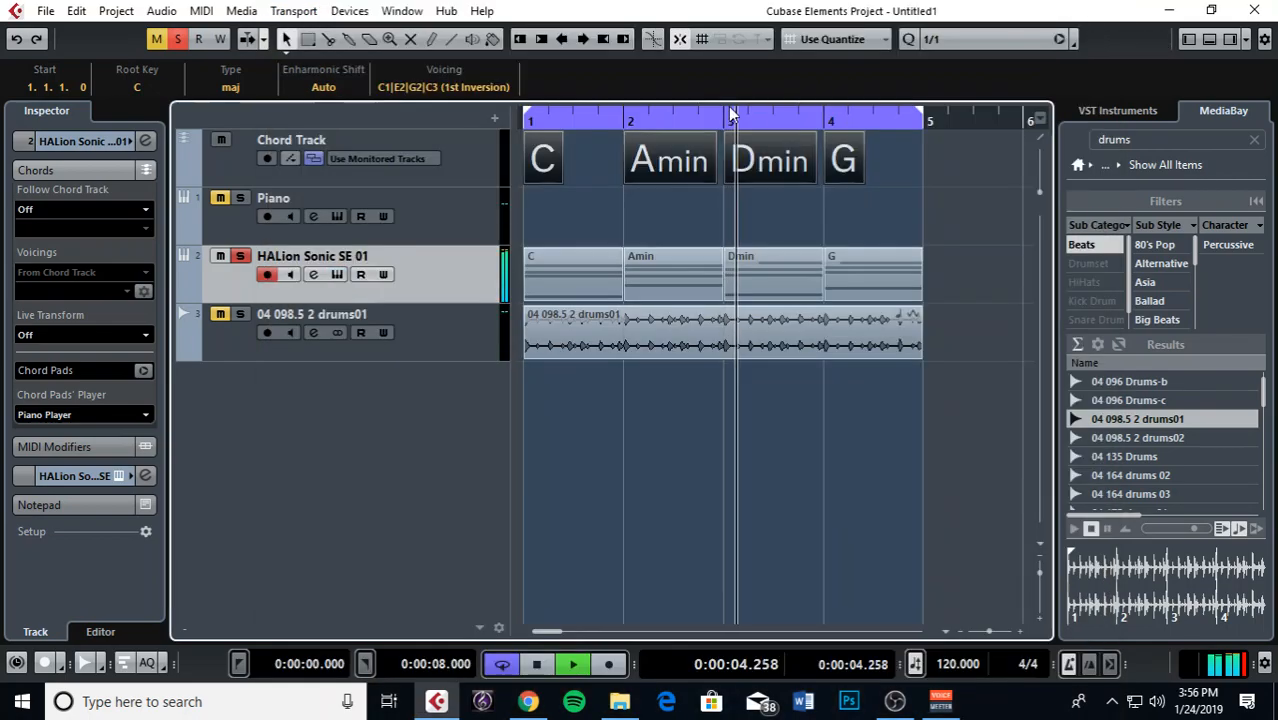
Clear the solo state and lower the HALion Sonic SE 01 track's volume to about -12.5 dB.
{"action": "left_click", "coordinate": [176, 38]}
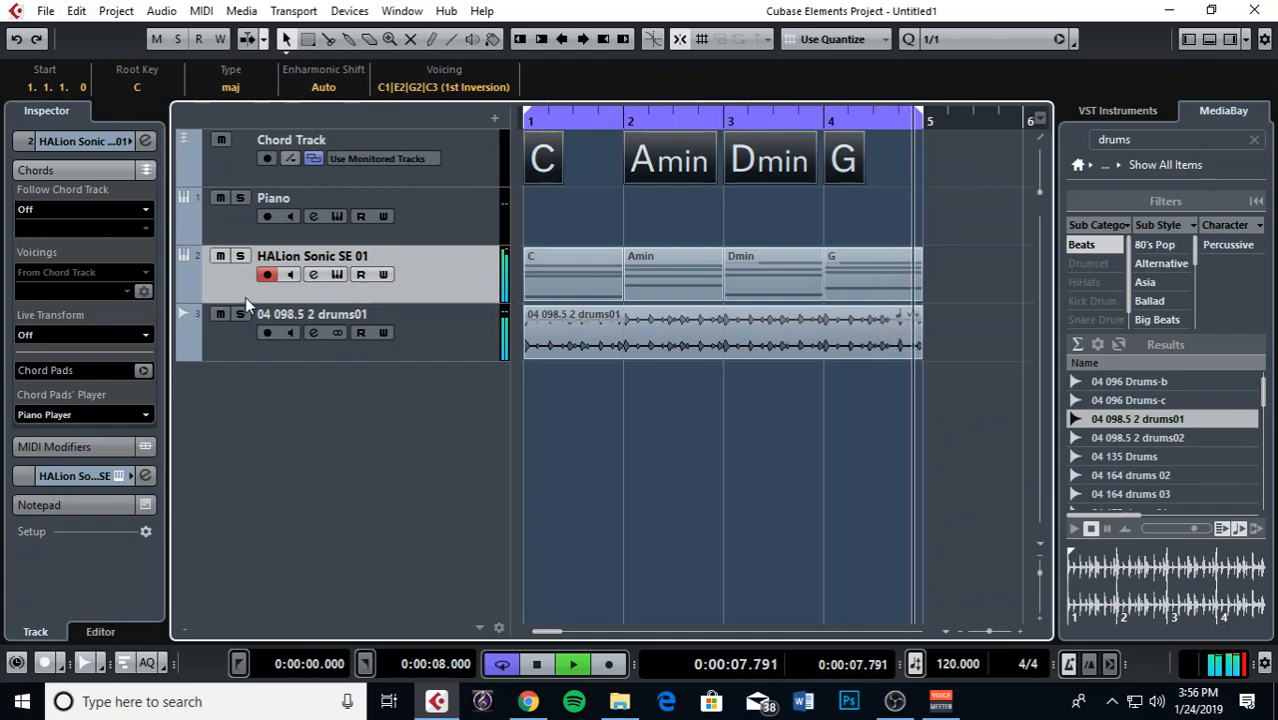
{"action": "left_click", "coordinate": [70, 142]}
{"action": "left_click", "coordinate": [70, 142]}
{"action": "left_click", "coordinate": [419, 274]}
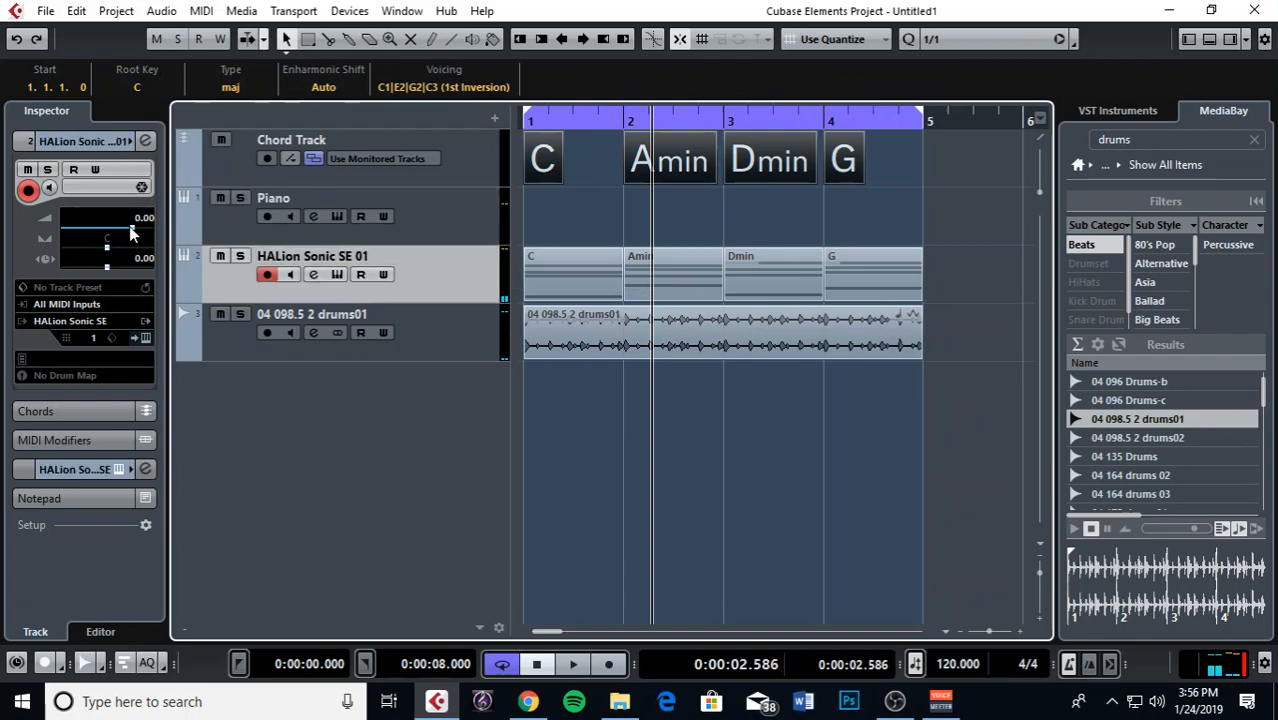
{"action": "left_click", "coordinate": [93, 143]}
{"action": "left_click", "coordinate": [77, 139]}
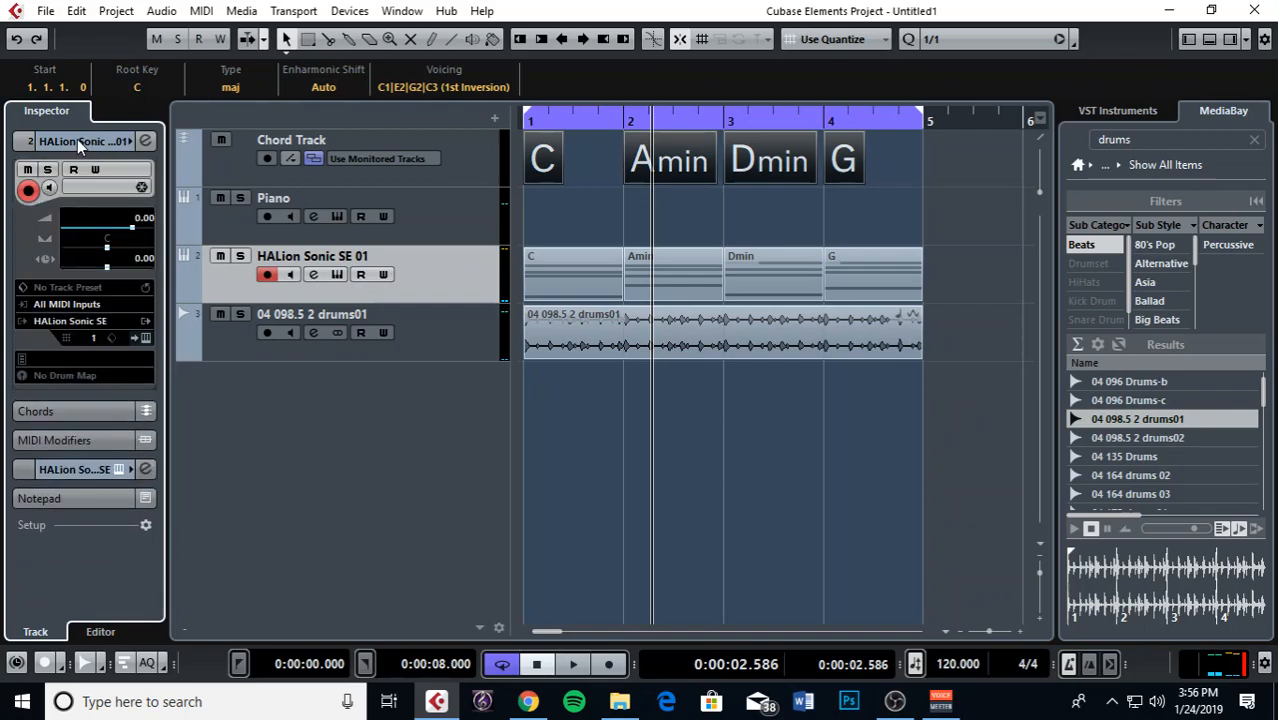
{"action": "double_click", "coordinate": [77, 139]}
{"action": "left_click_drag", "start_coordinate": [130, 232], "coordinate": [95, 230]}
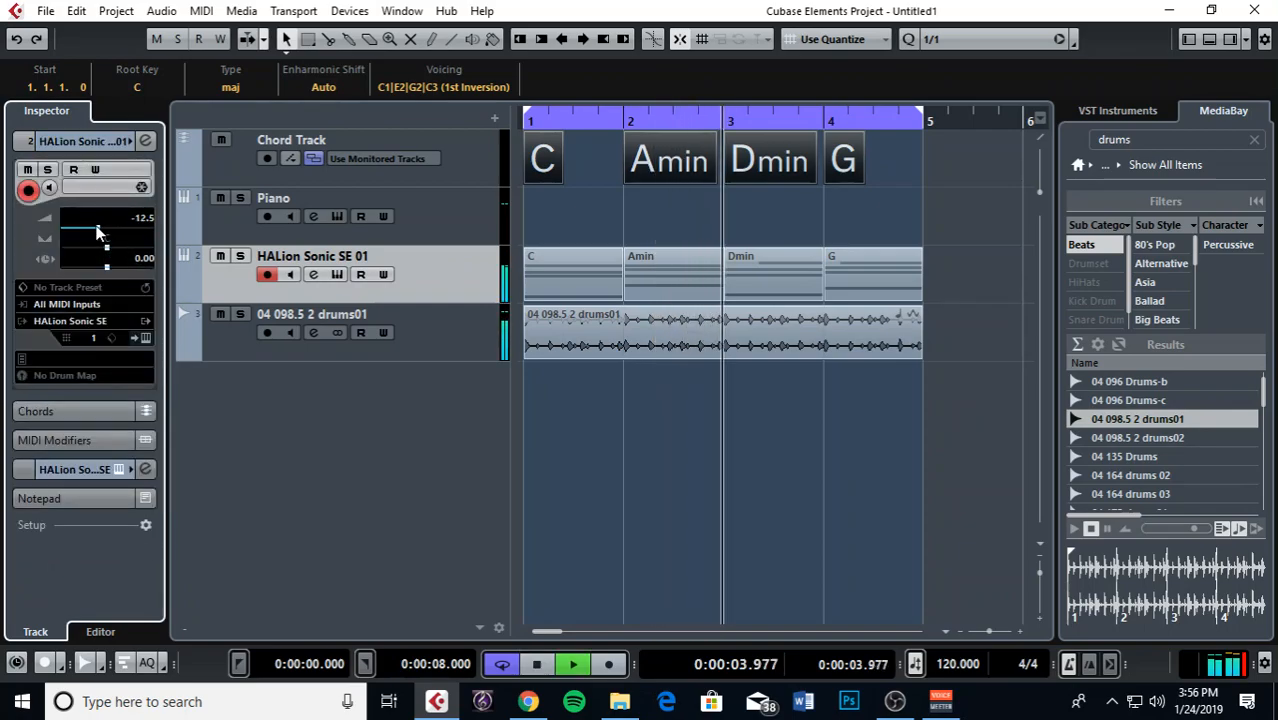
Mute the chord track and copy its four chords to the Piano track as MIDI parts.
{"action": "left_click", "coordinate": [450, 212]}
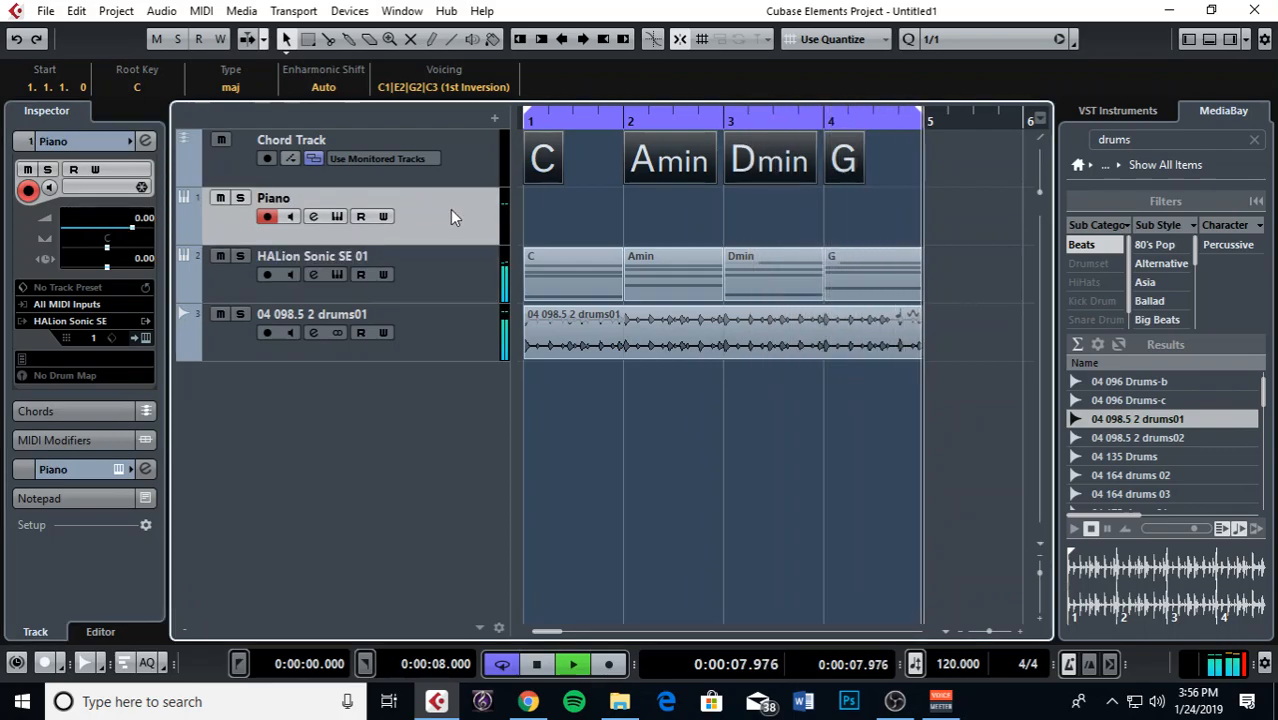
{"action": "left_click", "coordinate": [469, 152]}
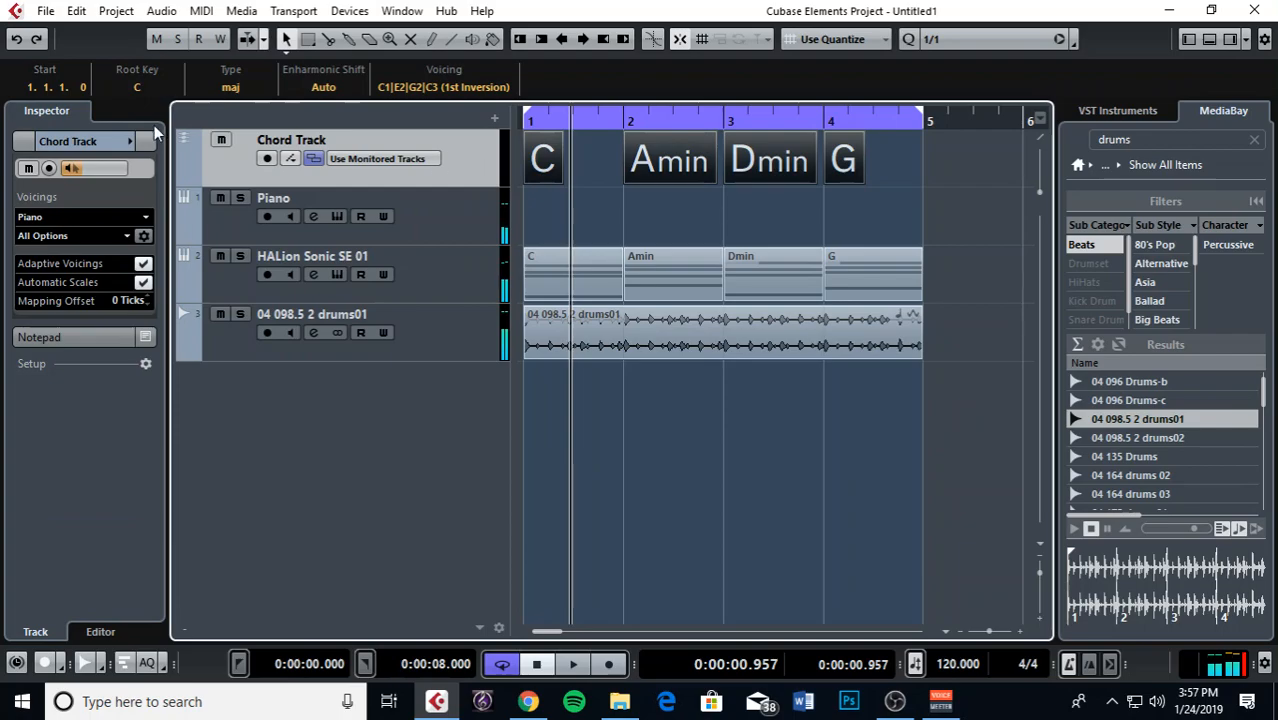
{"action": "left_click_drag", "start_coordinate": [959, 131], "coordinate": [544, 215]}
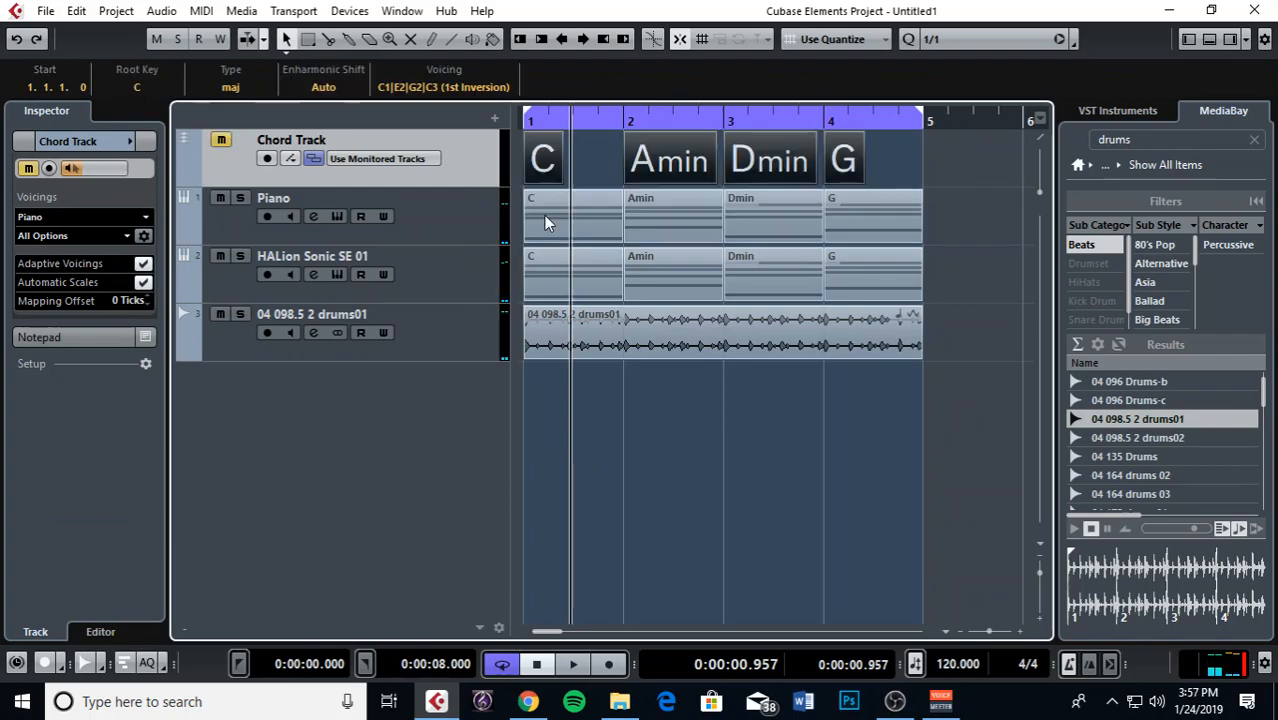
Glue the four chord parts on the Piano track into a single four-bar part.
{"action": "left_click", "coordinate": [555, 120]}
{"action": "left_click_drag", "start_coordinate": [927, 207], "coordinate": [529, 238]}
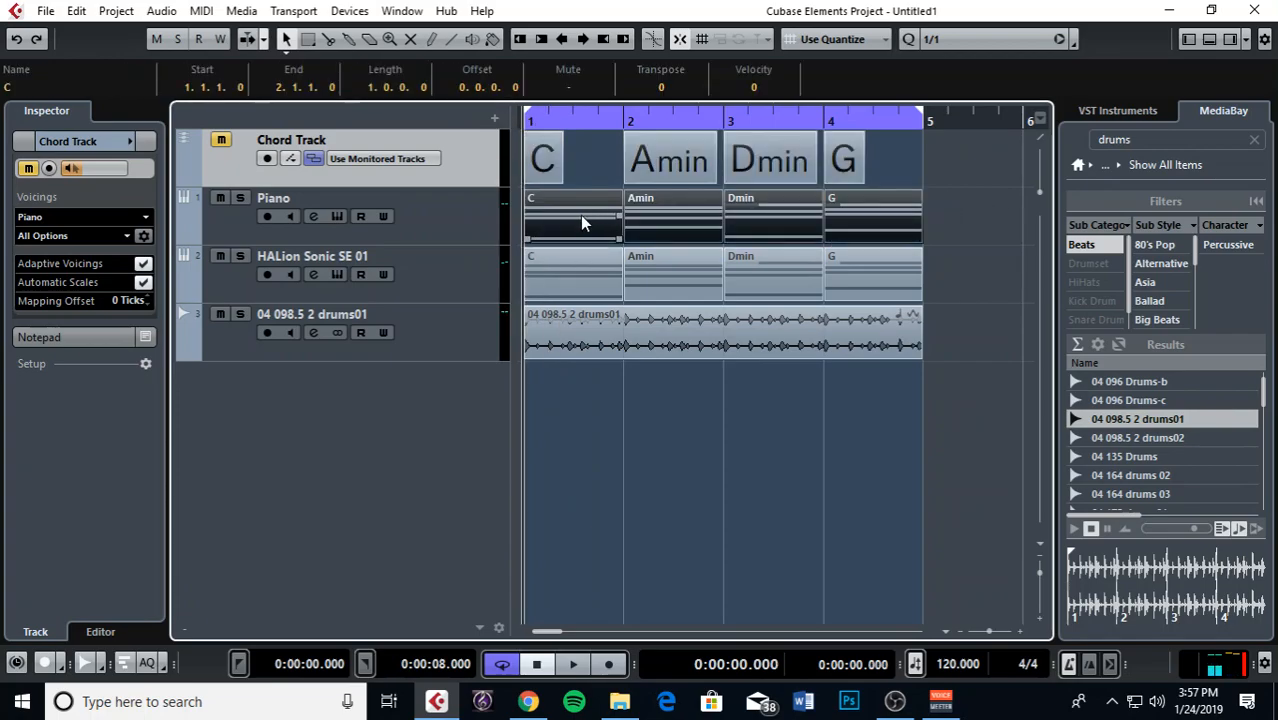
{"action": "right_click", "coordinate": [569, 208]}
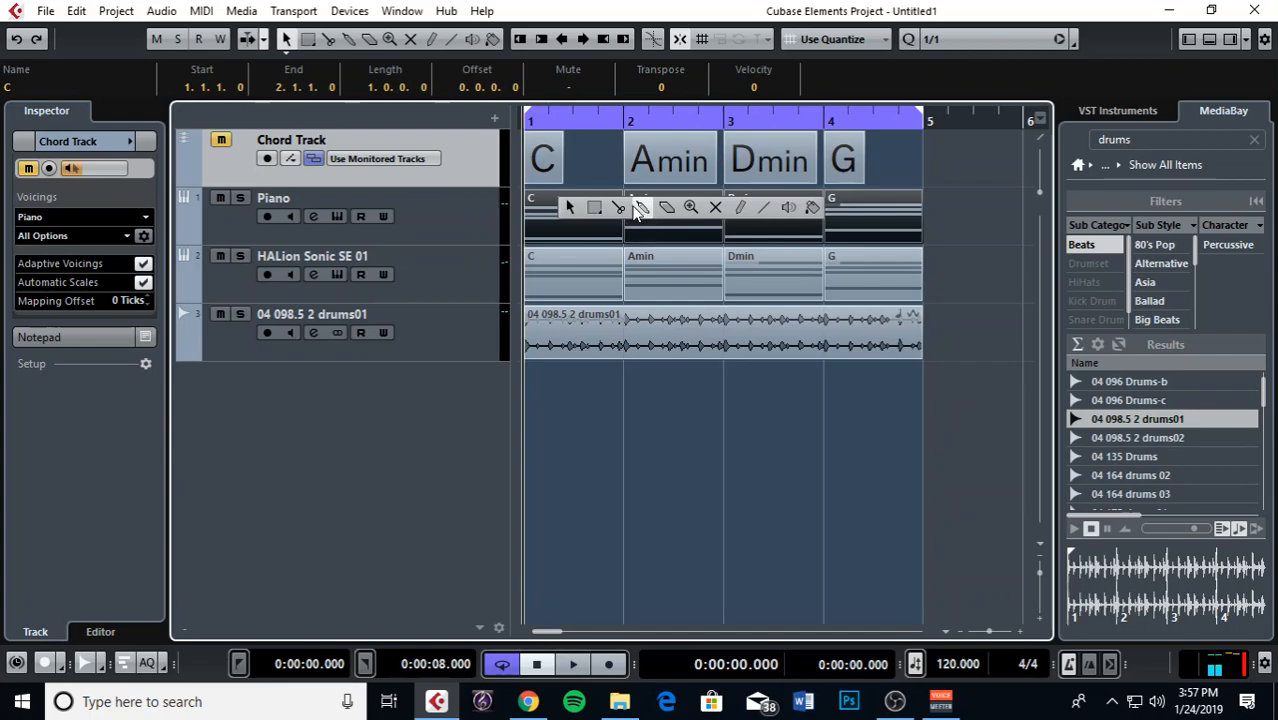
{"action": "left_click", "coordinate": [644, 207]}
{"action": "left_click", "coordinate": [649, 205]}
{"action": "right_click", "coordinate": [648, 205]}
{"action": "left_click", "coordinate": [648, 205]}
{"action": "double_click", "coordinate": [636, 198]}
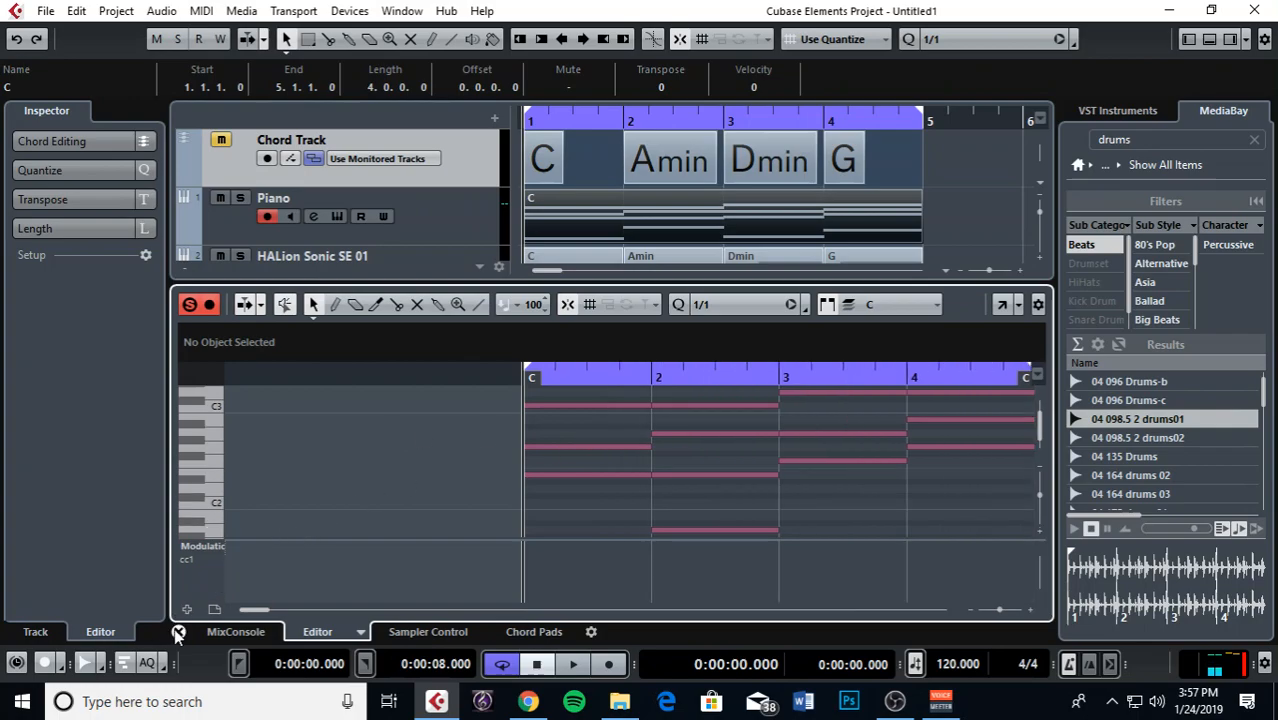
{"action": "left_click", "coordinate": [177, 632]}
Glue the four parts on the HALion Sonic SE 01 track into a single four-bar part and play the loop.
{"action": "double_click", "coordinate": [590, 272]}
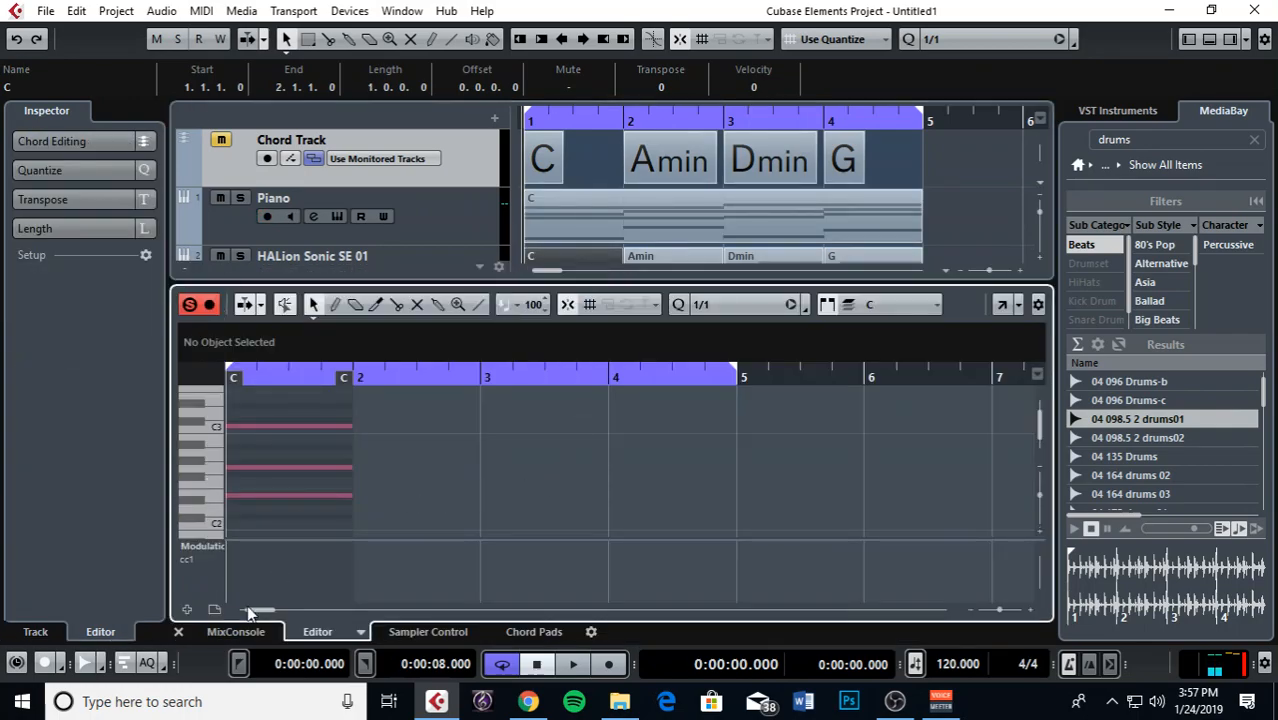
{"action": "left_click", "coordinate": [178, 631]}
{"action": "left_click_drag", "start_coordinate": [964, 260], "coordinate": [593, 288]}
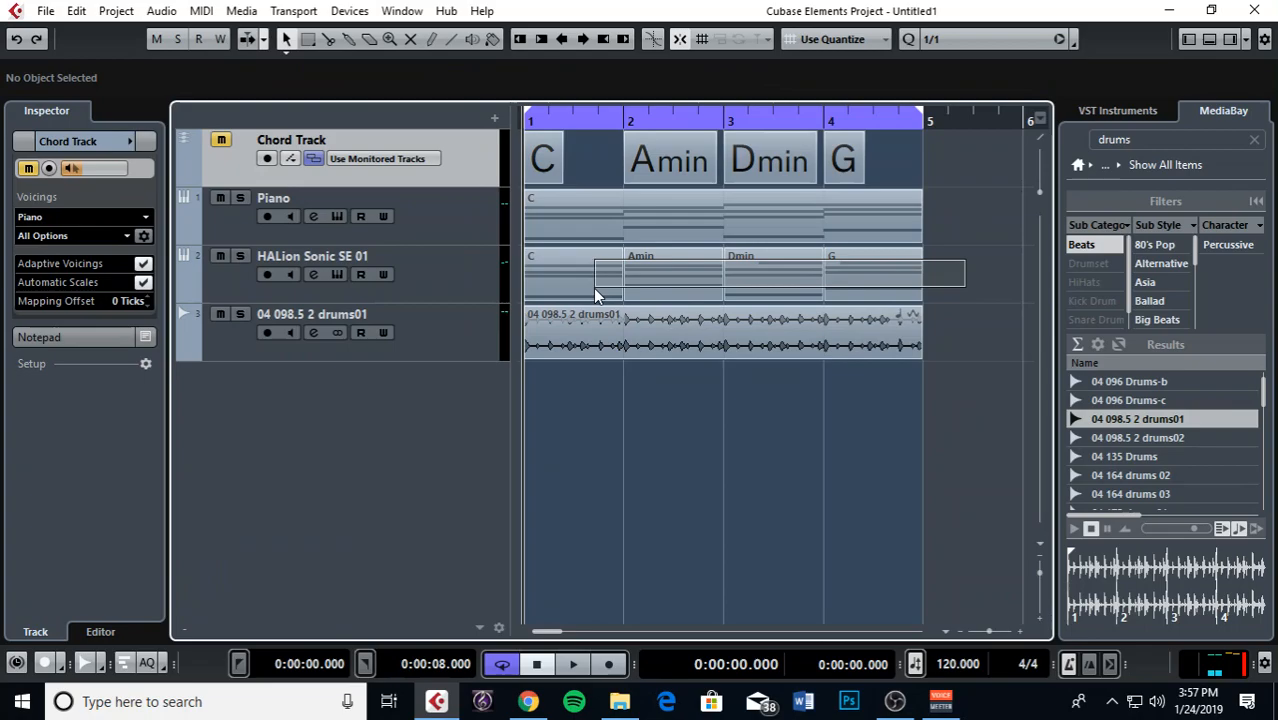
{"action": "right_click", "coordinate": [593, 288]}
{"action": "left_click", "coordinate": [657, 287]}
{"action": "left_click", "coordinate": [668, 287]}
{"action": "key", "text": "1"}
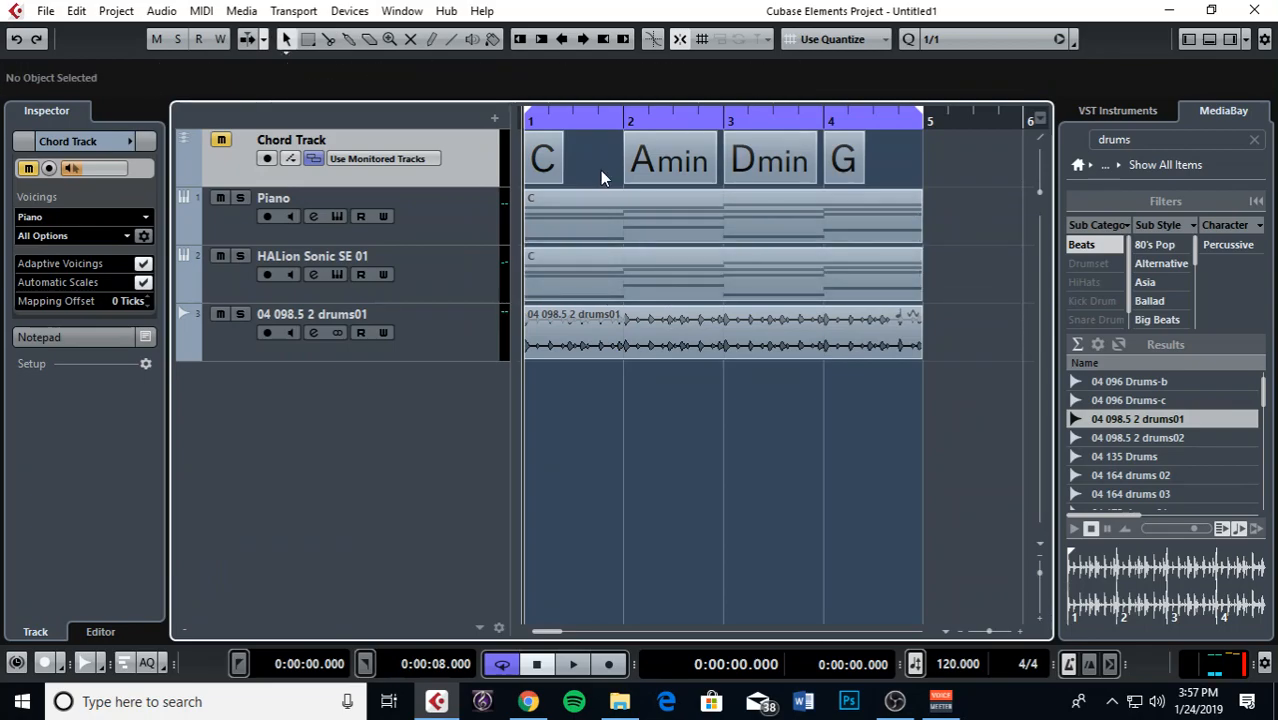
{"action": "key", "text": "space"}
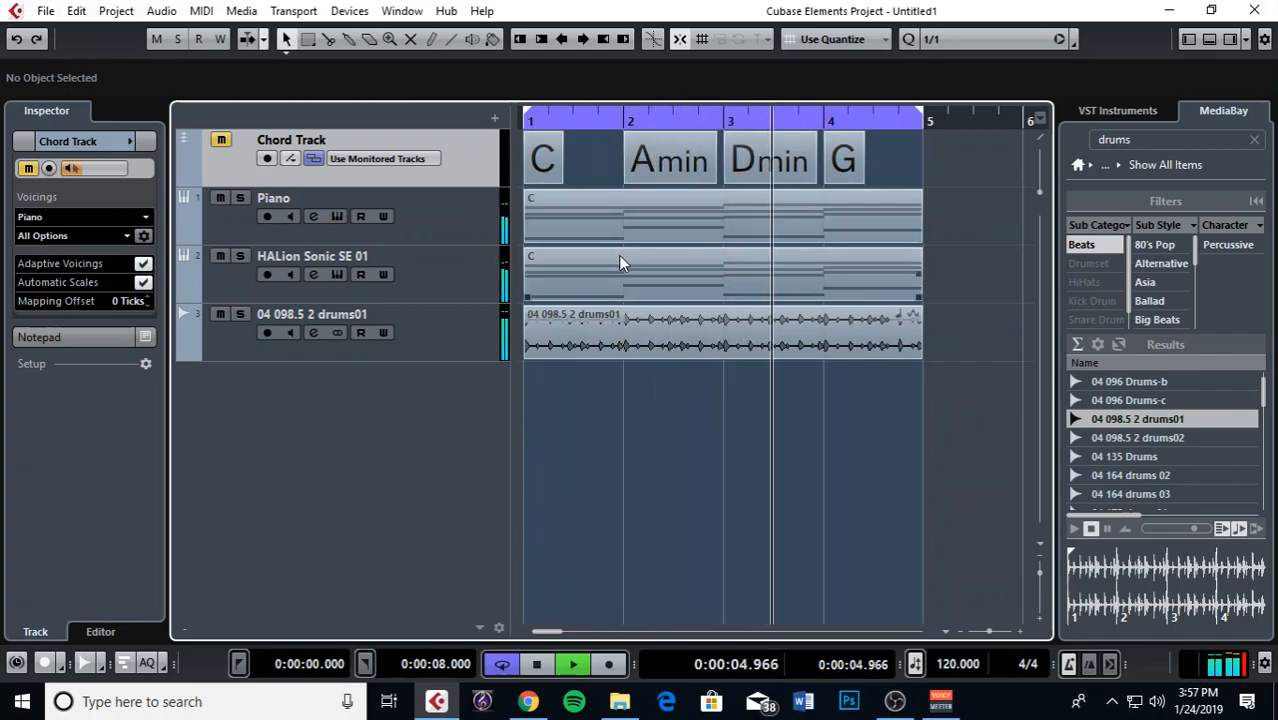
Duplicate the piano, HALion Sonic SE 01 and drum parts together twice, extending the arrangement to bar 13.
{"action": "key", "text": "g"}
{"action": "key", "text": "g"}
{"action": "key", "text": "g"}
{"action": "key", "text": "g"}
{"action": "key", "text": "h"}
{"action": "key", "text": "h"}
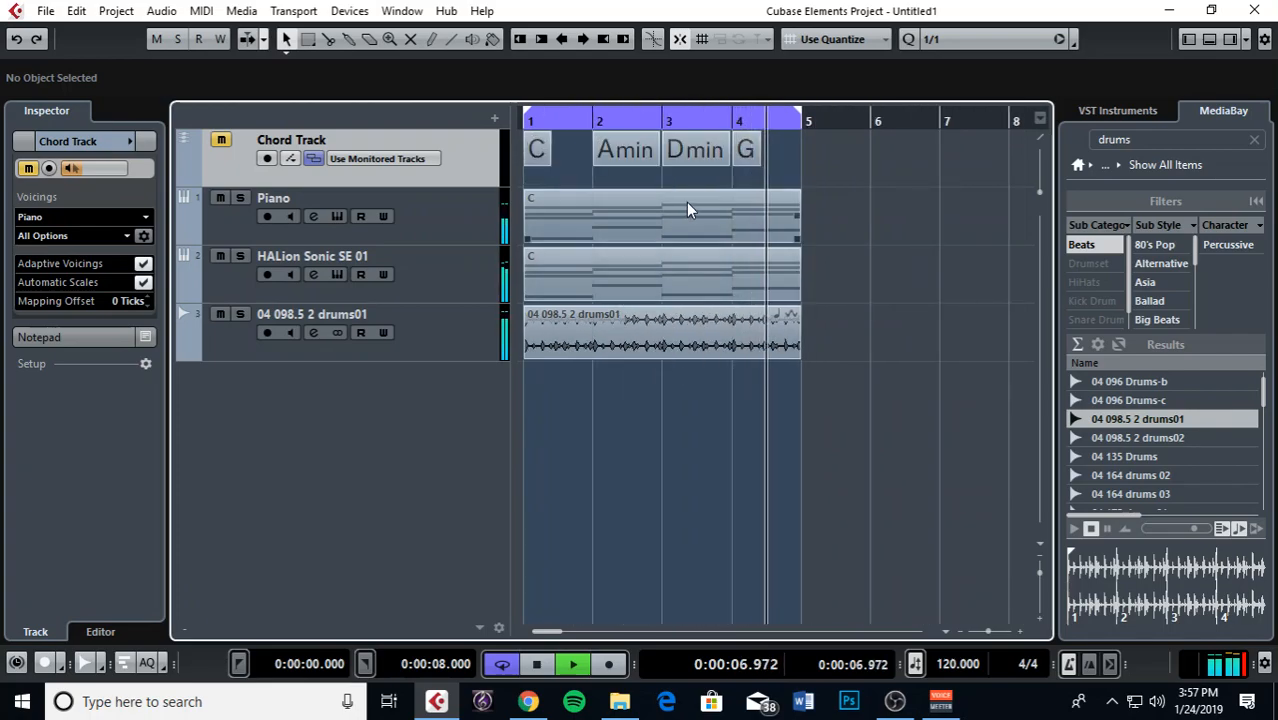
{"action": "left_click_drag", "start_coordinate": [594, 119], "coordinate": [491, 128]}
{"action": "key", "text": "g"}
{"action": "key", "text": "g"}
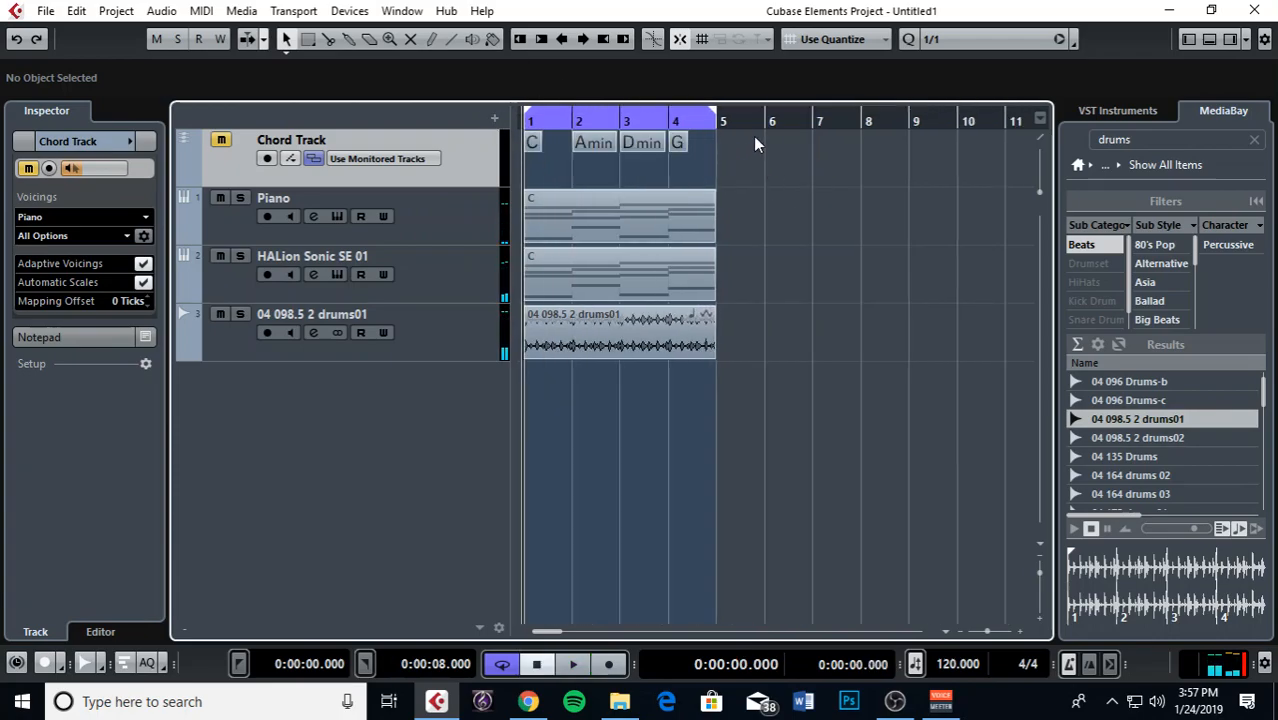
{"action": "left_click_drag", "start_coordinate": [786, 177], "coordinate": [541, 368]}
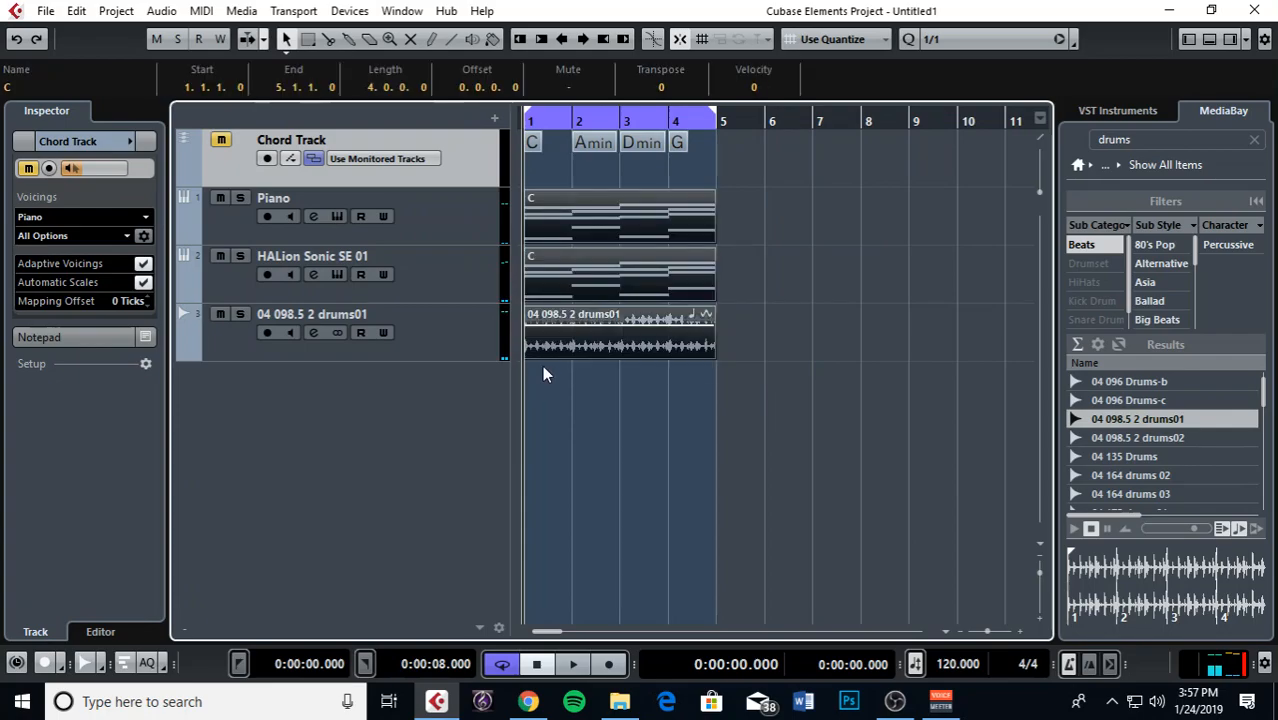
{"action": "key", "text": "ctrl+d"}
{"action": "key", "text": "ctrl+d"}
{"action": "key", "text": "g"}
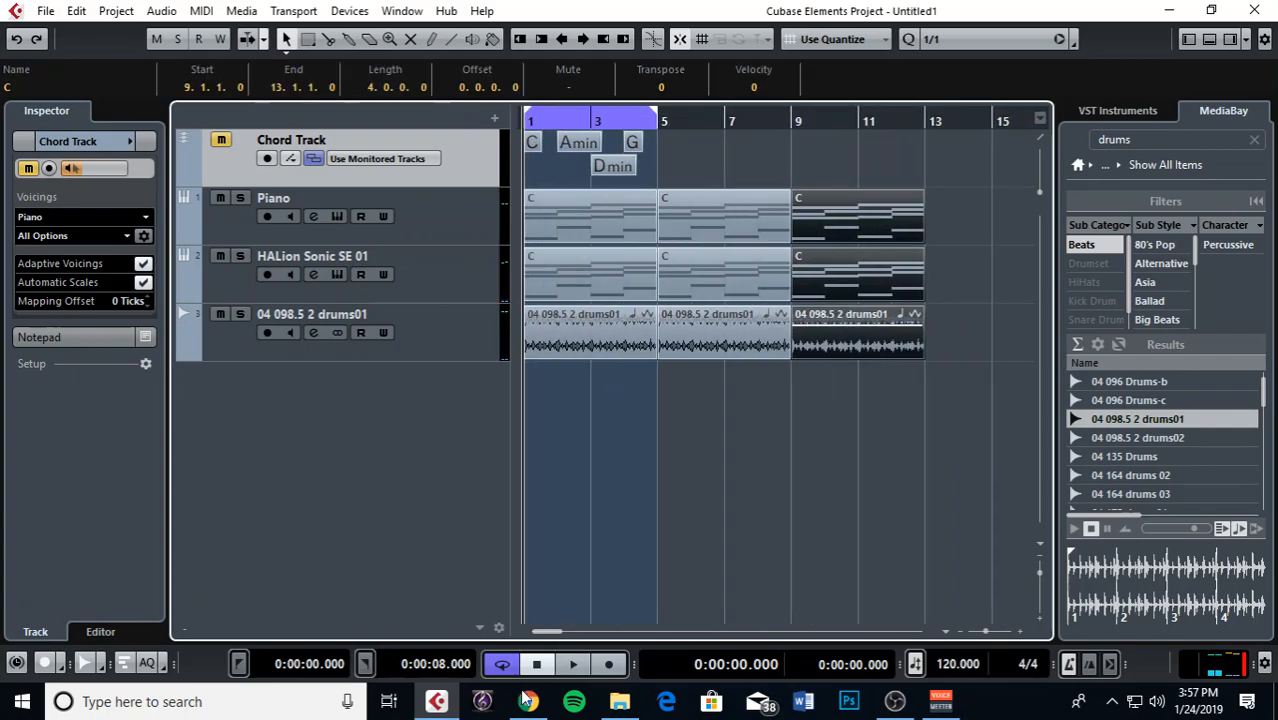
Turn off cycle playback and play the arrangement across the transition at bar 5.
{"action": "left_click", "coordinate": [500, 665]}
{"action": "left_click_drag", "start_coordinate": [622, 118], "coordinate": [656, 123]}
{"action": "key", "text": "space"}
{"action": "key", "text": "g"}
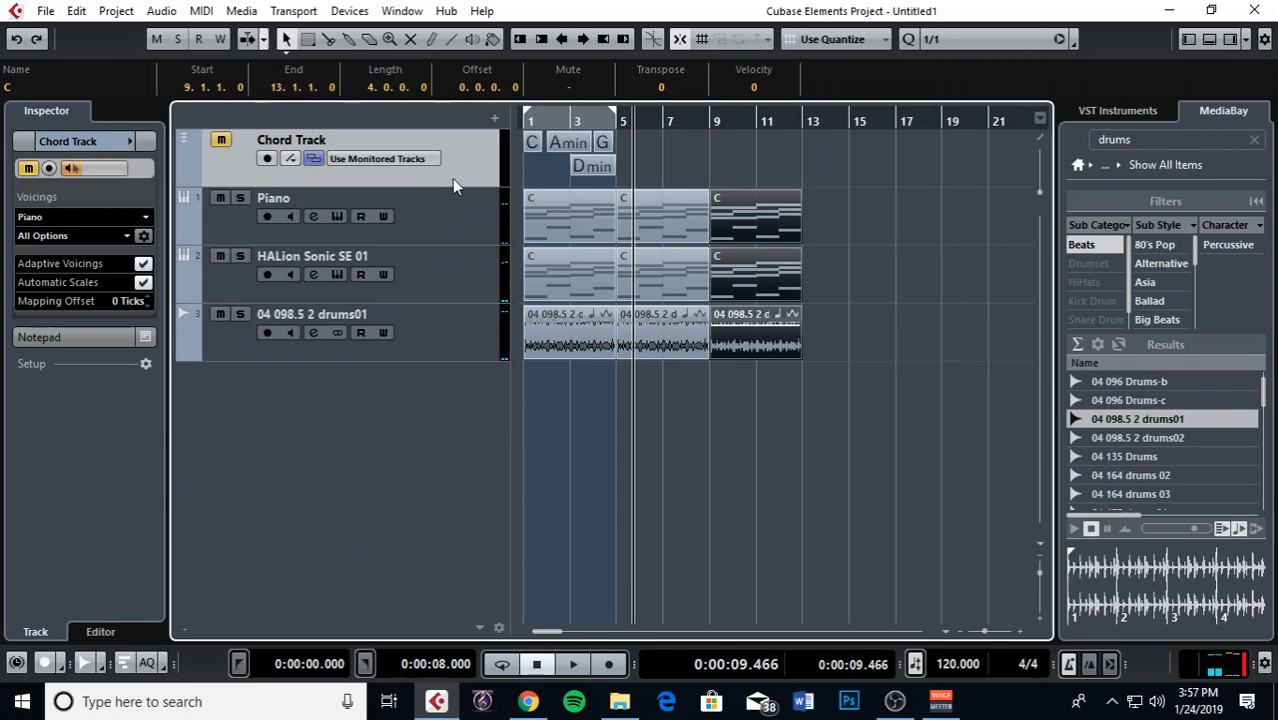
{"action": "key", "text": "h"}
{"action": "key", "text": "g"}
{"action": "key", "text": "g"}
{"action": "left_click", "coordinate": [658, 175]}
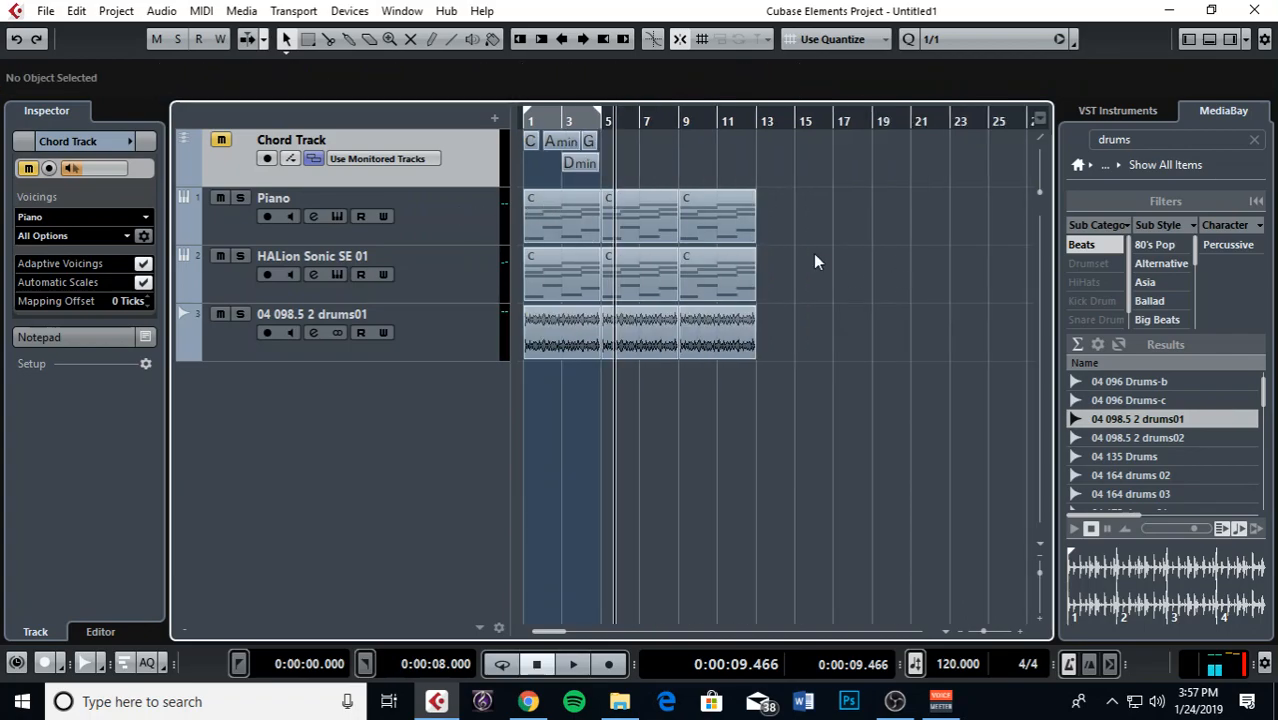
{"action": "key", "text": "h"}
{"action": "key", "text": "h"}
{"action": "key", "text": "h"}
{"action": "key", "text": "g"}
{"action": "key", "text": "g"}
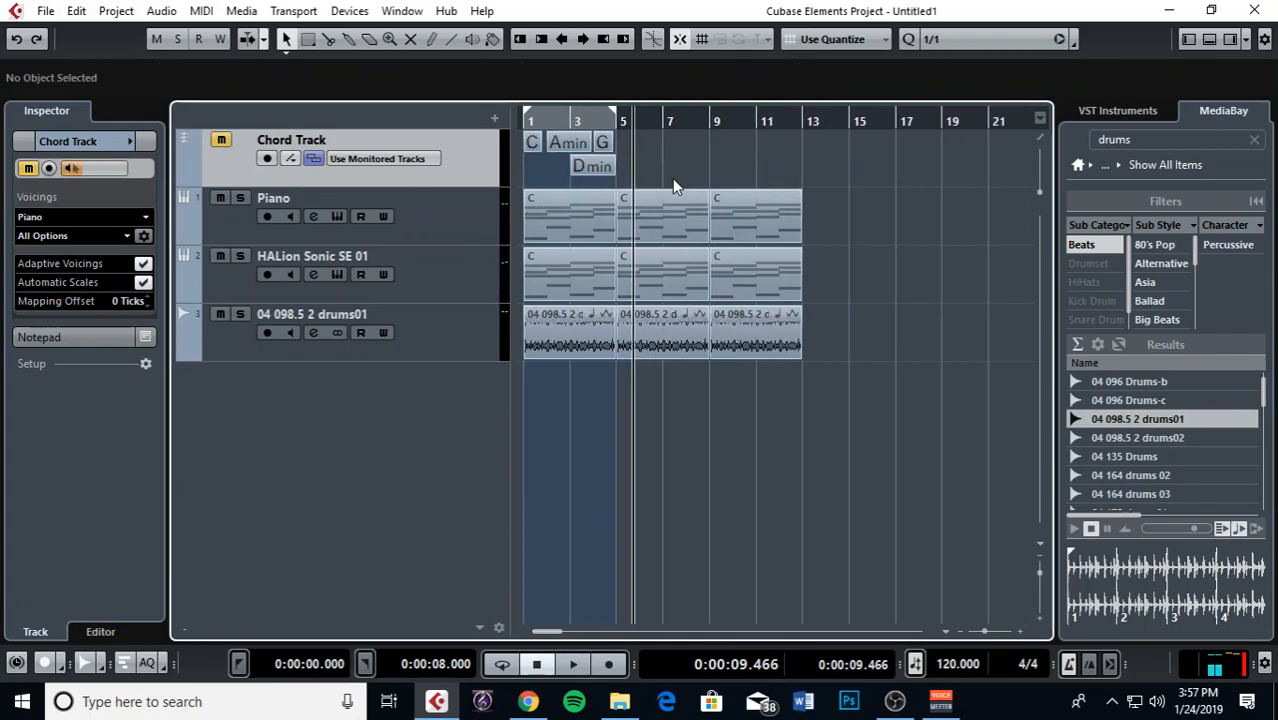
{"action": "key", "text": "h"}
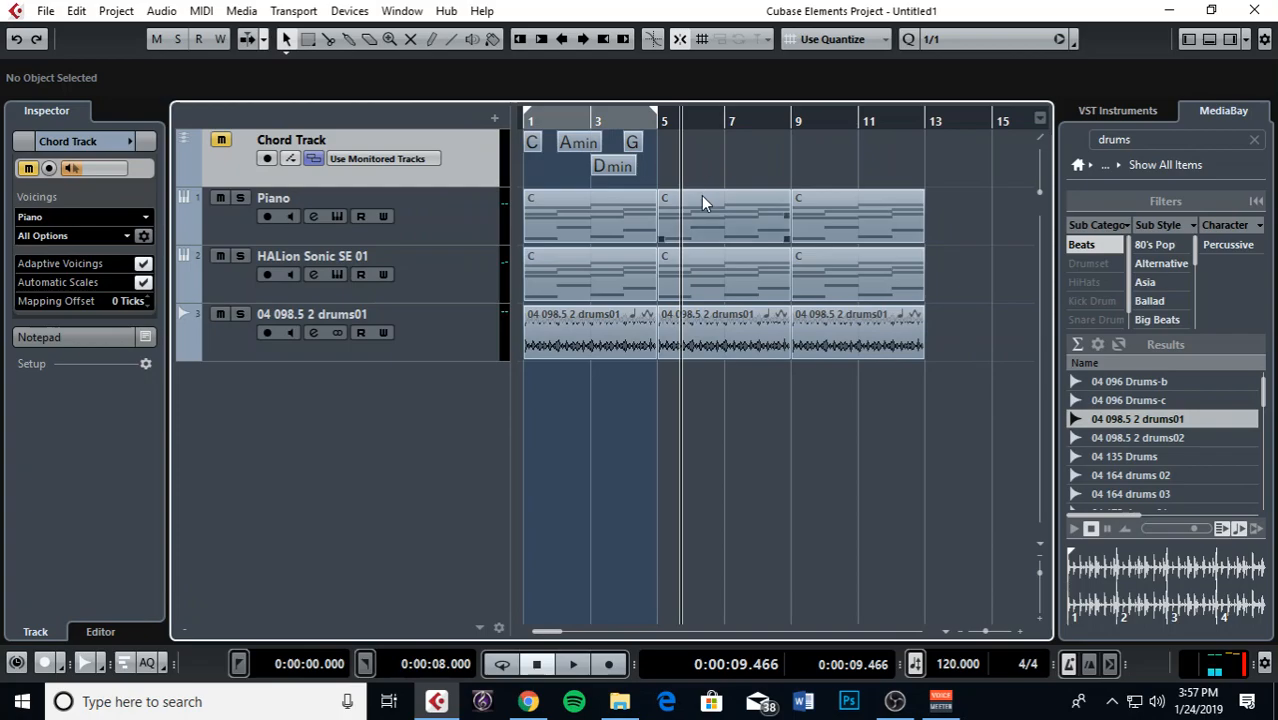